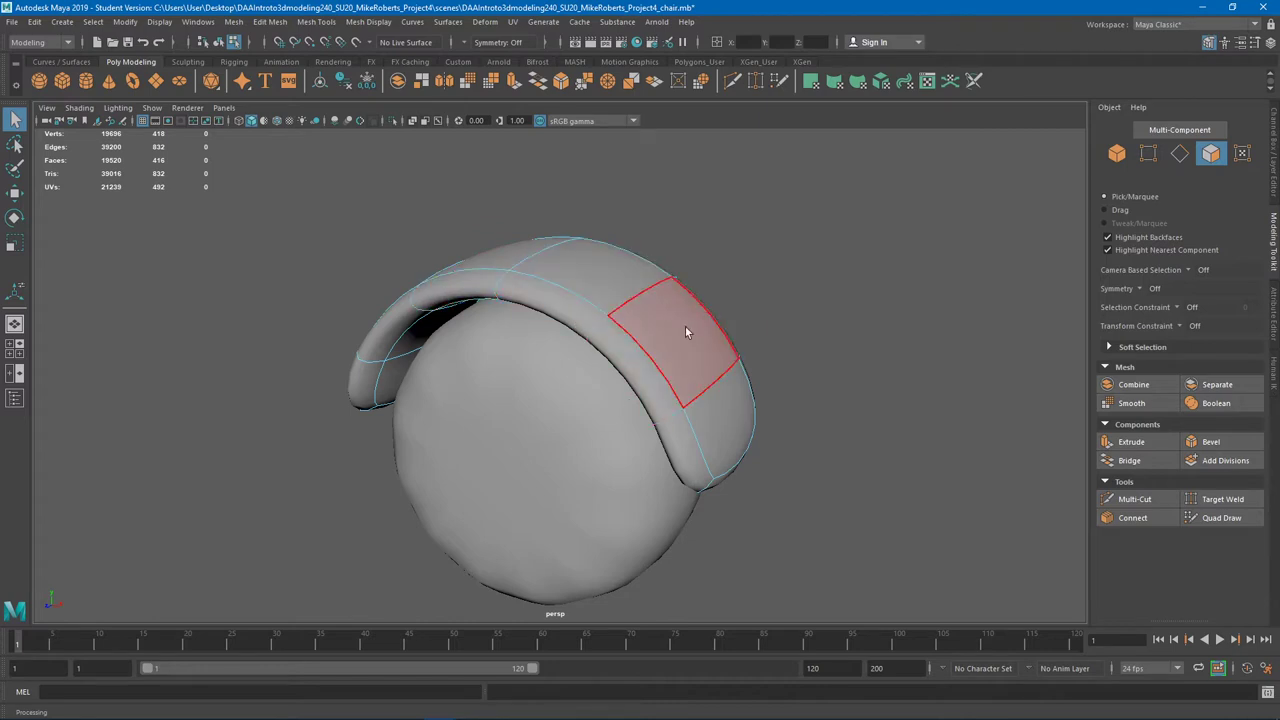
Examine the caster's wheel cover and compare it with the casters and base legs in the chair reference photo
scroll(636, 327, "down", 2)
mouse_move(636, 327)
left_mouse_down("alt")
mouse_move(623, 320)
mouse_move(634, 306)
left_mouse_up("alt")
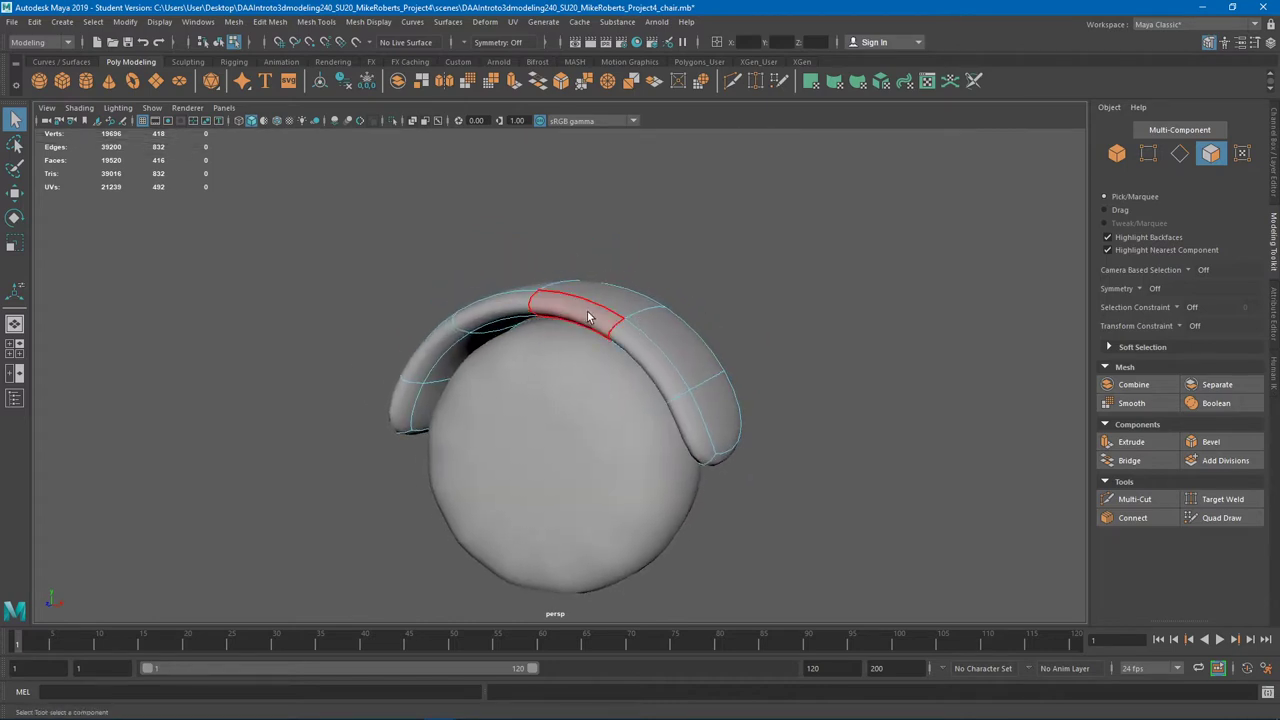
left_click_drag(685, 362, 897, 374, "alt")
scroll(666, 314, "down", 4)
left_click_drag(866, 303, 830, 343, "alt")
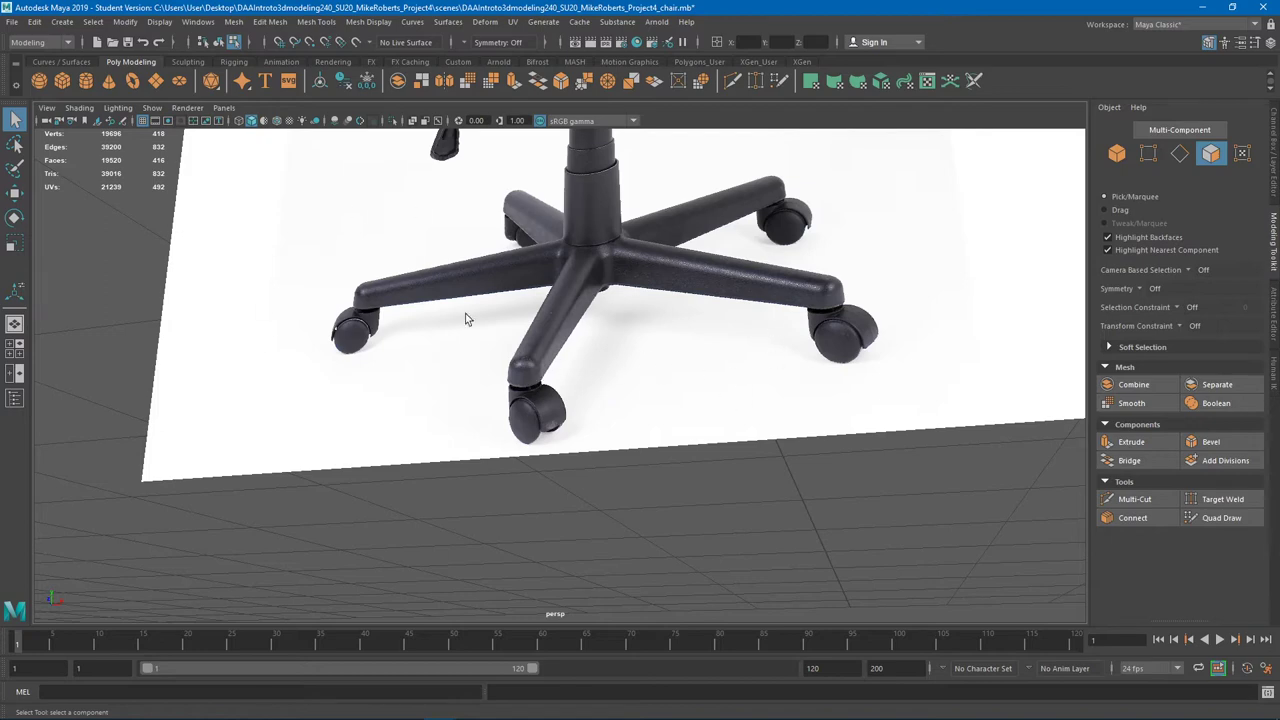
right_click_drag(735, 363, 460, 383, "alt")
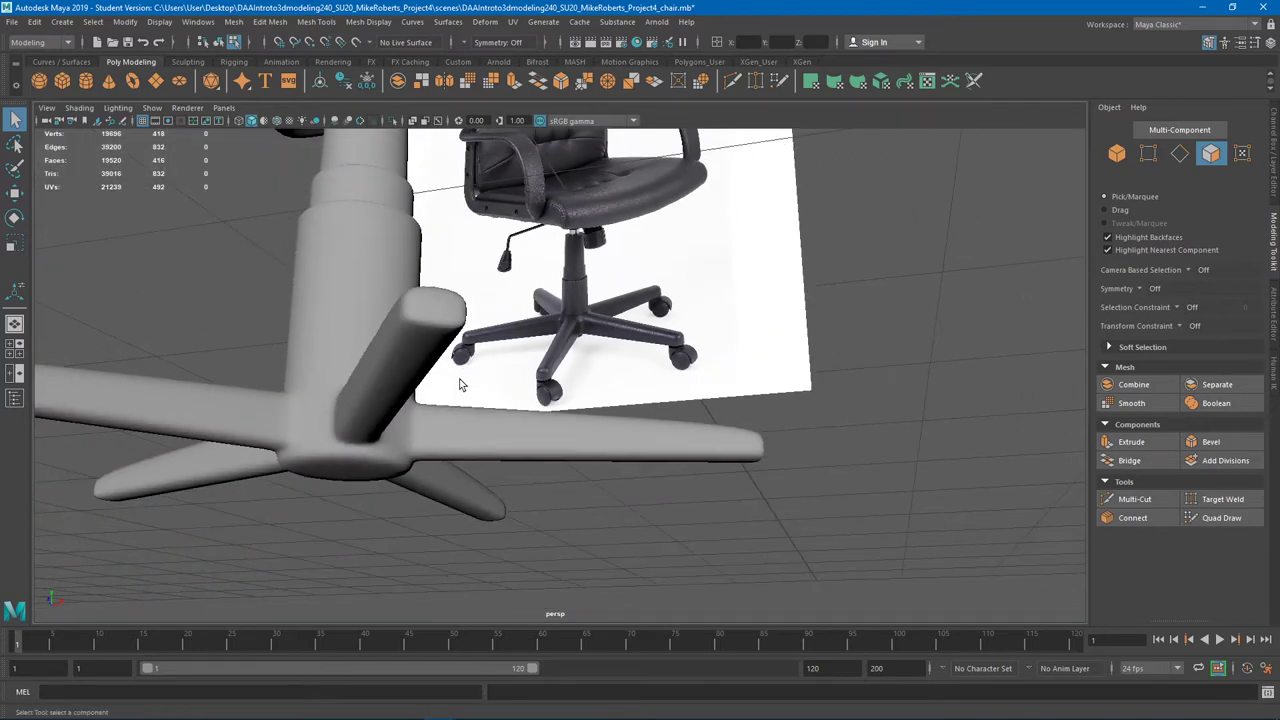
left_click_drag(460, 383, 549, 441, "alt")
middle_click_drag(549, 441, 530, 401, "alt")
right_click_drag(530, 401, 669, 497, "alt")
middle_click_drag(540, 480, 543, 423, "alt")
right_click_drag(543, 423, 642, 488, "alt")
left_click_drag(454, 459, 507, 440, "alt")
Extrude the two outer faces at one end of the caster's curved wheel cover
left_click(425, 458)
left_click_drag(838, 208, 600, 457, "alt")
key("f")
right_click_drag(600, 457, 554, 466, "alt")
left_click_drag(554, 466, 553, 460, "alt")
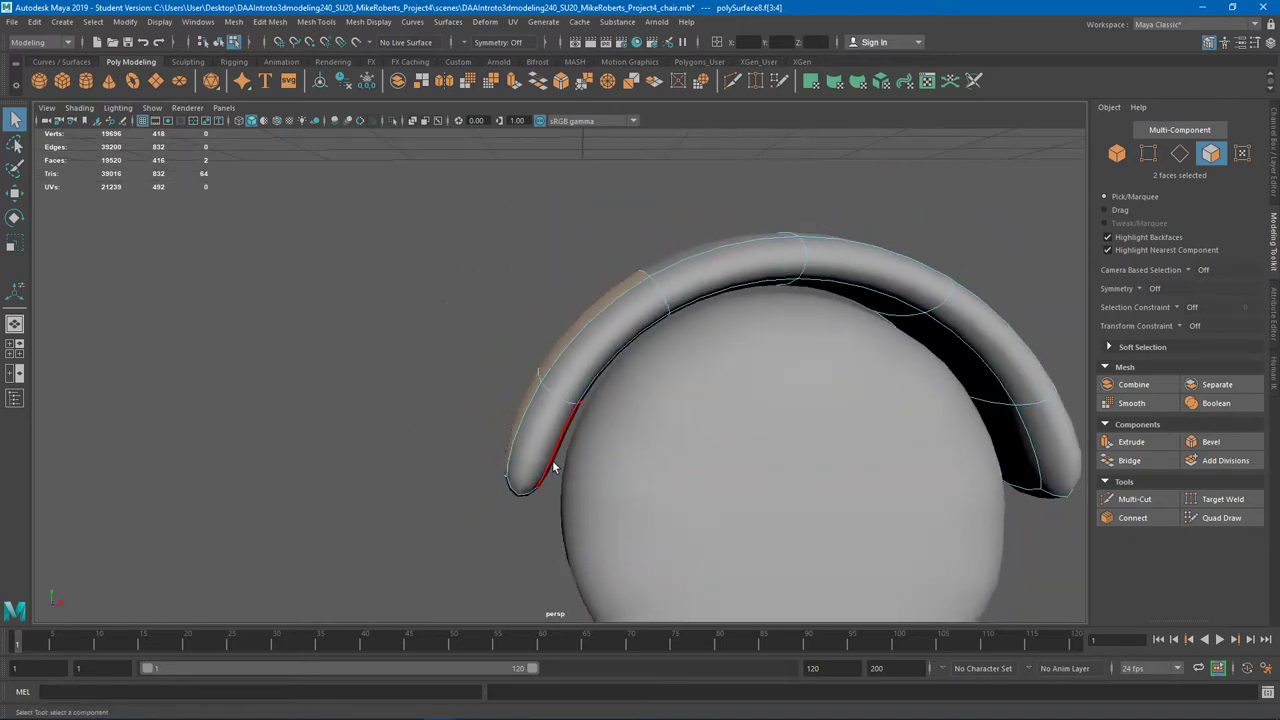
left_click(1152, 442)
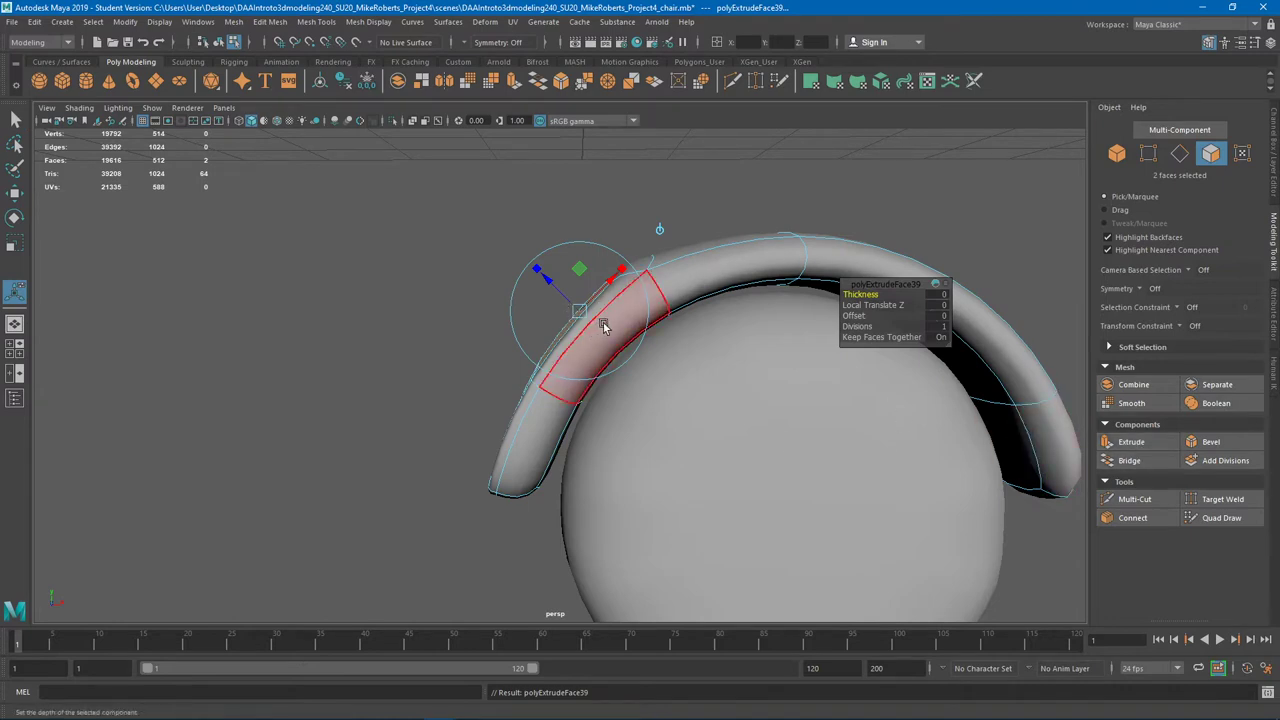
Try pulling the extruded end faces outward from the wheel cover and check the shape in unsmoothed display
left_click_drag(588, 325, 426, 197, "alt")
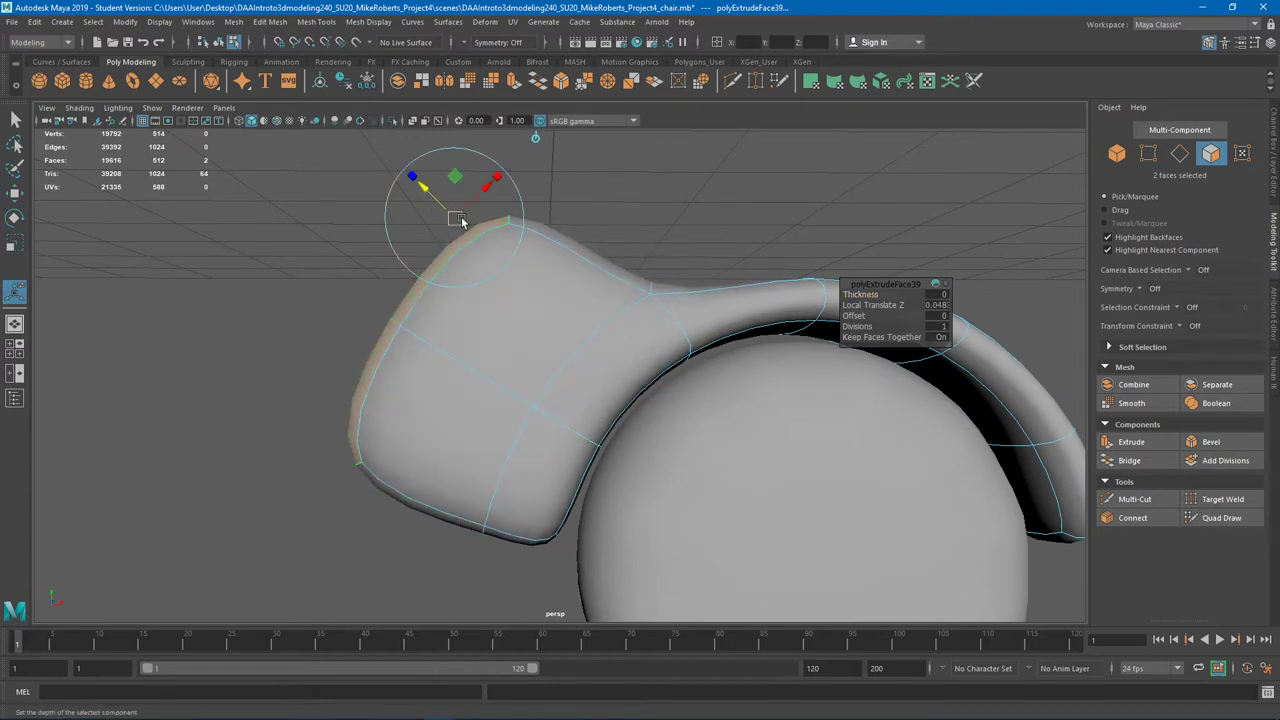
key("1")
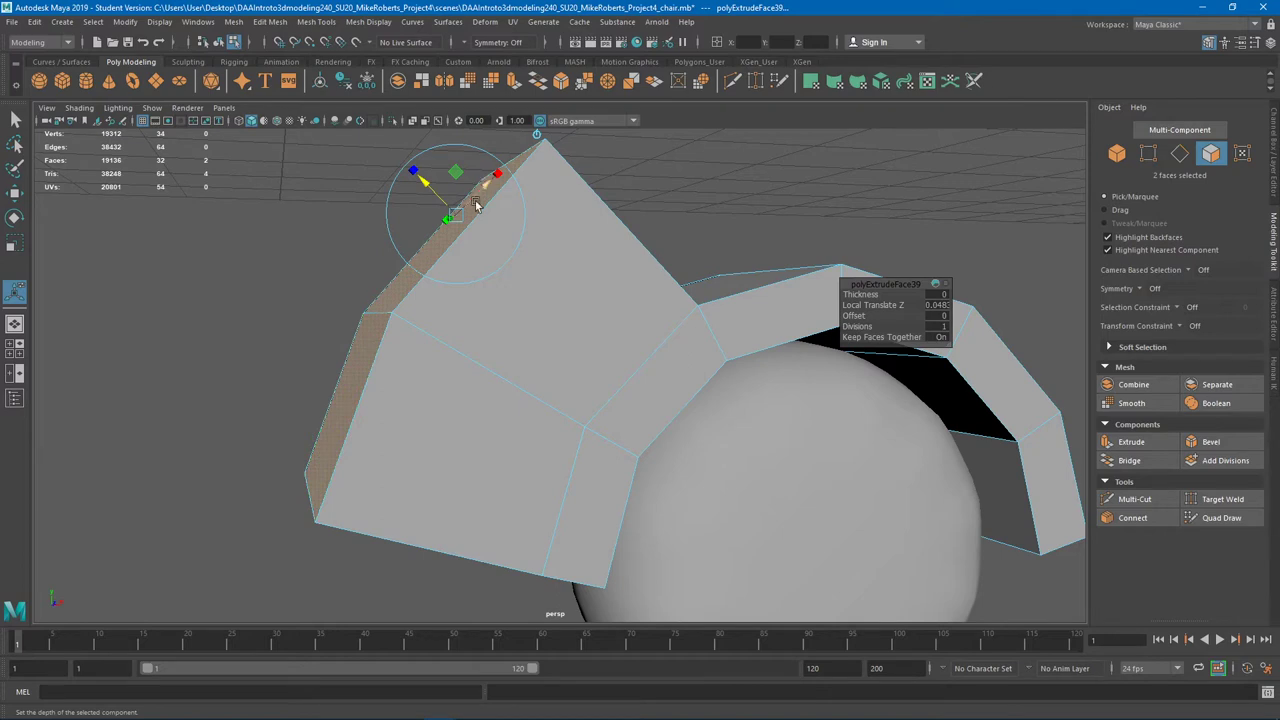
scroll(535, 278, "down", 4)
mouse_move(493, 289)
left_mouse_down()
mouse_move(376, 174)
mouse_move(518, 298)
mouse_move(503, 279)
left_mouse_up()
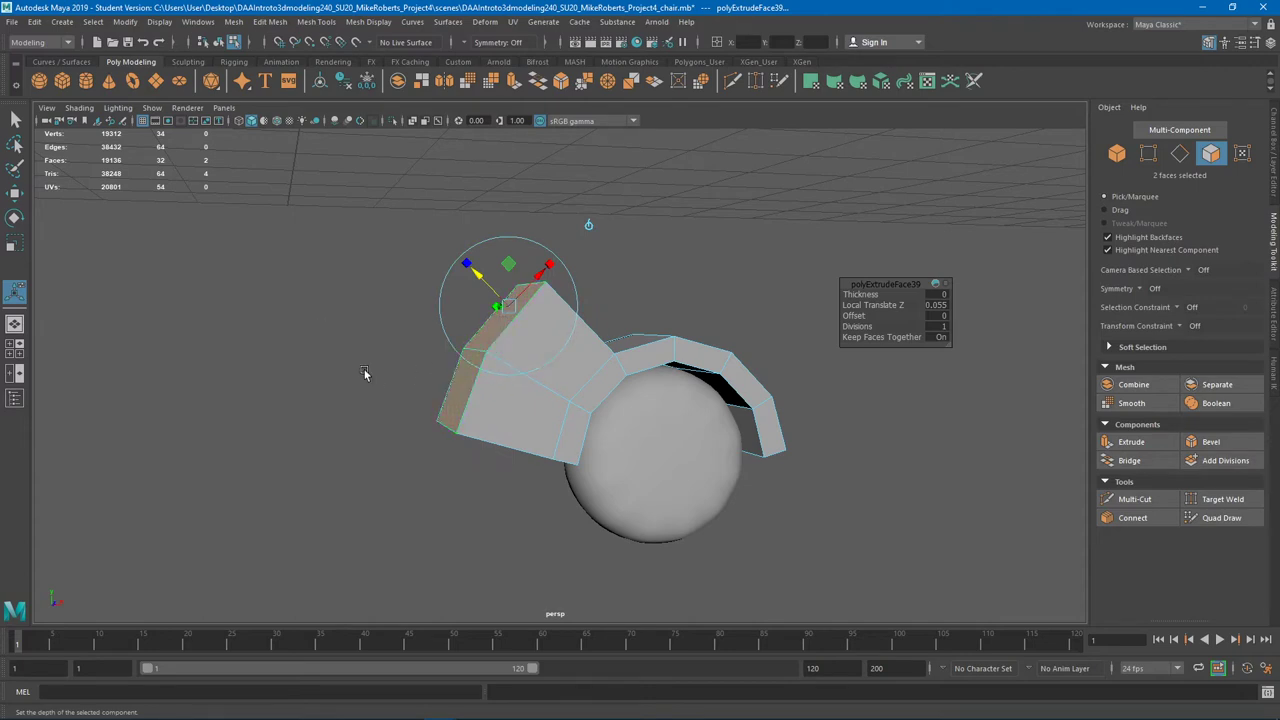
scroll(580, 343, "up", 5)
left_click_drag(423, 206, 441, 225)
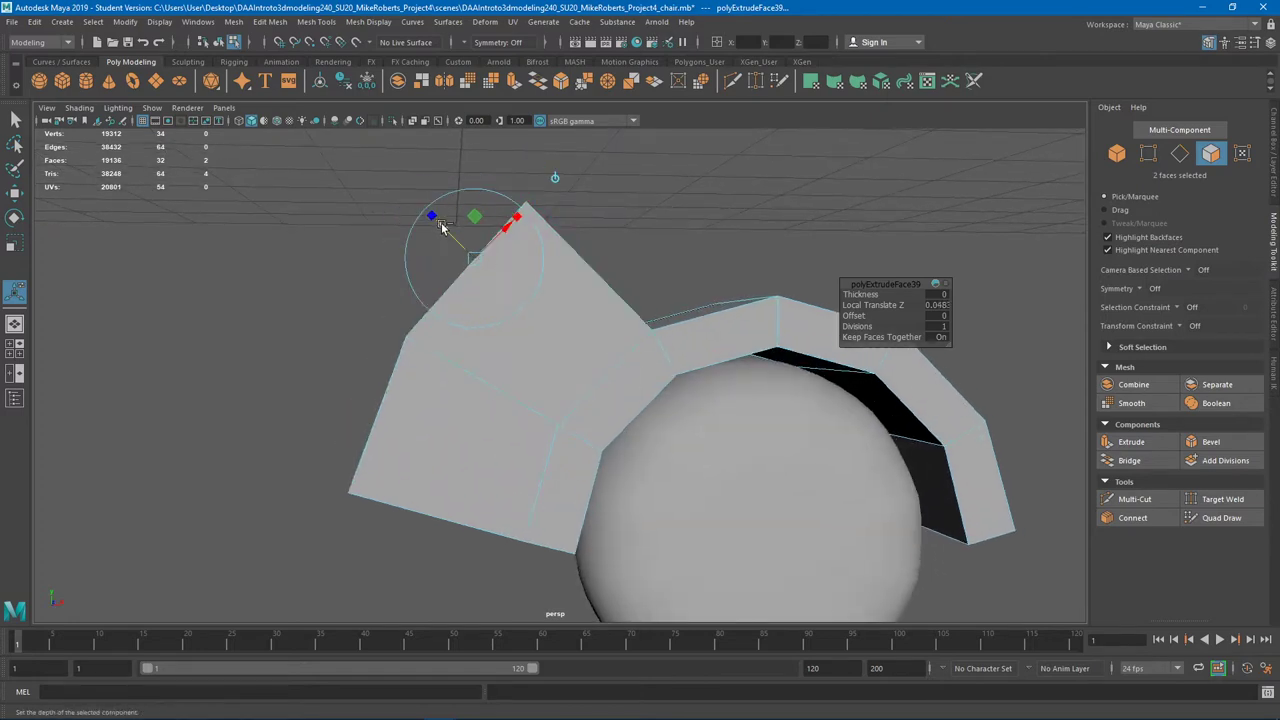
key("3")
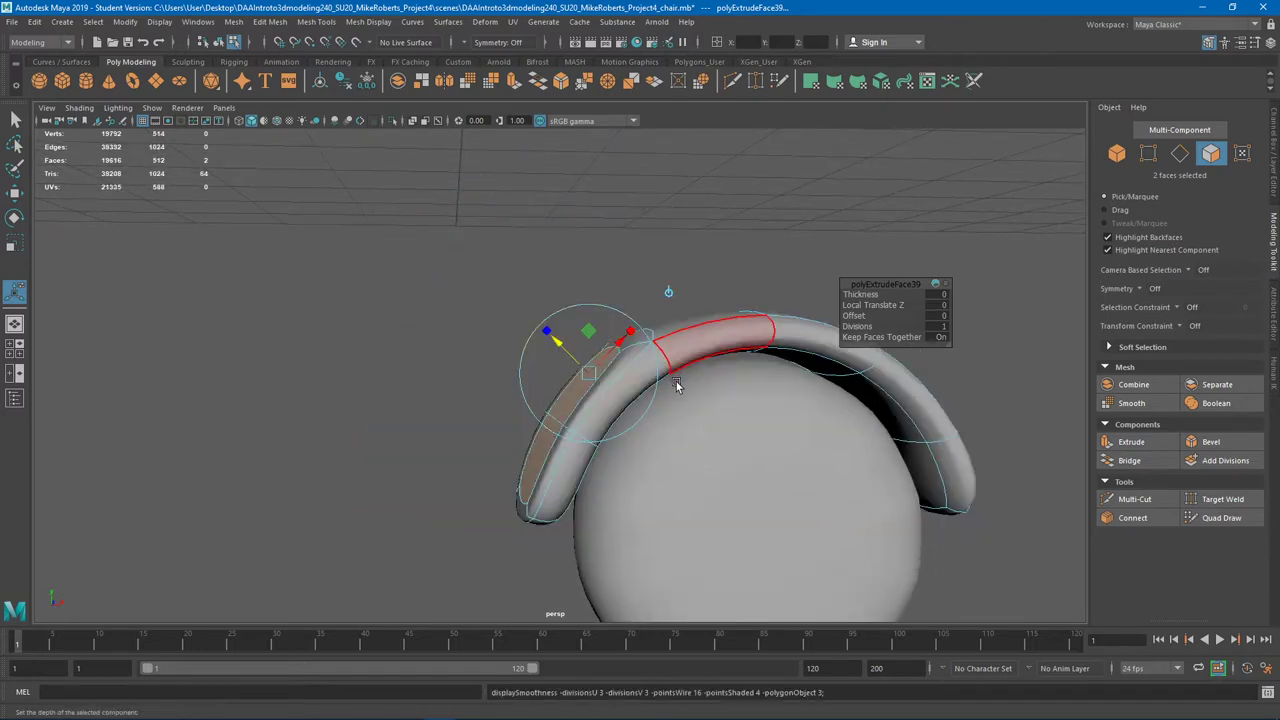
Inspect the extruded end of the wheel cover, comparing its smoothed and unsmoothed display
scroll(643, 400, "up", 3)
left_click_drag(631, 400, 640, 405, "alt")
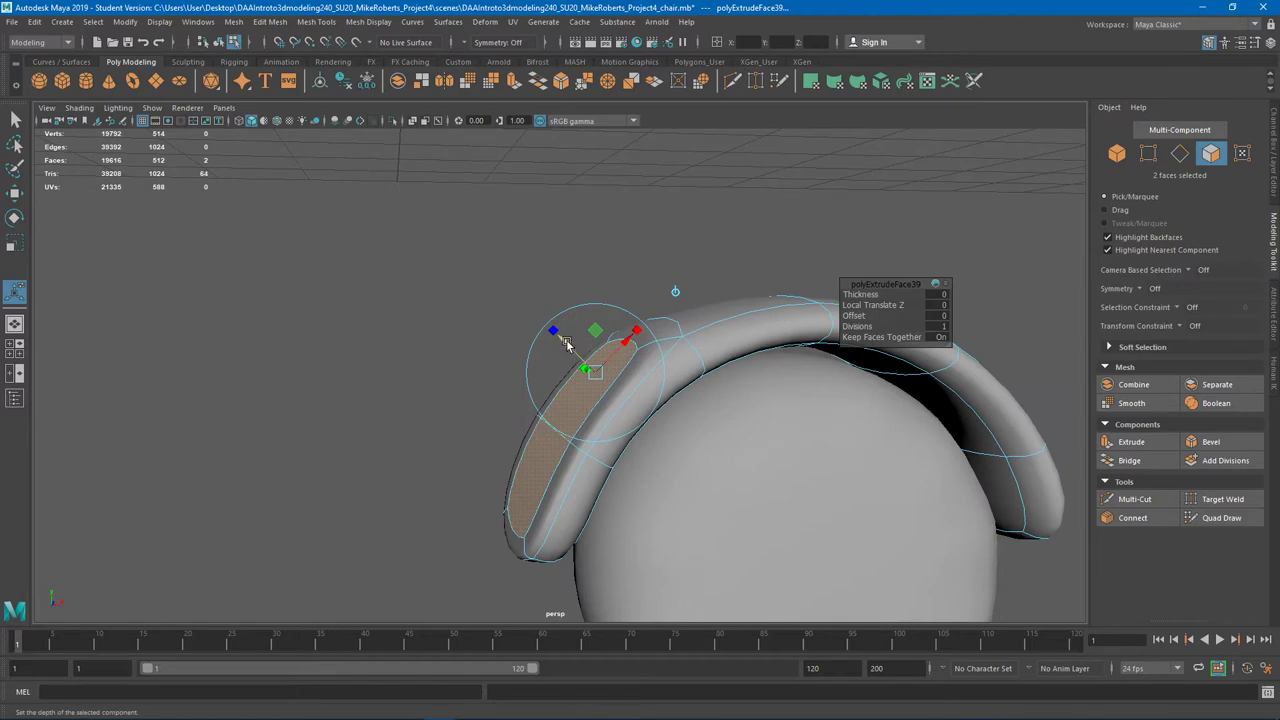
left_click_drag(706, 380, 538, 289, "alt")
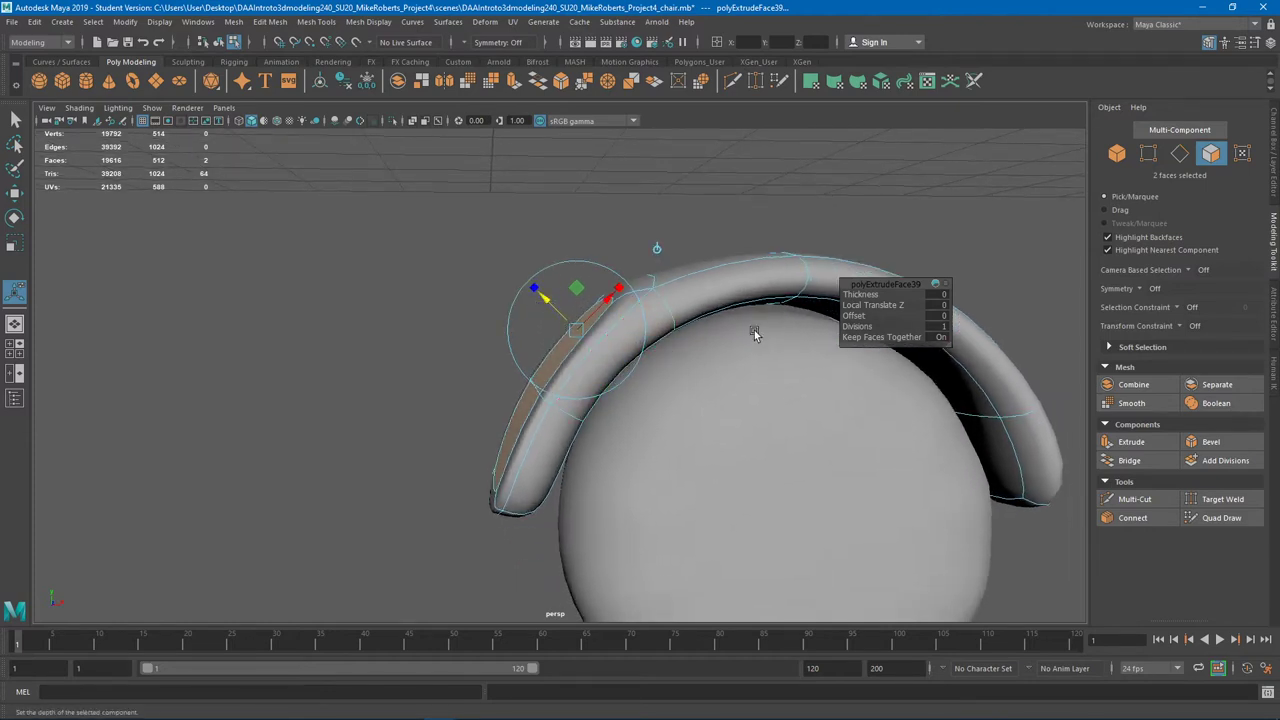
left_click_drag(952, 336, 657, 294, "alt")
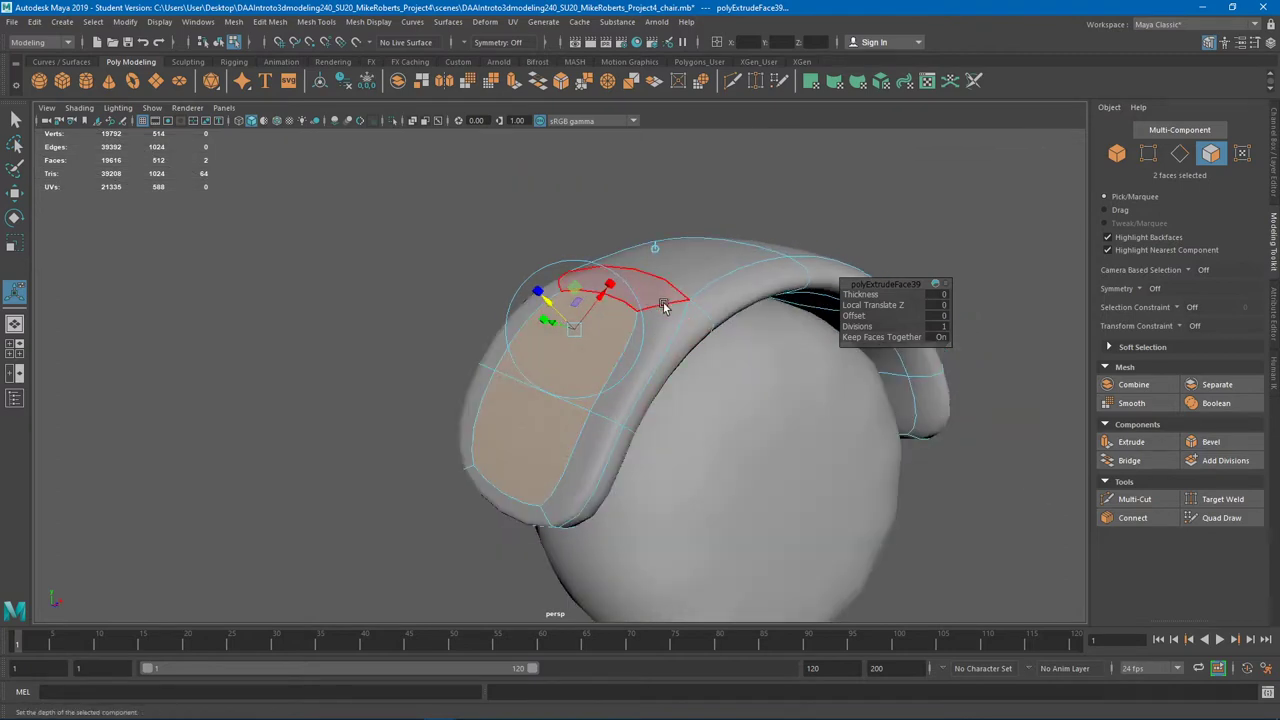
key("1")
key("3")
key("1")
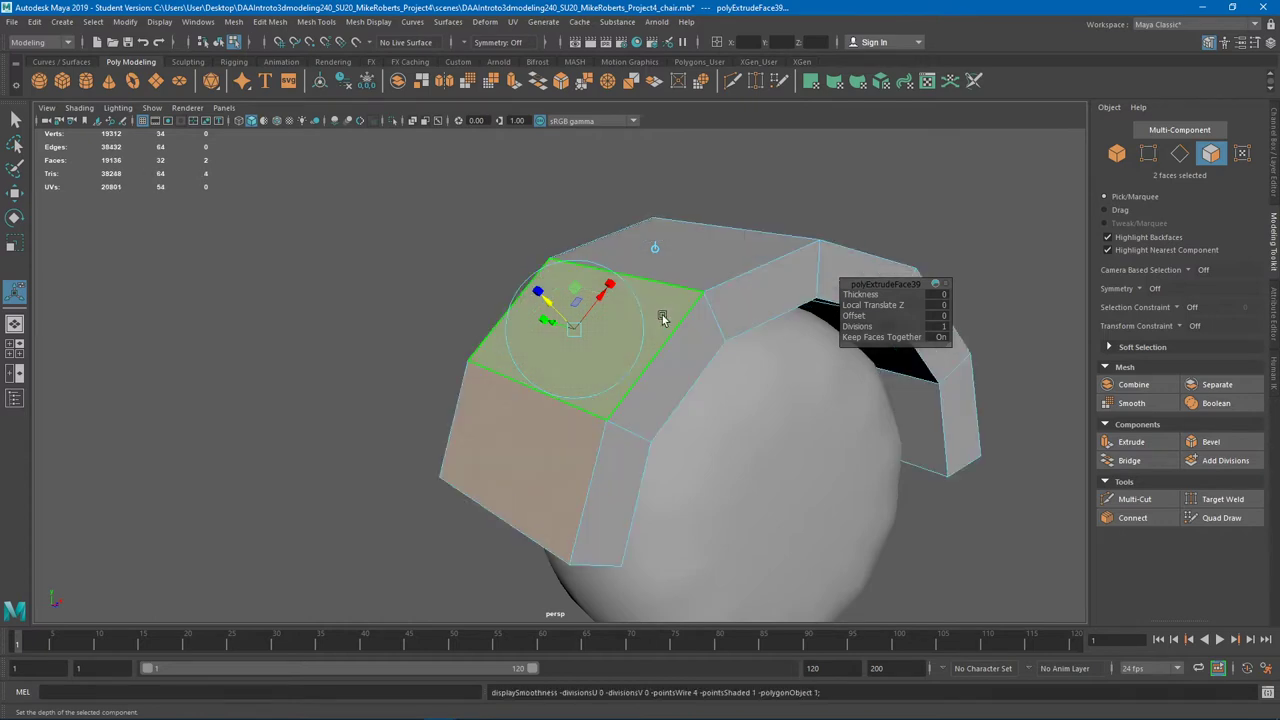
key("3")
Extrude the two end faces of the unsmoothed cover outward by about 0.022 and preview the smoothed shape
key("1")
left_click(1141, 445)
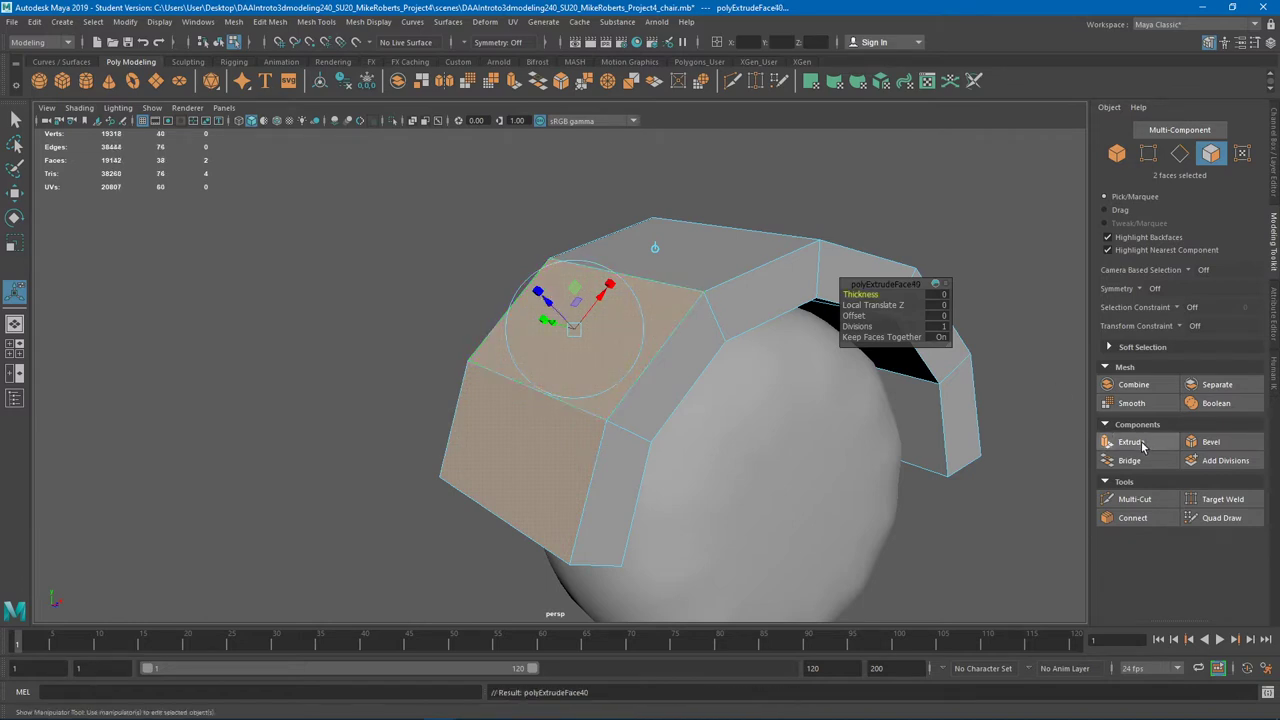
left_click_drag(559, 307, 490, 256)
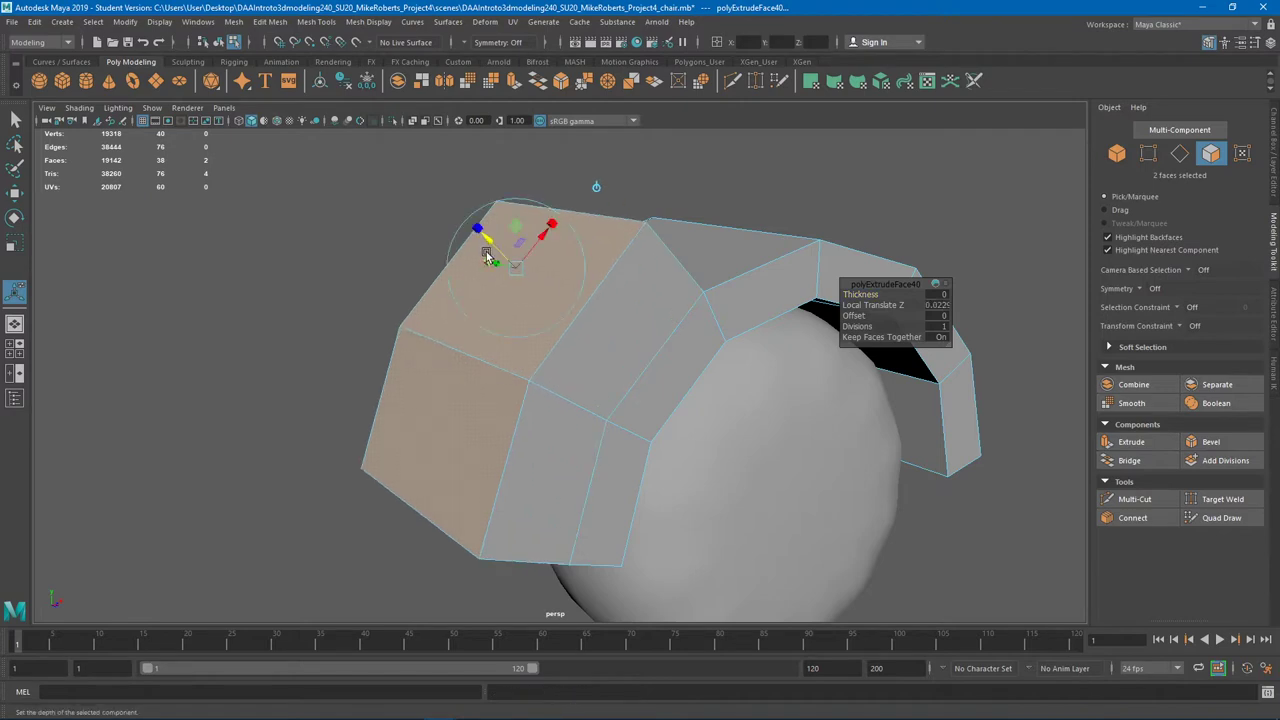
key("3")
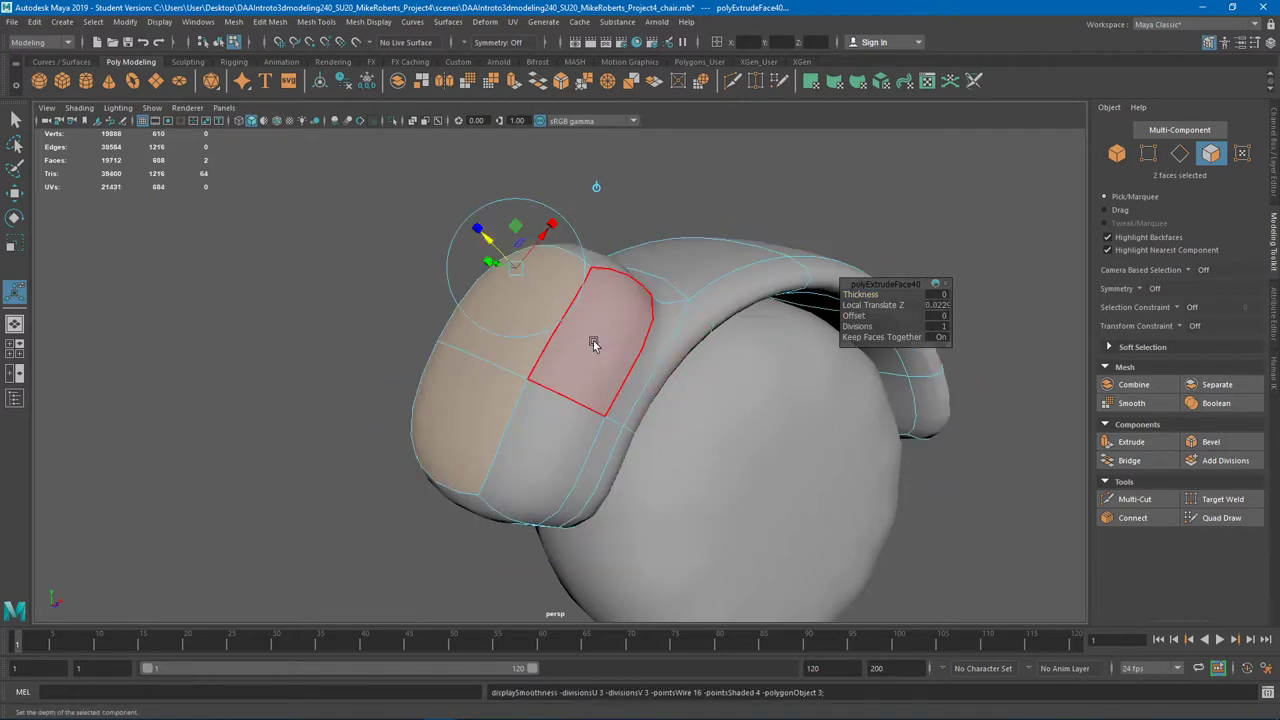
key("1")
key("3")
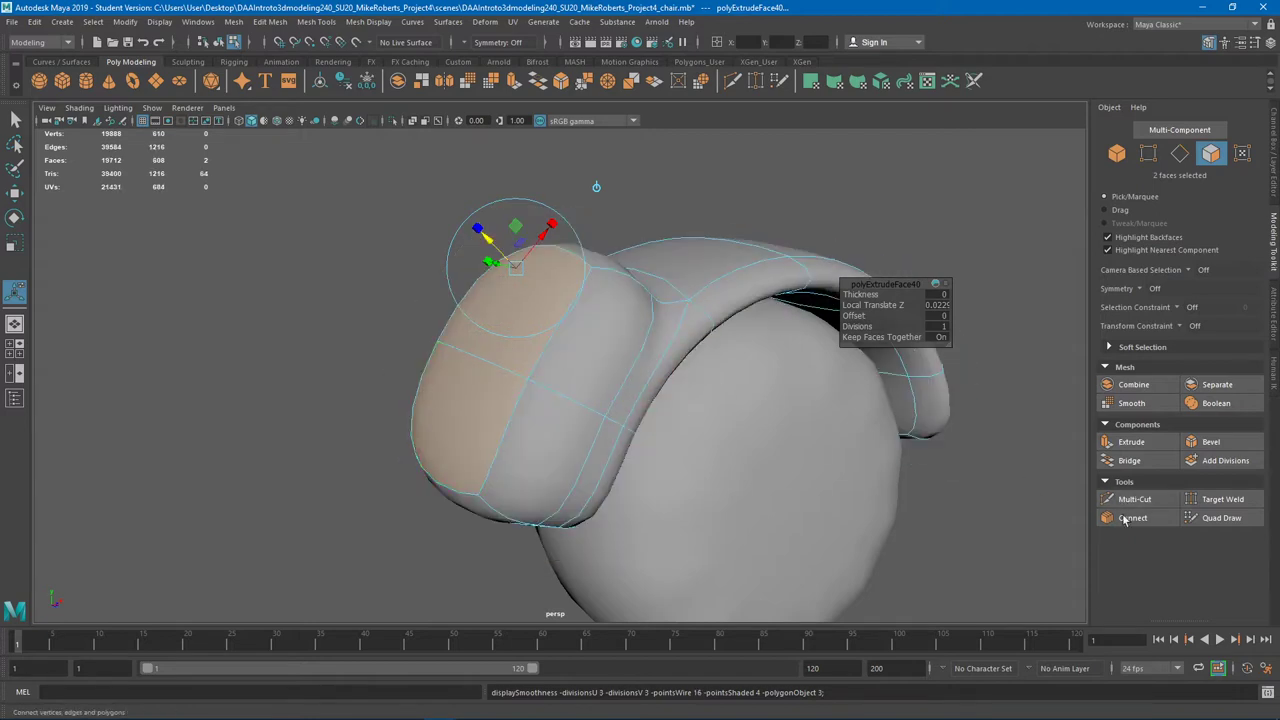
Insert a crosswise edge loop with Multi-Cut through the upper section of the extruded end block
left_click(1135, 499)
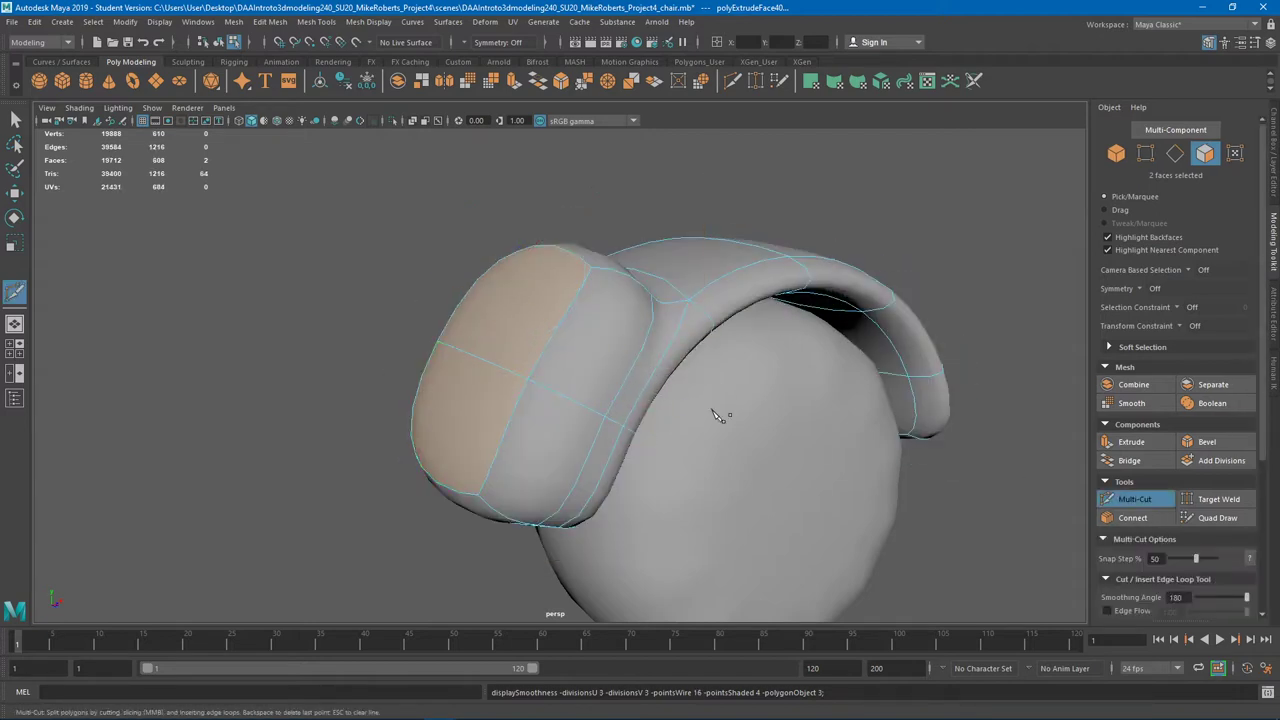
left_click_drag(723, 414, 578, 330, "alt")
left_click(601, 330, "ctrl")
right_click_drag(578, 330, 669, 306, "alt")
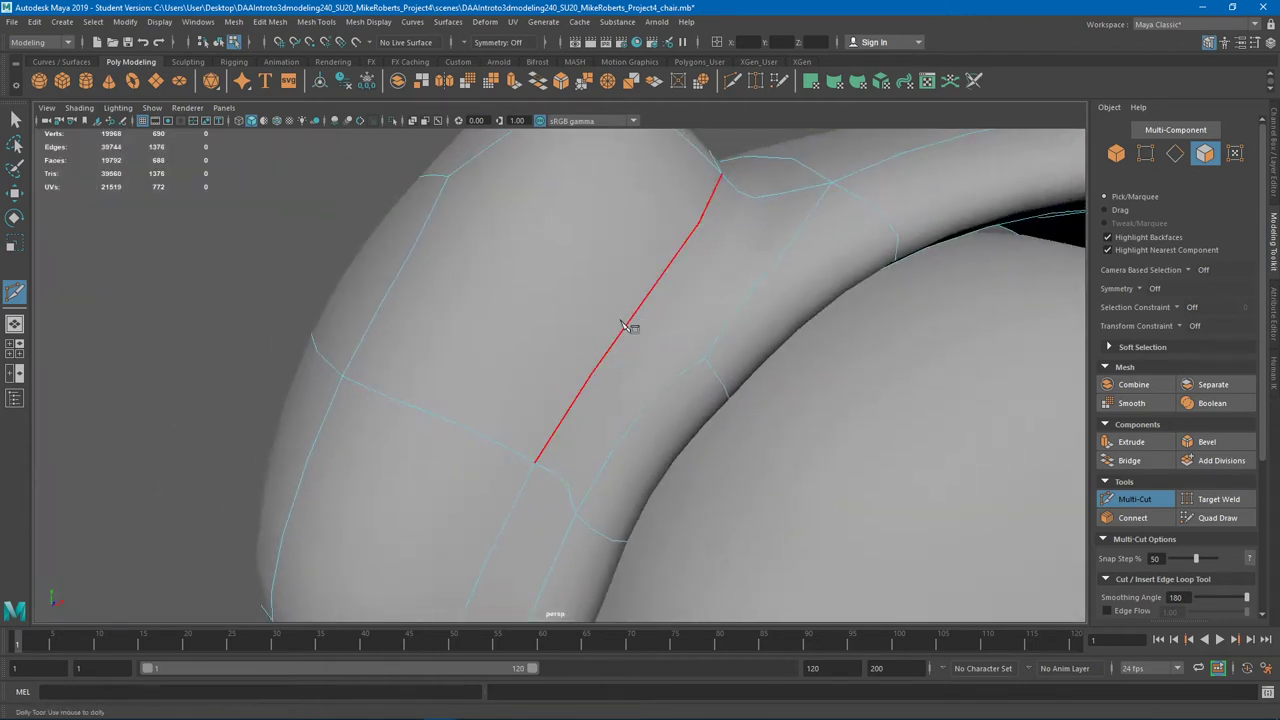
key("1")
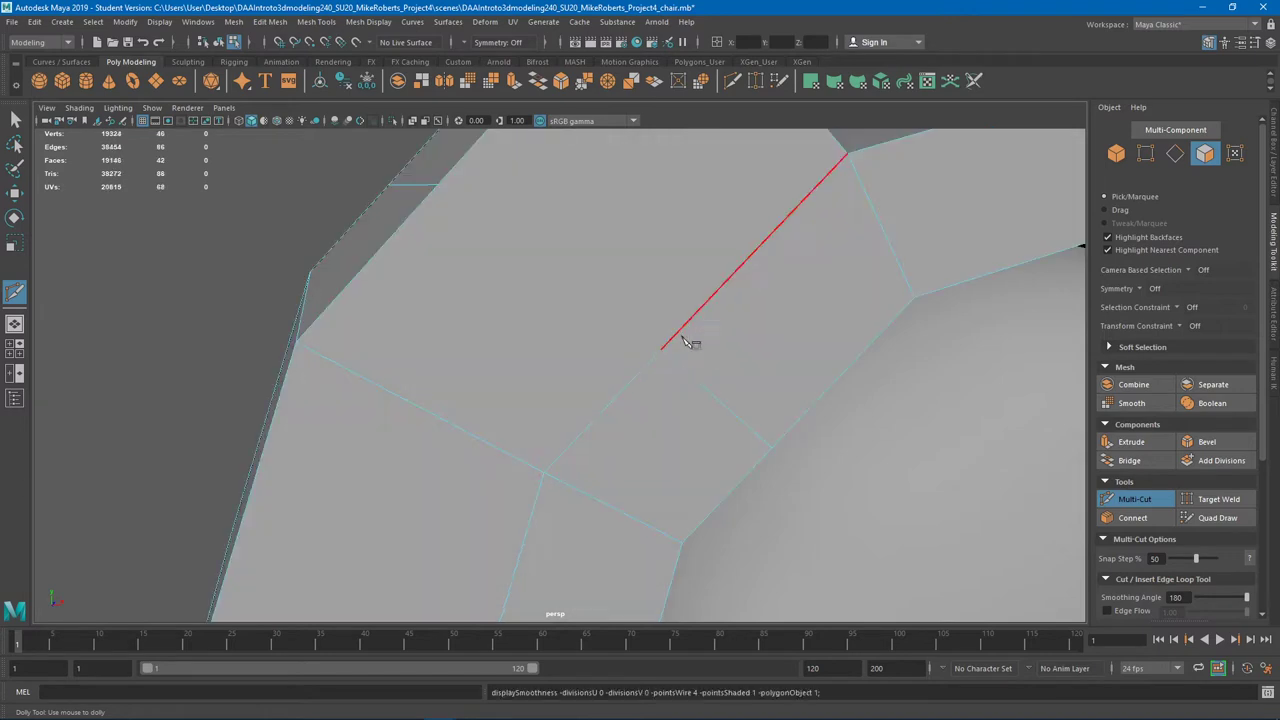
key("3")
Undo the inserted edge loop and the second extrusion of the wheel cover's end faces
key("ctrl+z")
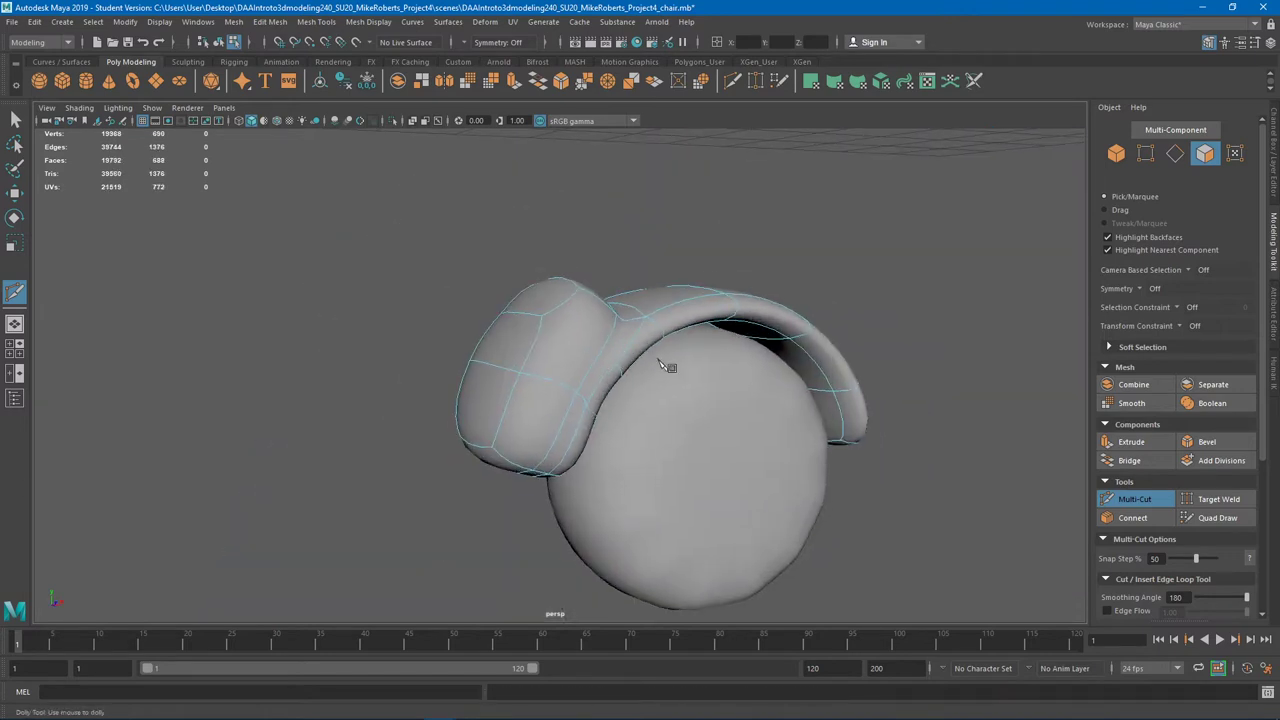
key("ctrl+z")
key("ctrl+z")
key("ctrl+z")
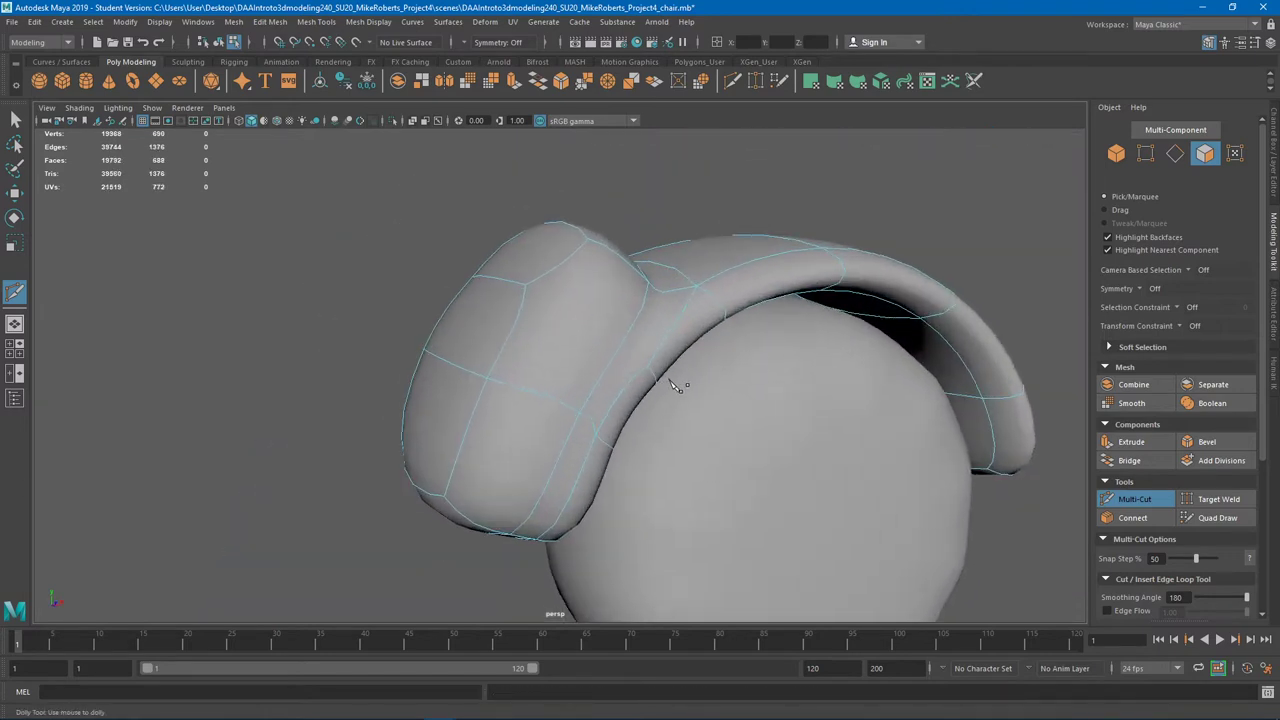
key("ctrl+z")
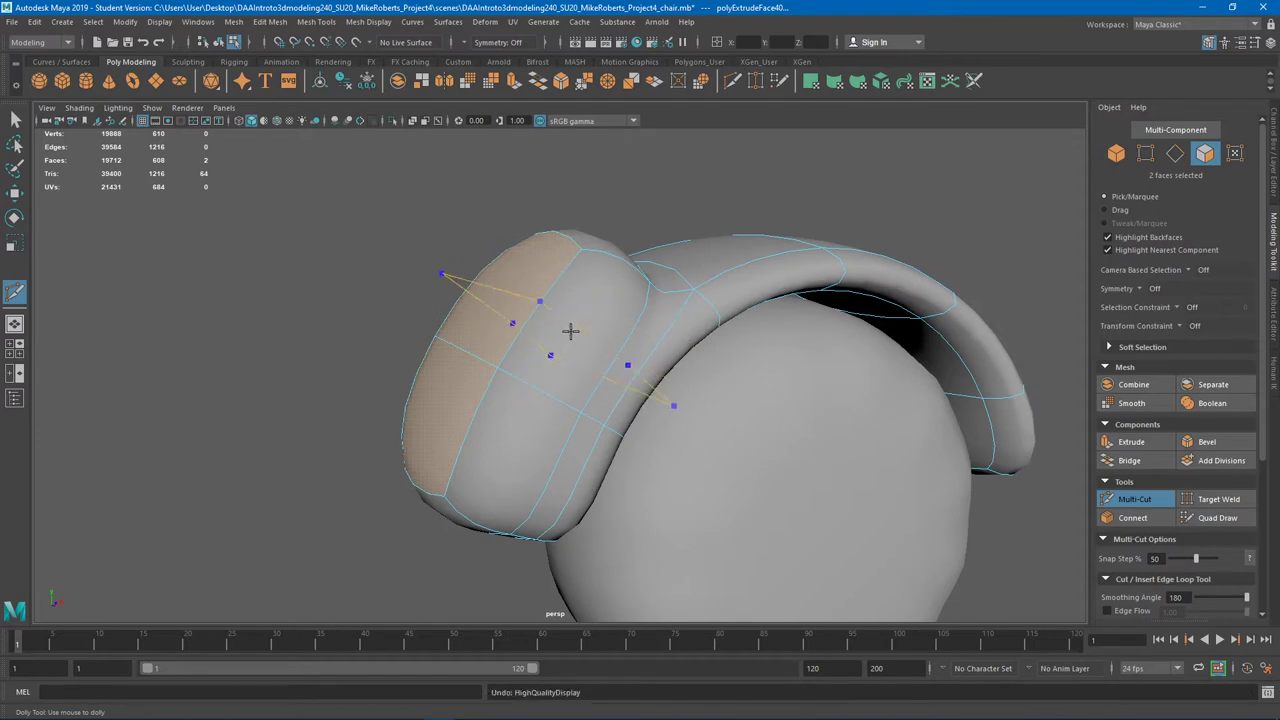
key("ctrl+z")
key("ctrl+z")
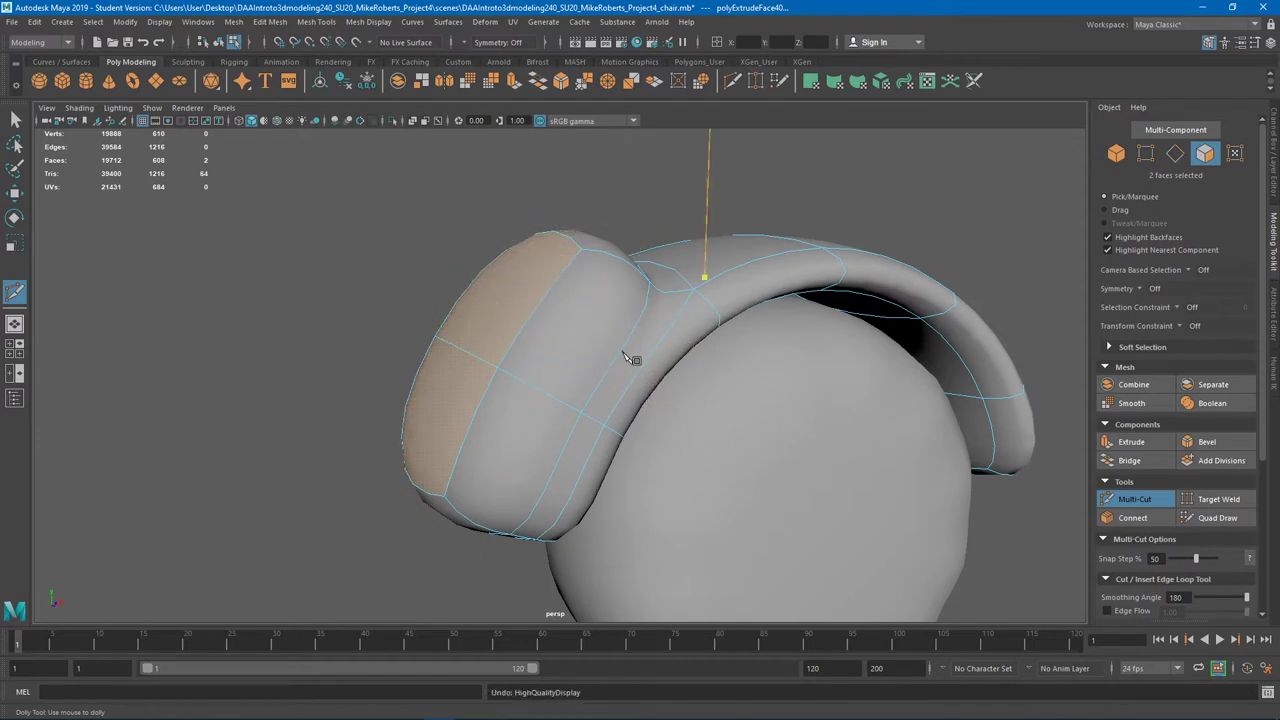
left_click(1134, 499)
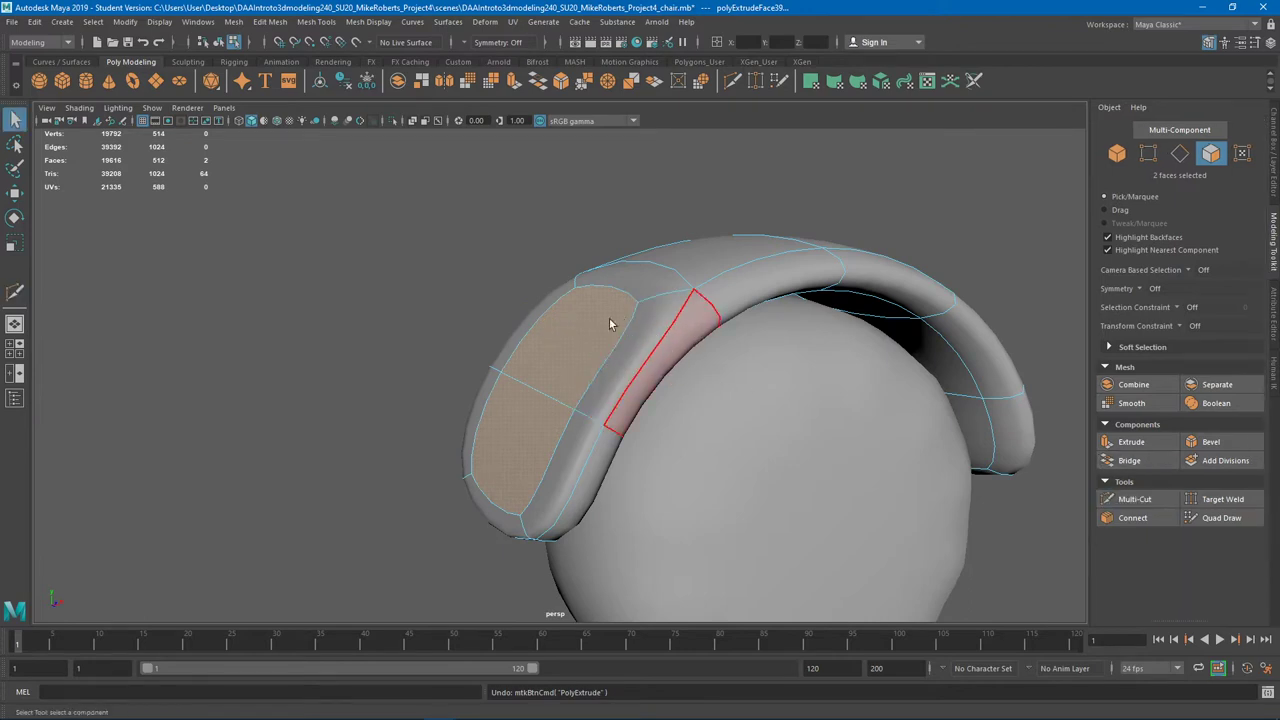
Move the two end faces outward along the world X axis to about -6.39 and preview the cover smoothed
left_click_drag(623, 328, 542, 369, "alt")
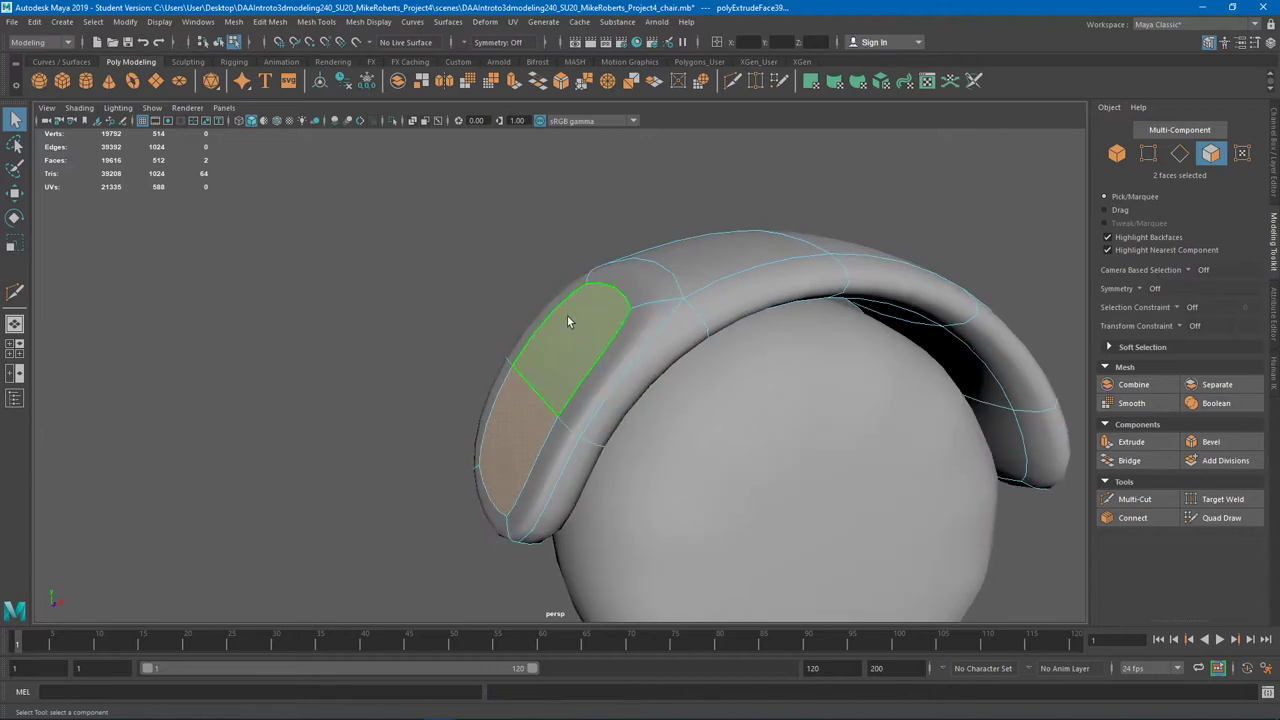
key("w")
key("1")
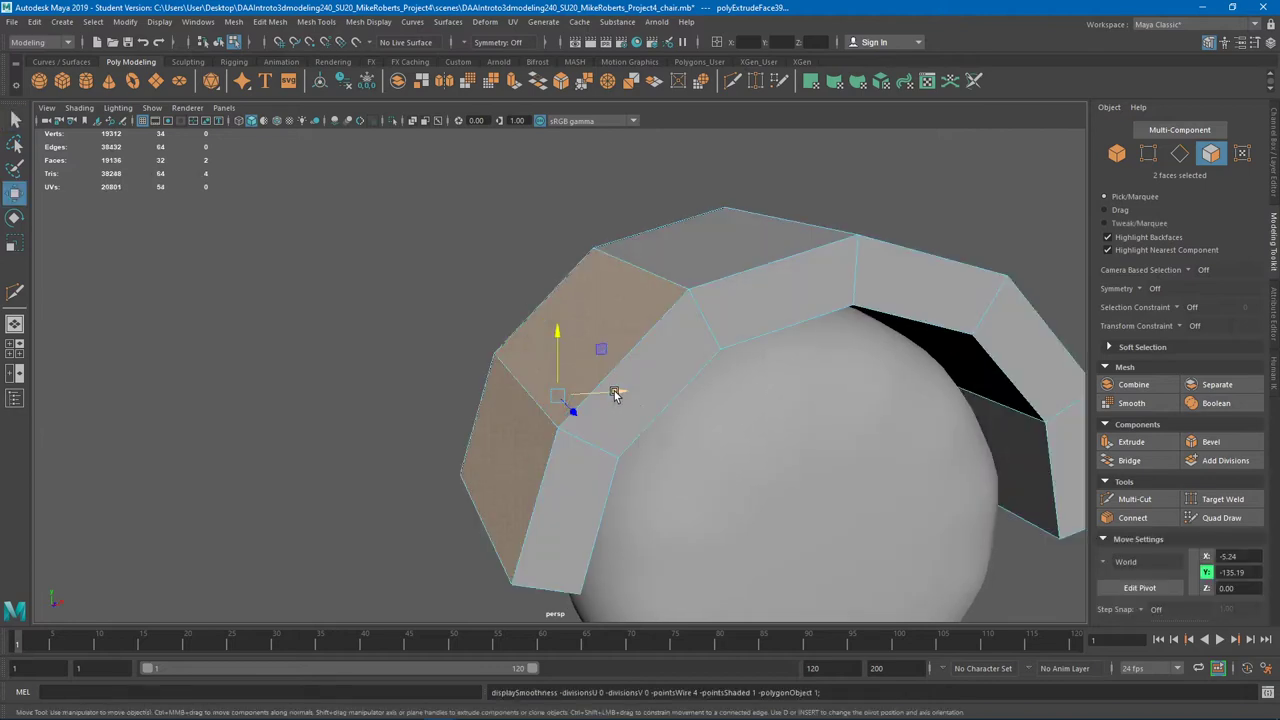
left_click_drag(625, 393, 575, 393)
key("3")
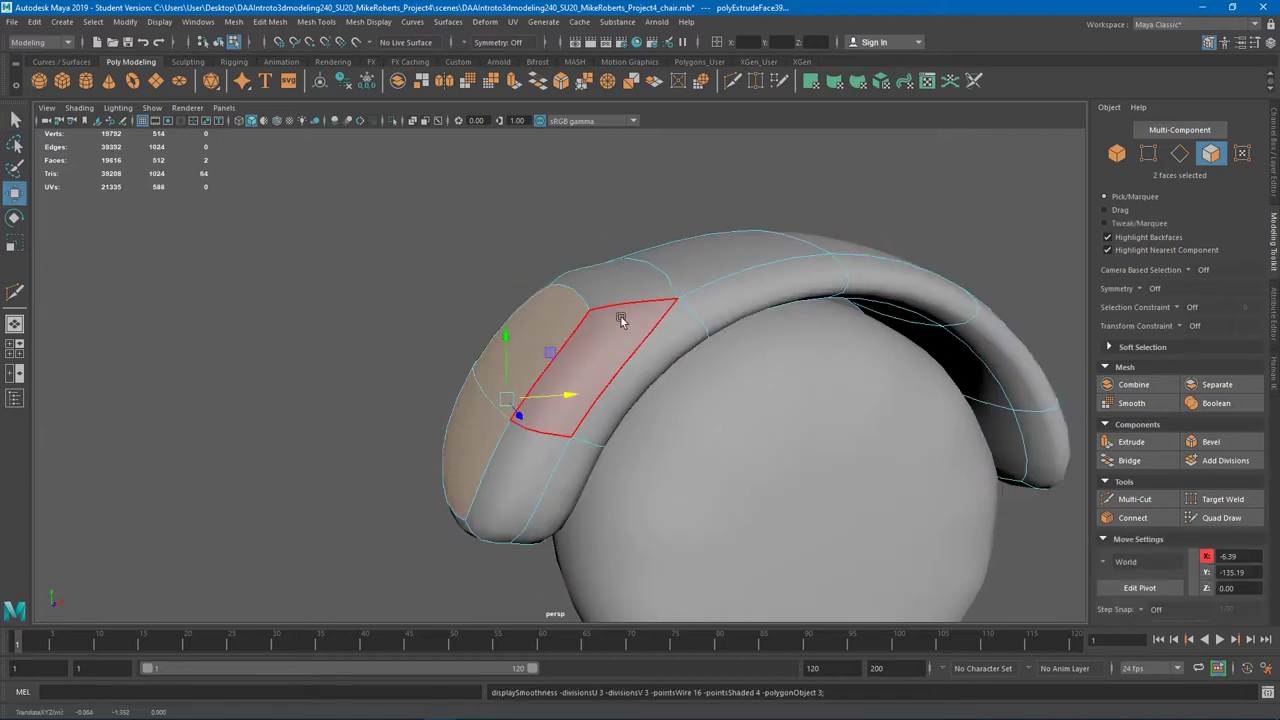
Try inserting a crosswise Multi-Cut edge loop through the upper part of the cover's thickened end
left_click(1135, 498)
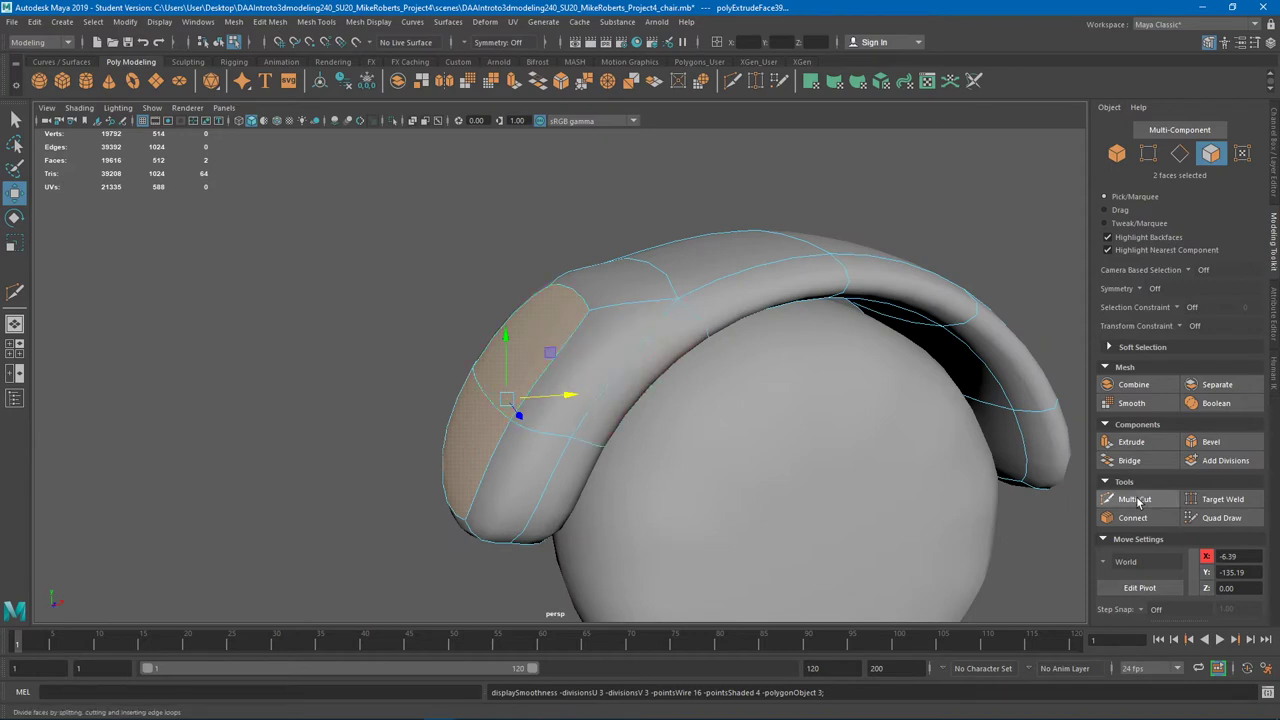
left_click(634, 380, "ctrl")
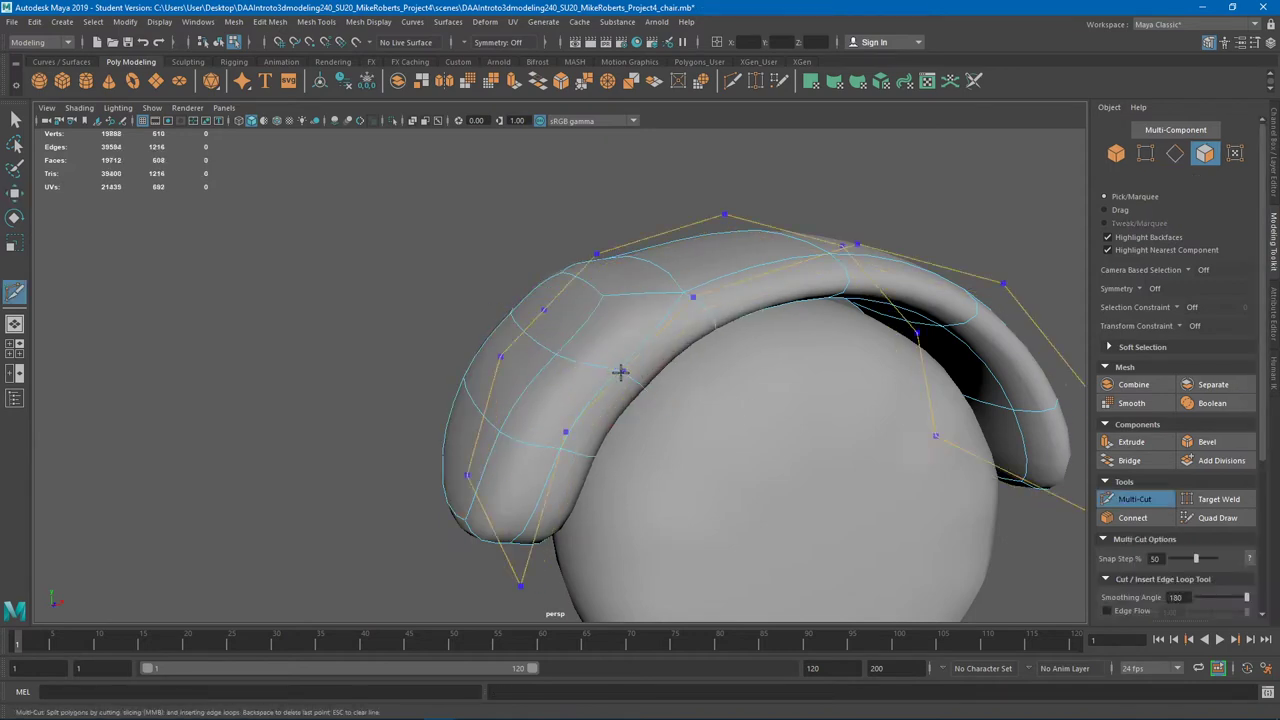
key("ctrl+z")
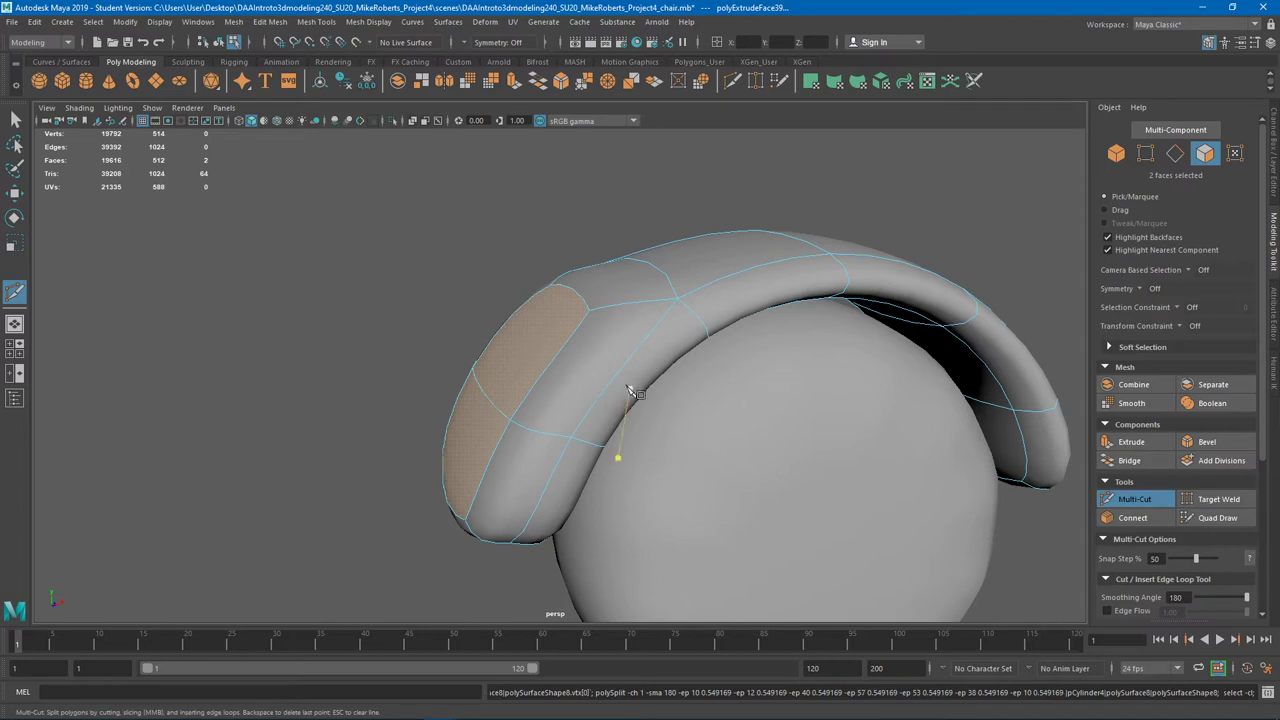
left_click(567, 348)
key("Escape")
left_click(631, 292)
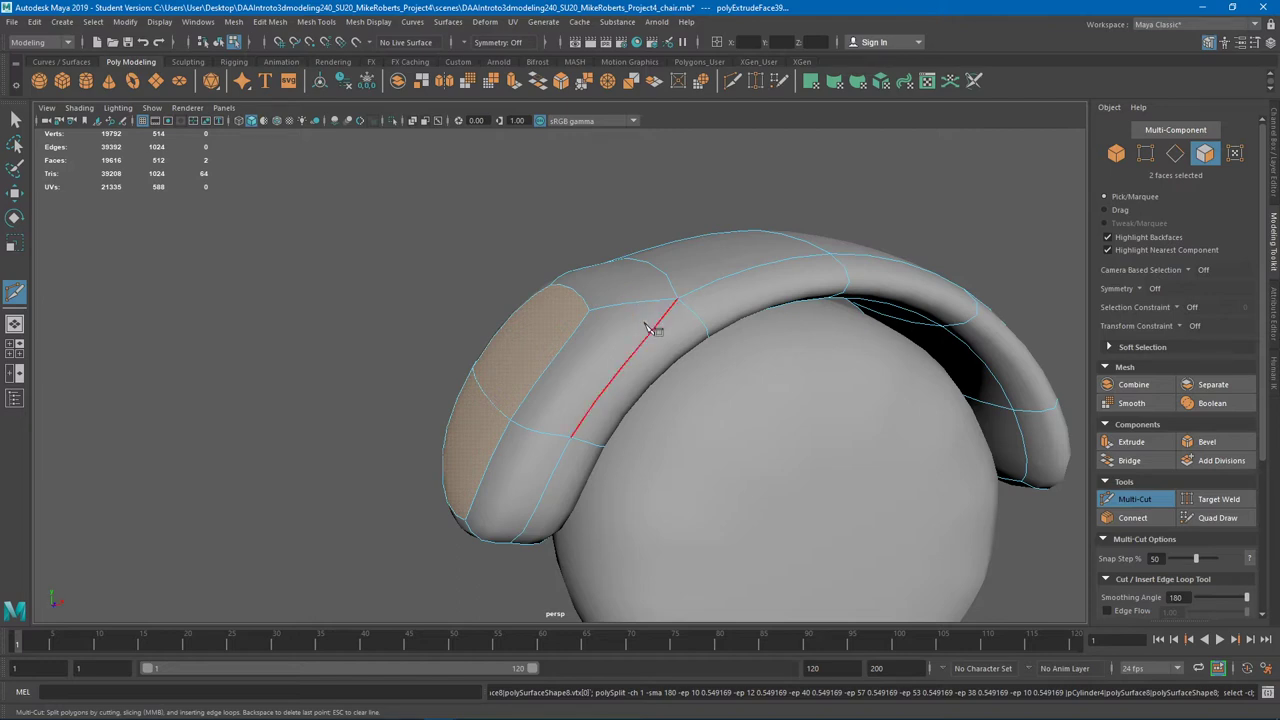
key("Escape")
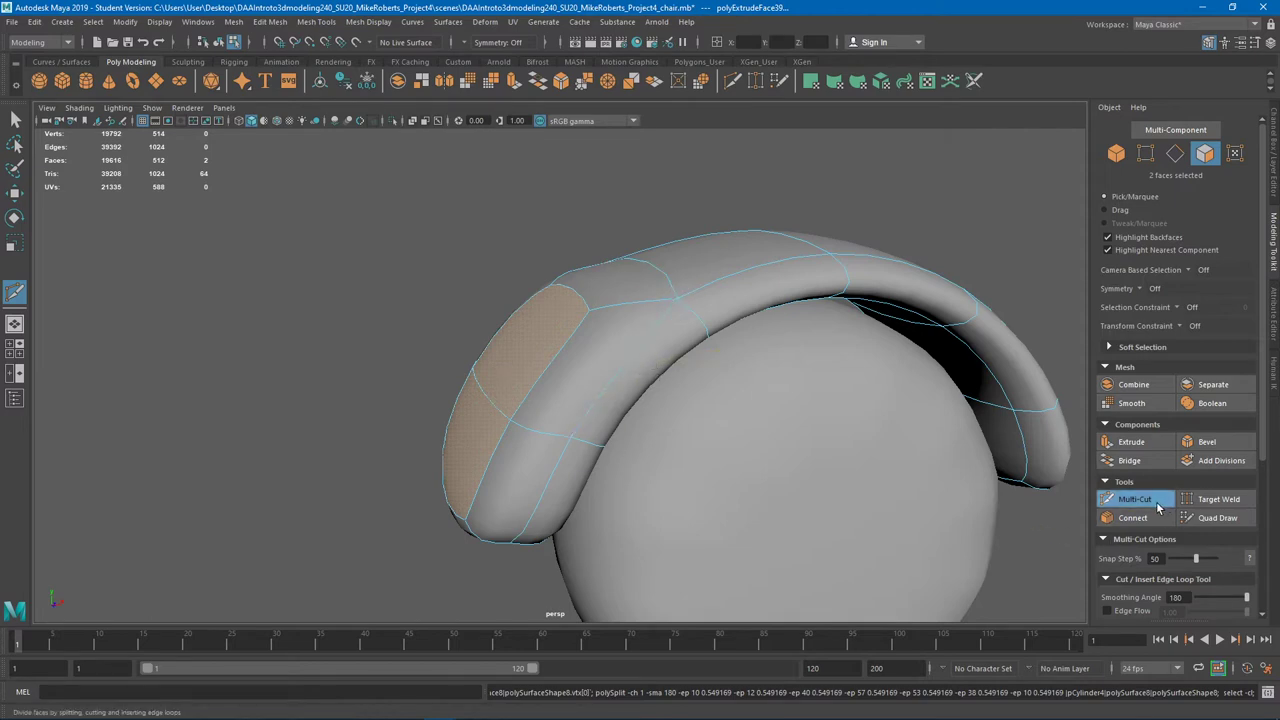
left_click(720, 347)
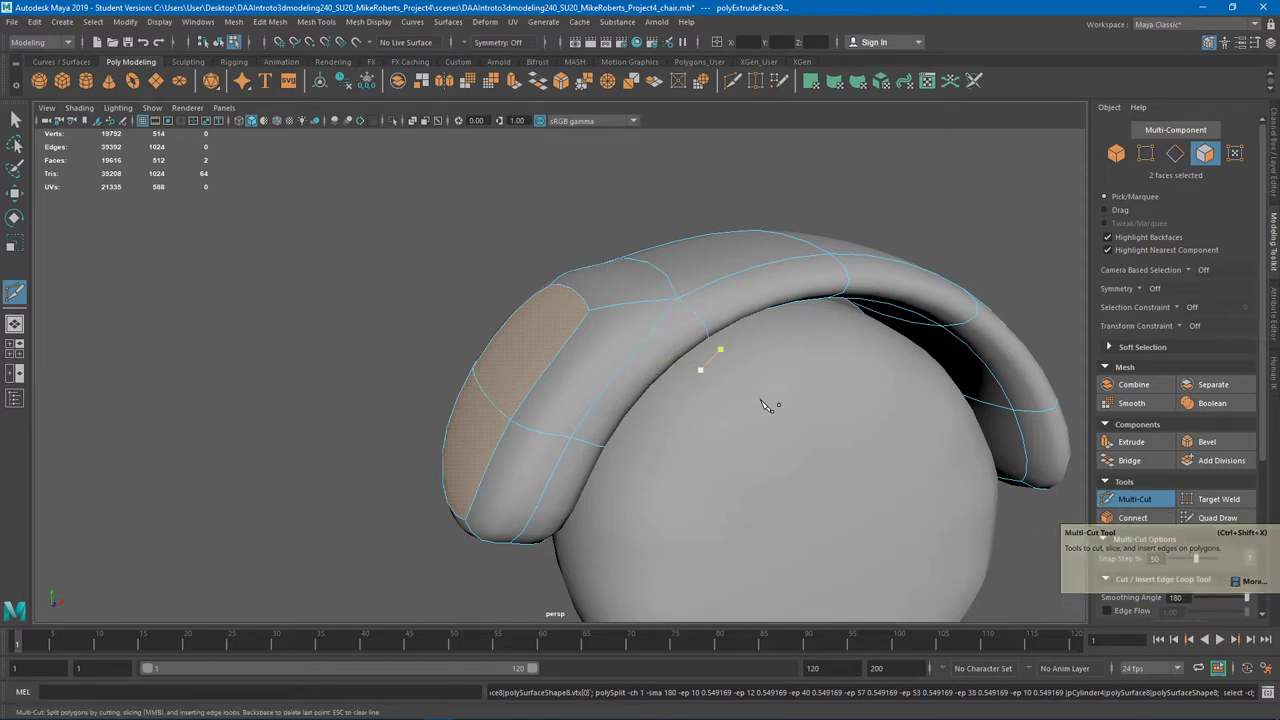
key("1")
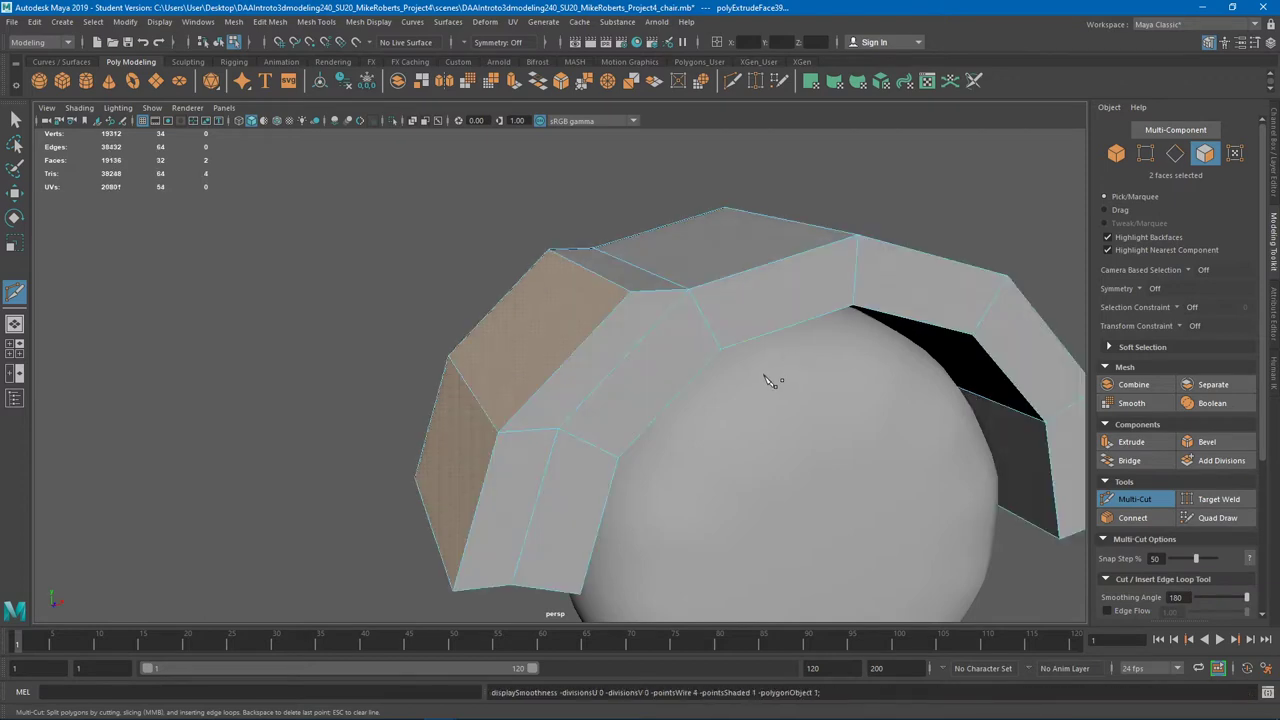
key("3")
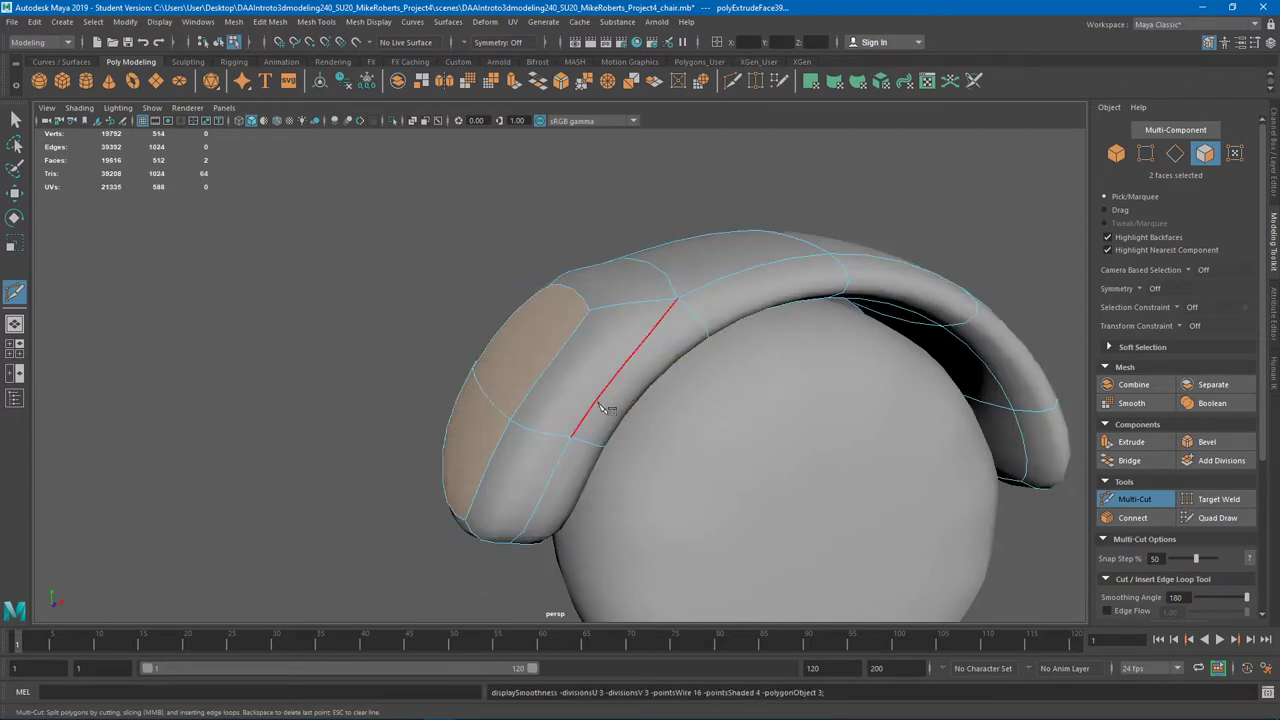
key("1")
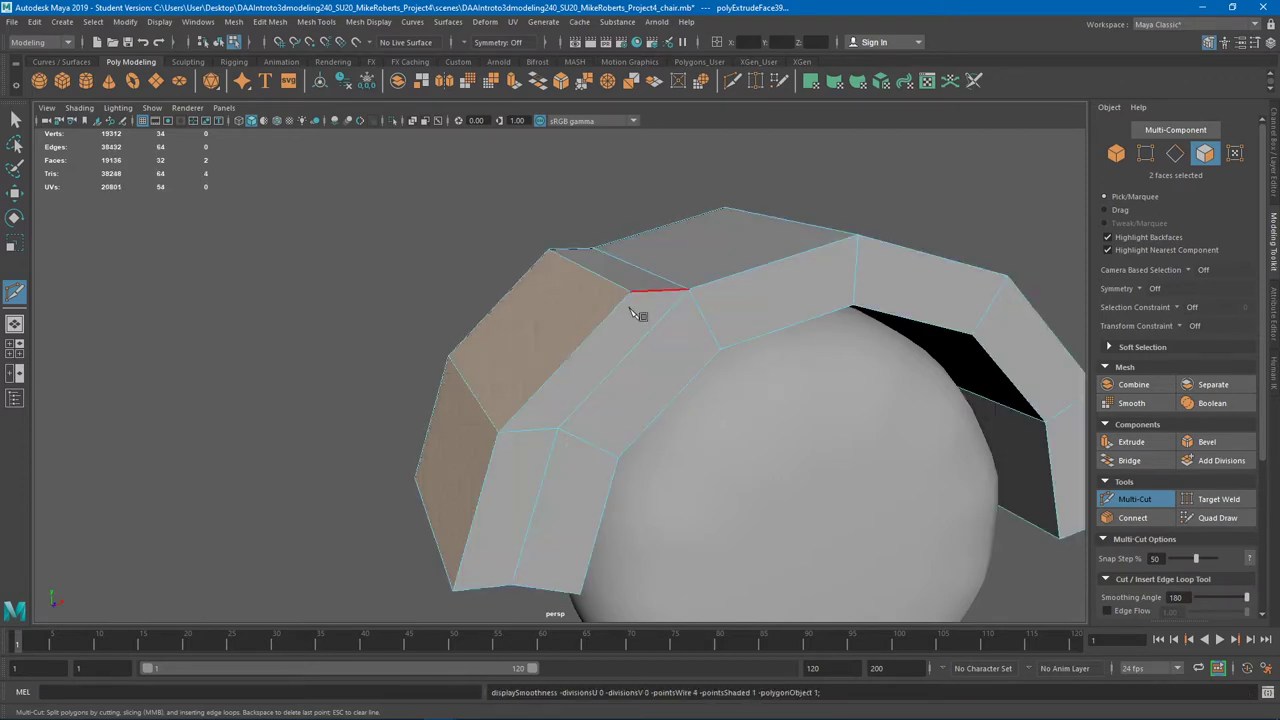
left_click(632, 298)
key("3")
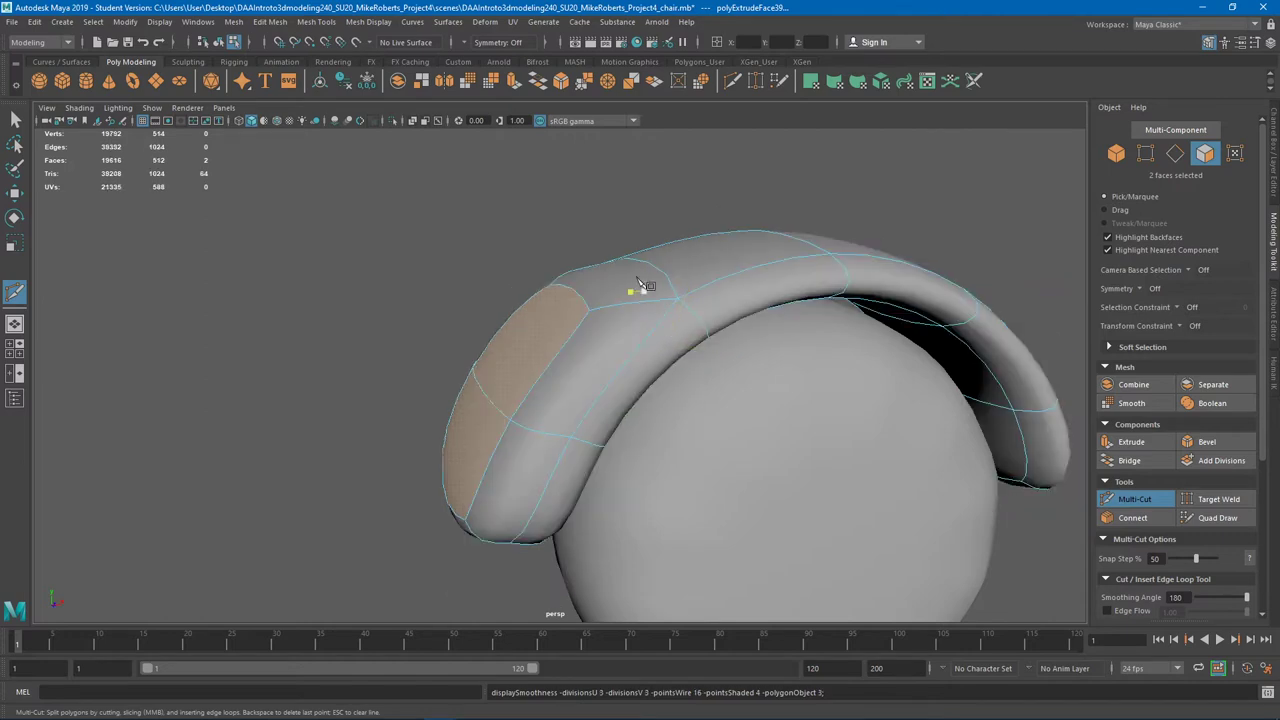
left_click(545, 440)
Compare the unsmoothed cage with the smooth preview around the cover's thickened end, and leave Multi-Cut
key("1")
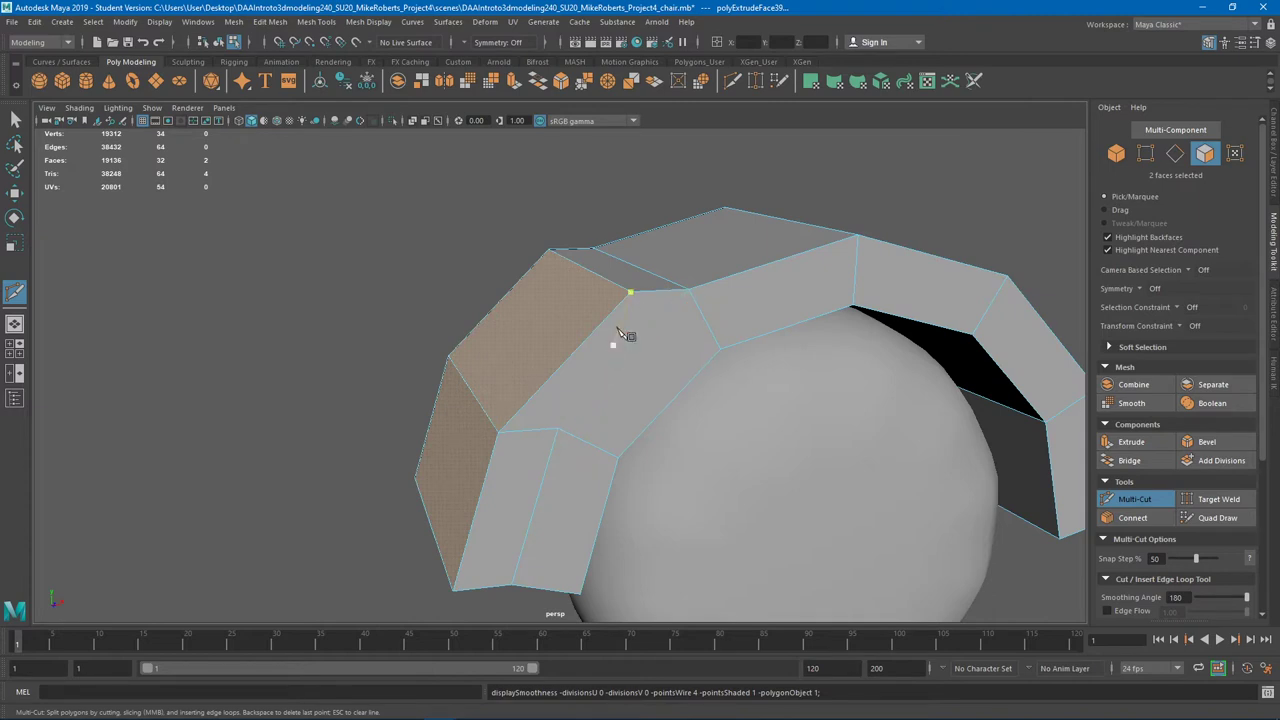
key("3")
key("1")
key("3")
key("1")
key("3")
left_click_drag(903, 451, 673, 340, "alt")
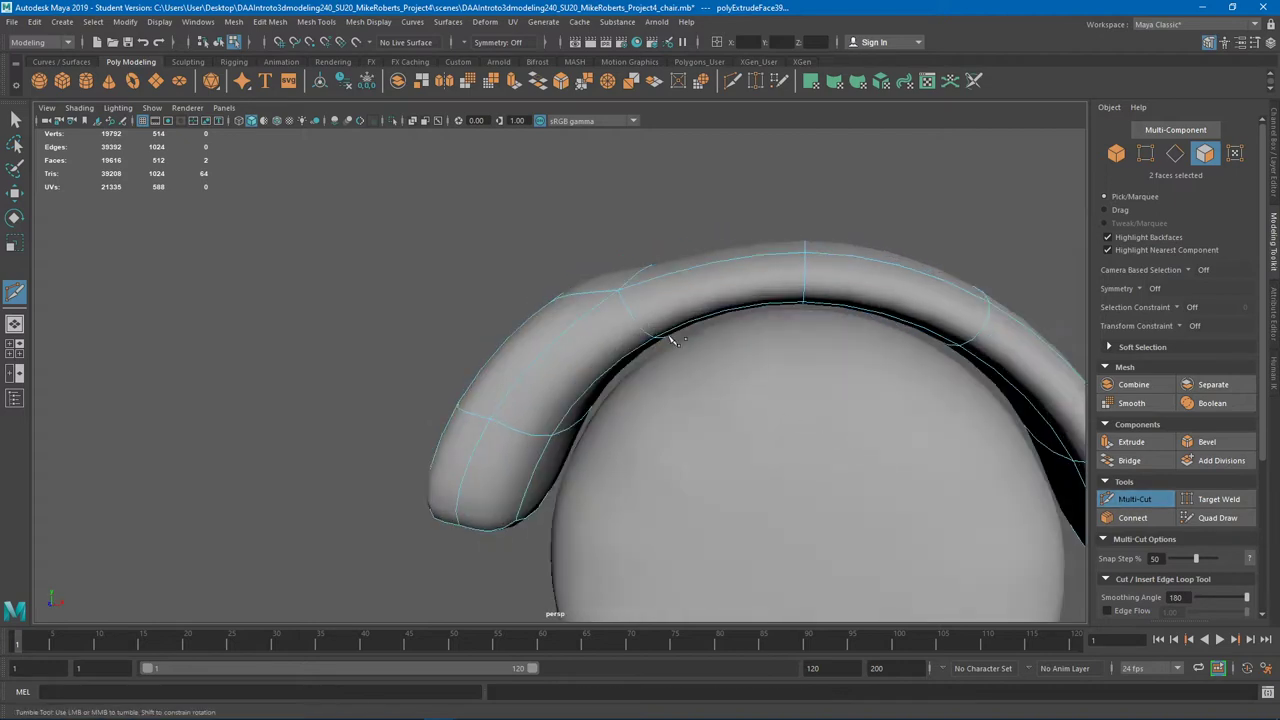
left_click_drag(979, 358, 785, 357, "alt")
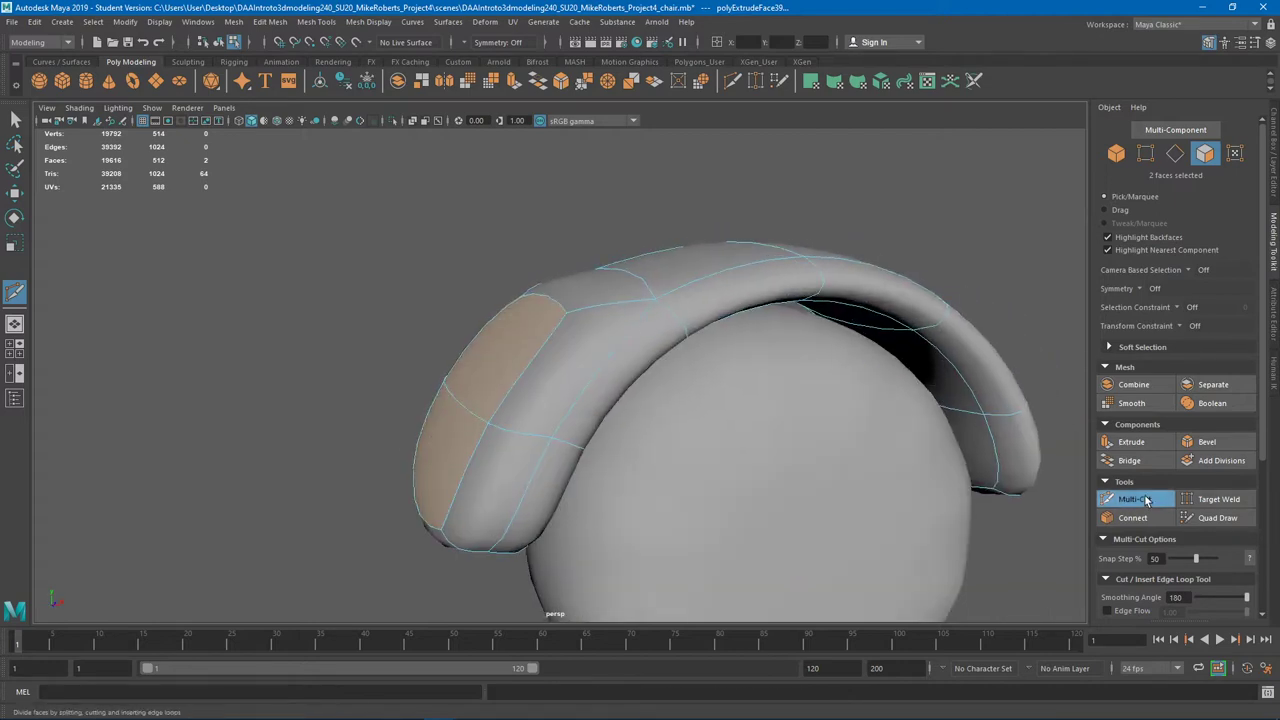
left_click(1142, 504)
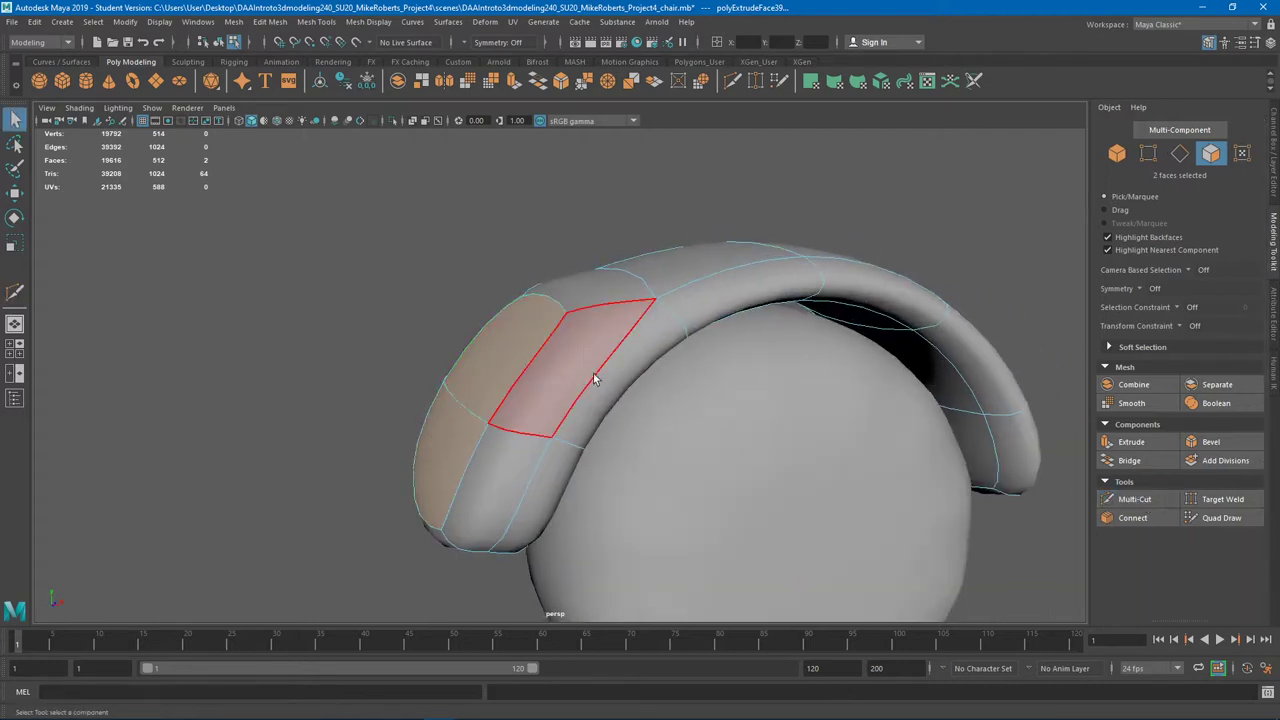
Move the two end faces of the wheel cover outward along the world X axis to about -7.33
left_click_drag(594, 376, 494, 337, "alt")
key("w")
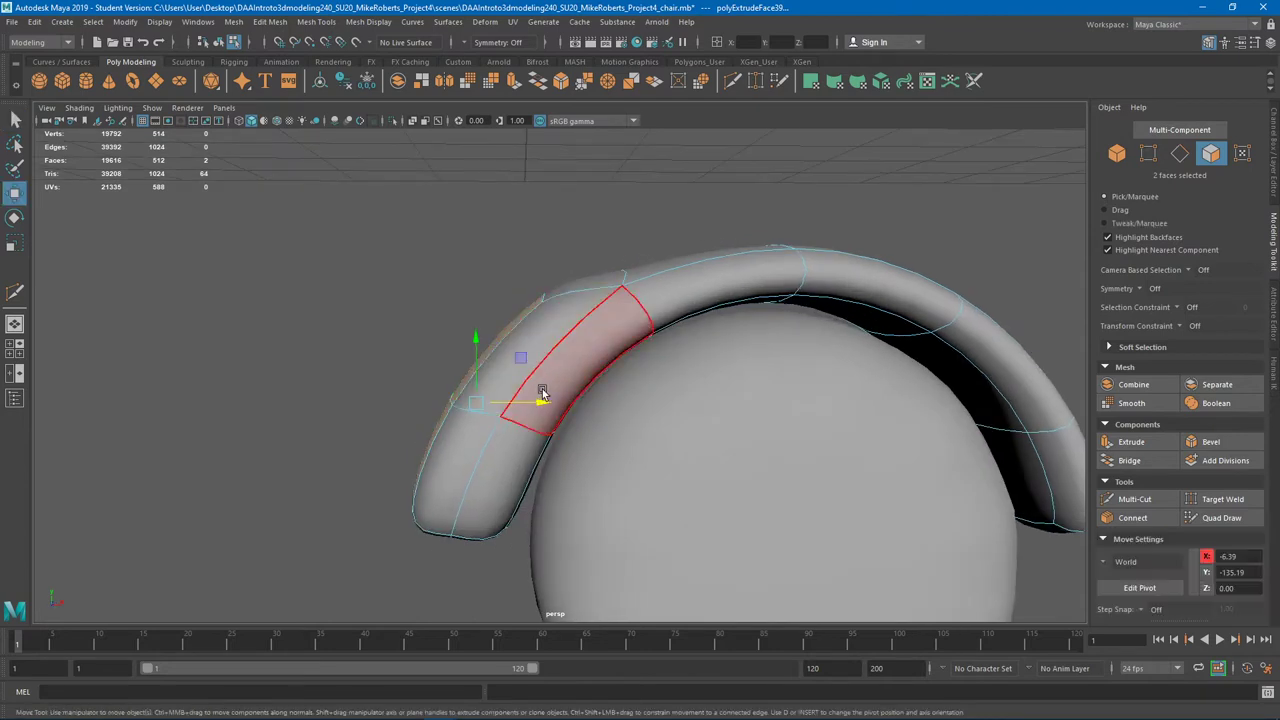
left_click_drag(537, 403, 499, 405)
middle_click_drag(499, 405, 537, 385, "alt")
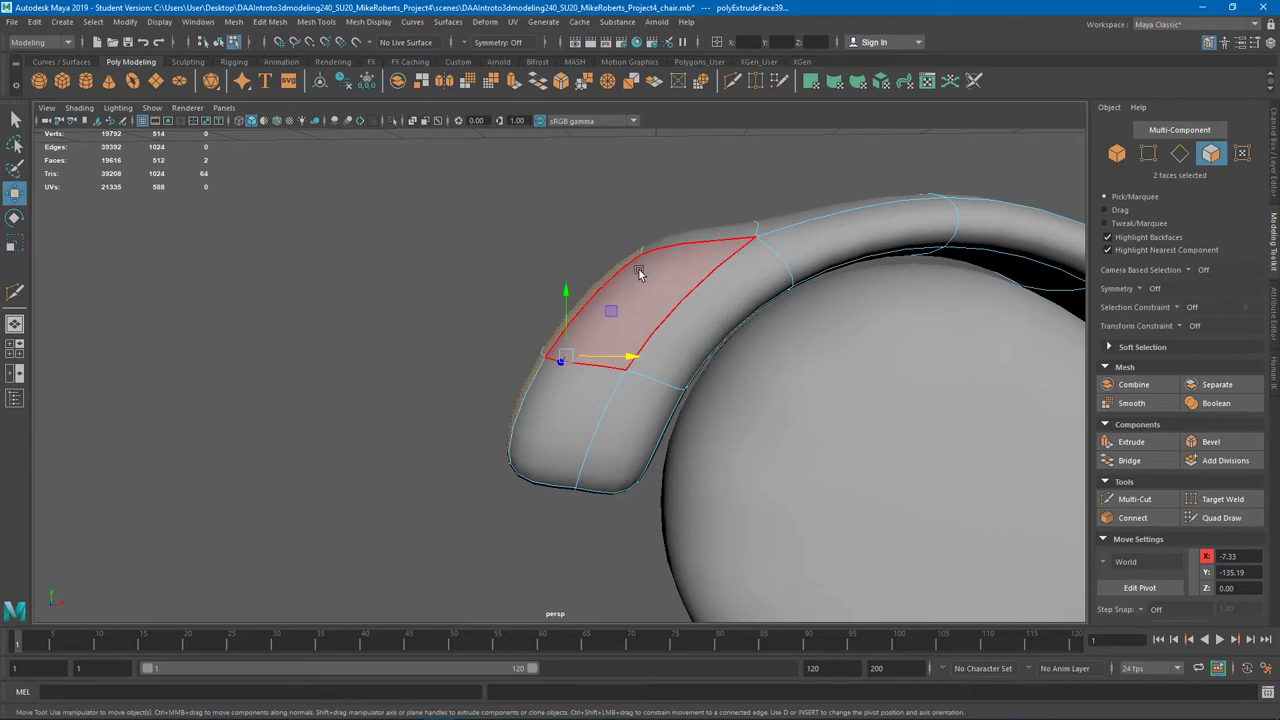
left_click_drag(640, 270, 598, 285, "alt")
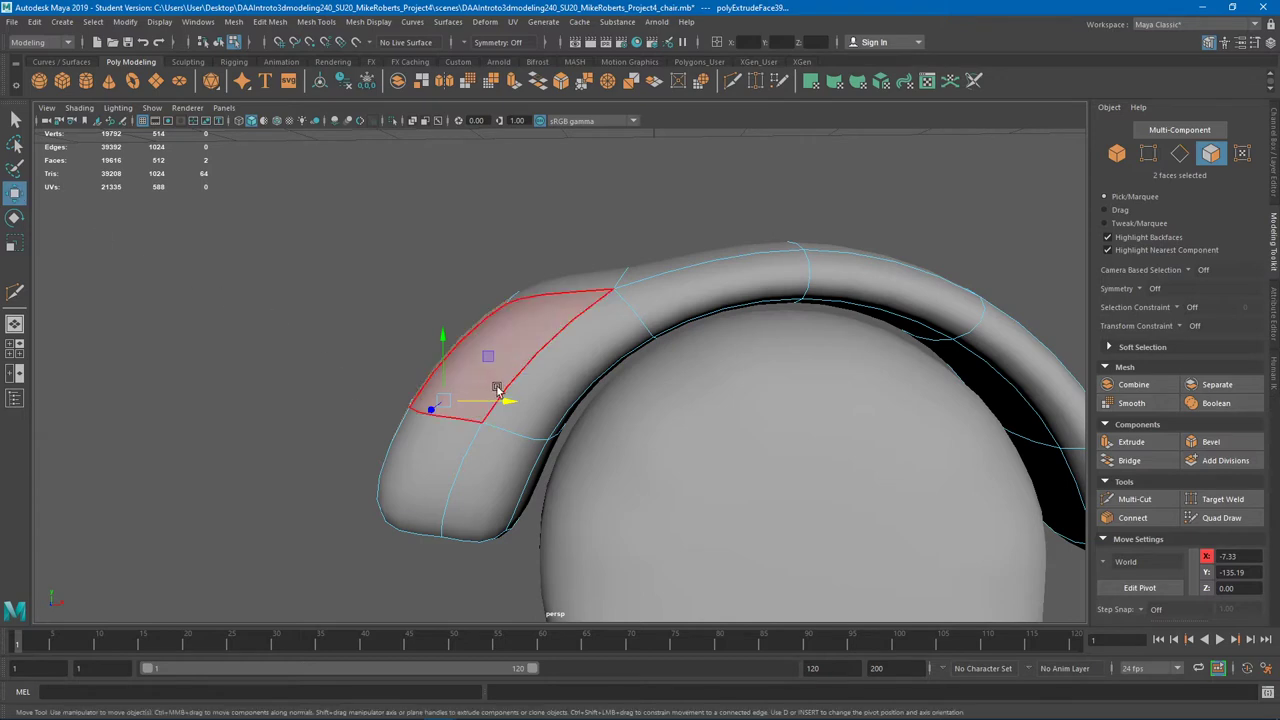
Undo a diagonal shift of the two end faces and move them slightly further out along X to about -7.46
left_click_drag(487, 356, 440, 283)
key("ctrl+z")
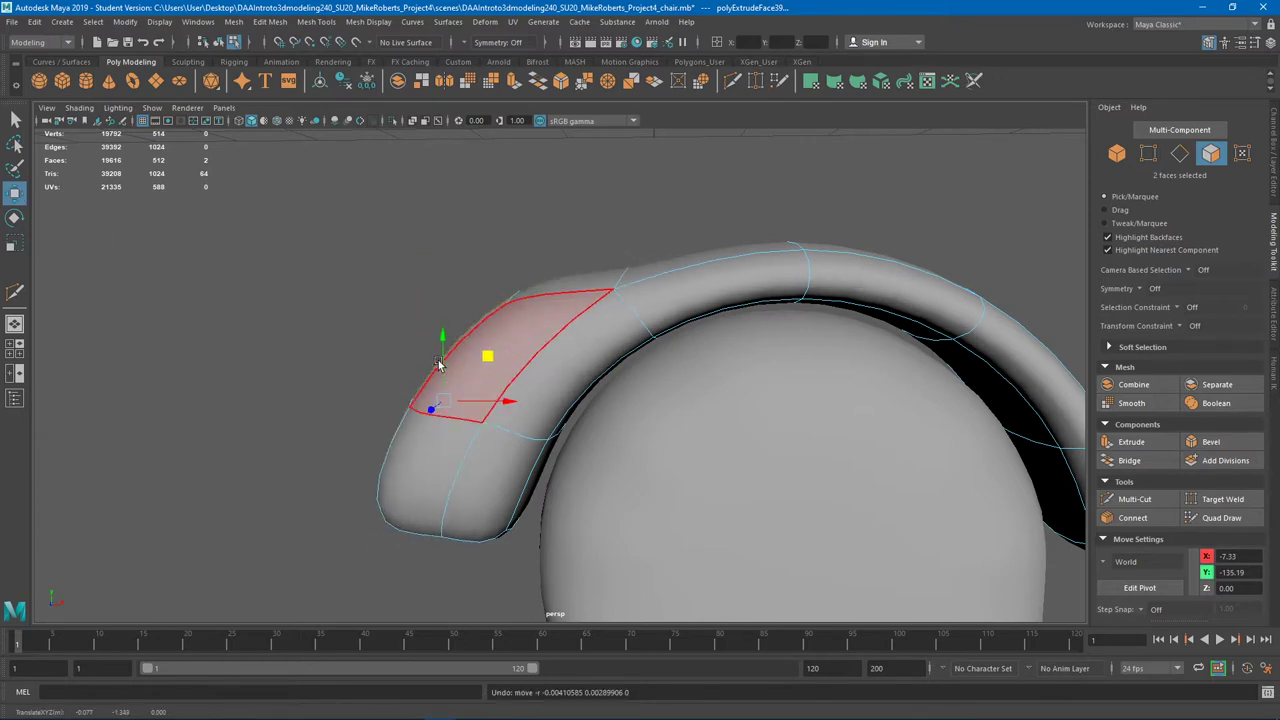
left_click_drag(488, 337, 510, 340, "alt")
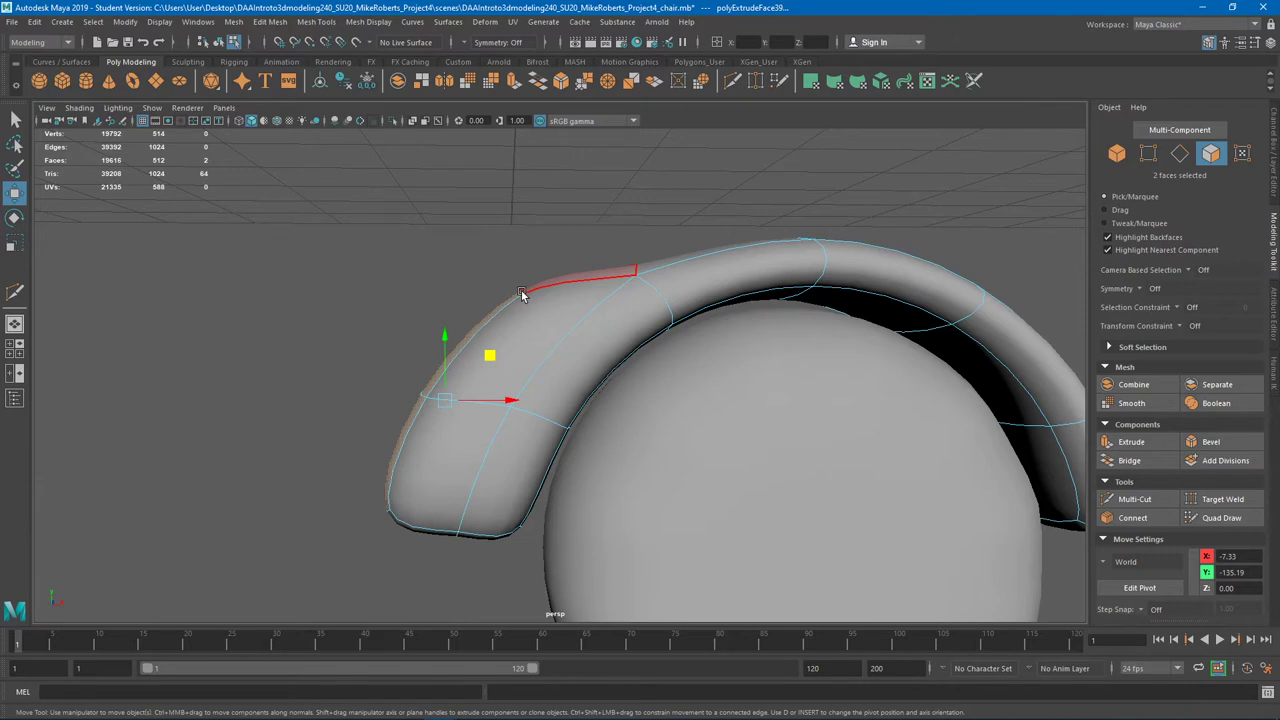
left_click_drag(503, 401, 494, 377)
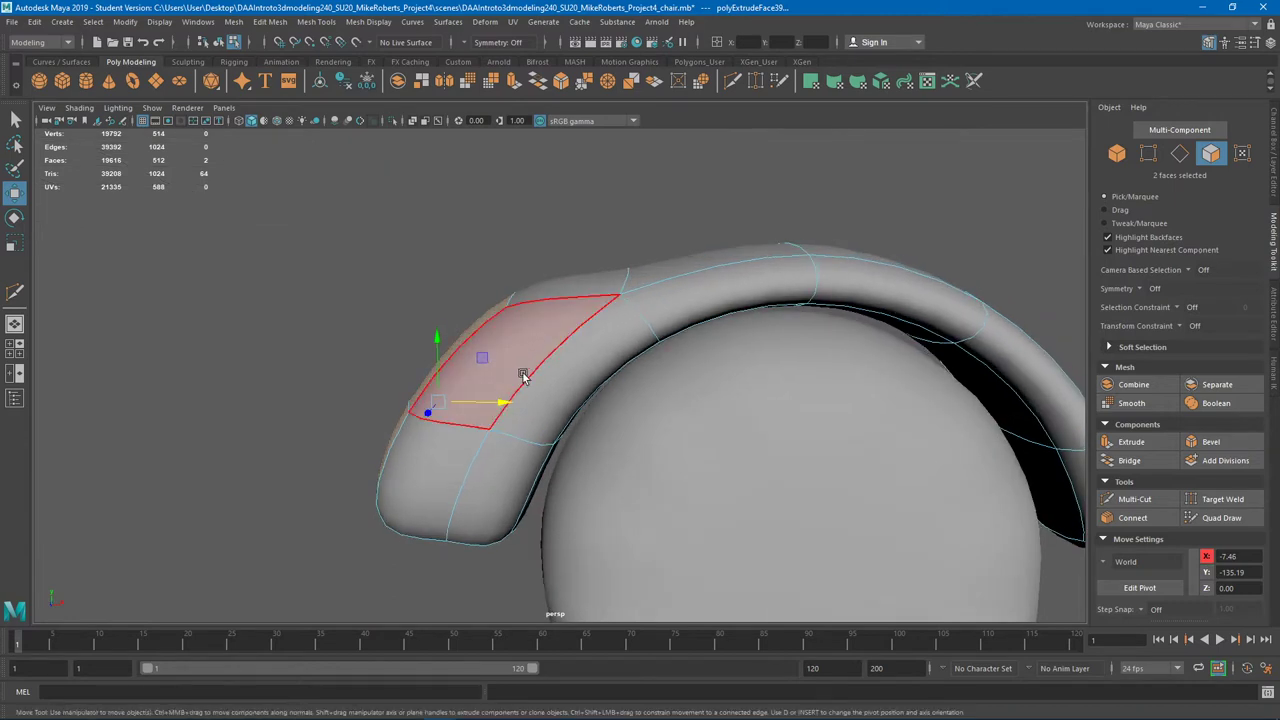
Examine the thickened cover end from several angles and compare it with the casters in the reference photo
left_click_drag(522, 375, 561, 357, "alt")
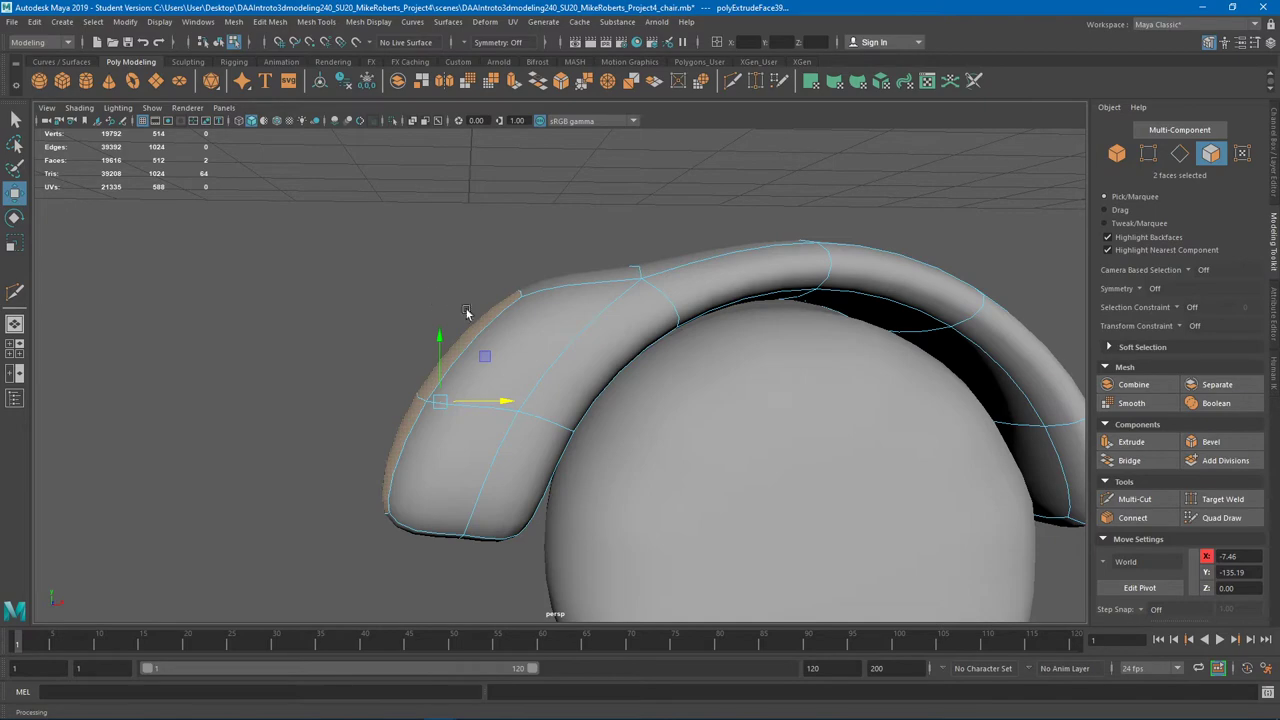
left_click_drag(549, 380, 569, 351, "alt")
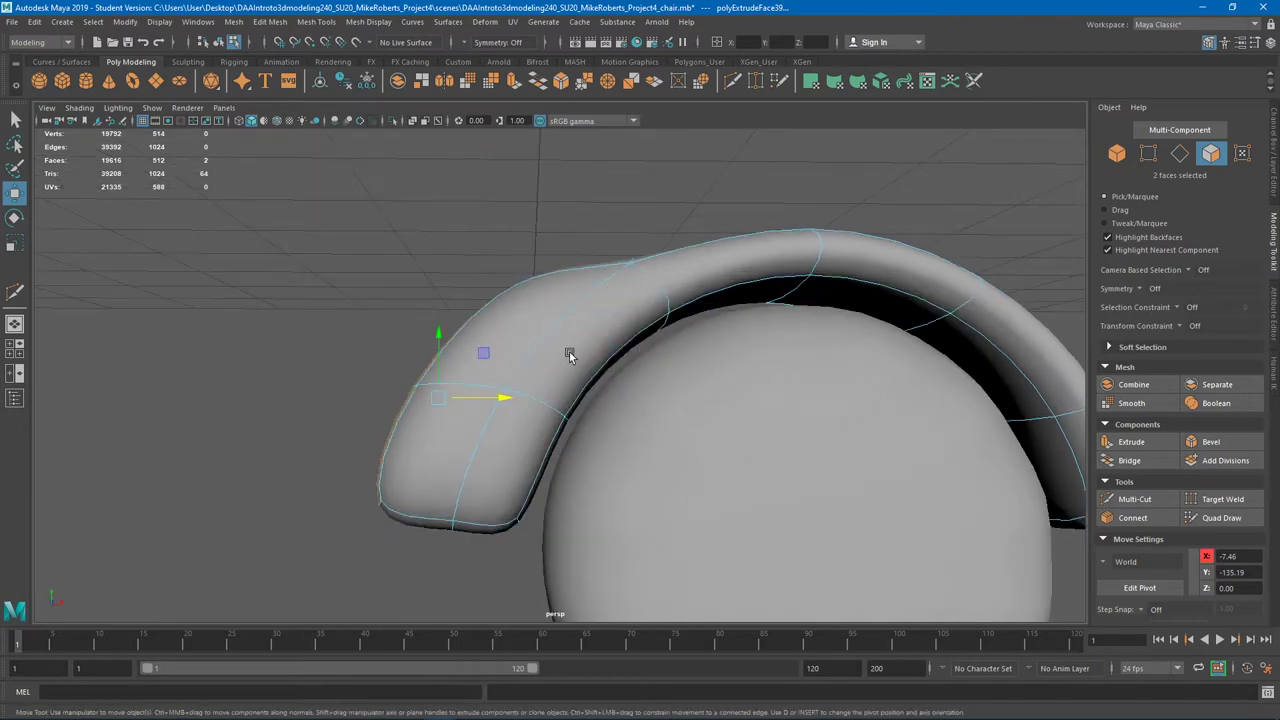
scroll(569, 351, "down", 5)
middle_click_drag(586, 245, 532, 361, "alt")
left_click_drag(532, 361, 545, 308, "alt")
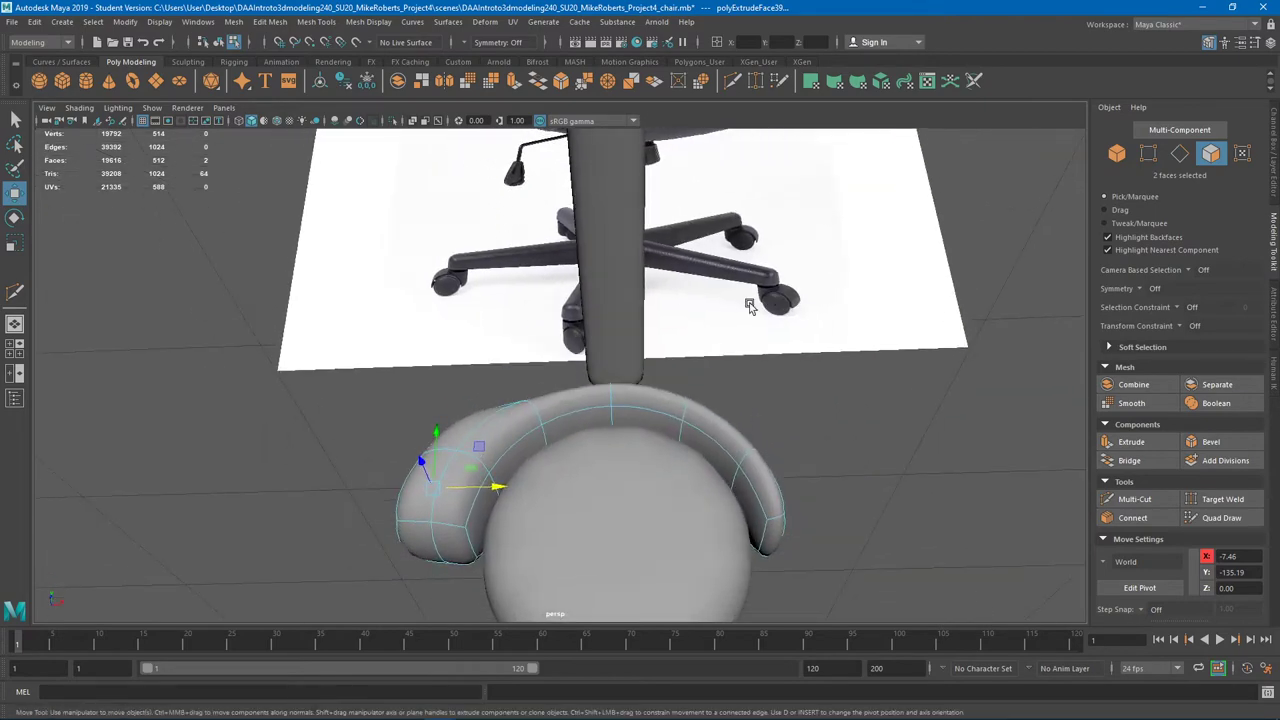
left_click_drag(750, 305, 546, 426, "alt")
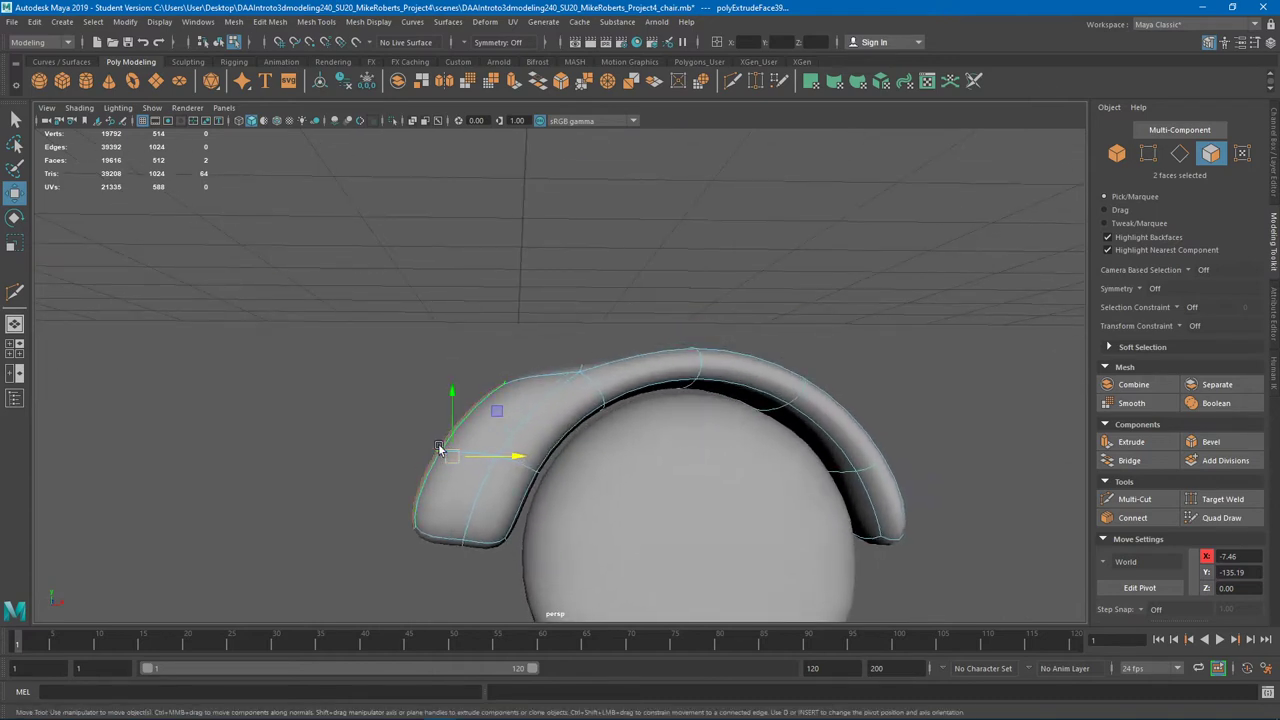
Try moving the upper edge of the thickened end outward along the world X axis, and undo the attempt
left_click_drag(439, 449, 490, 414, "alt")
left_click(507, 414)
right_click_drag(548, 340, 558, 307)
left_click(494, 384)
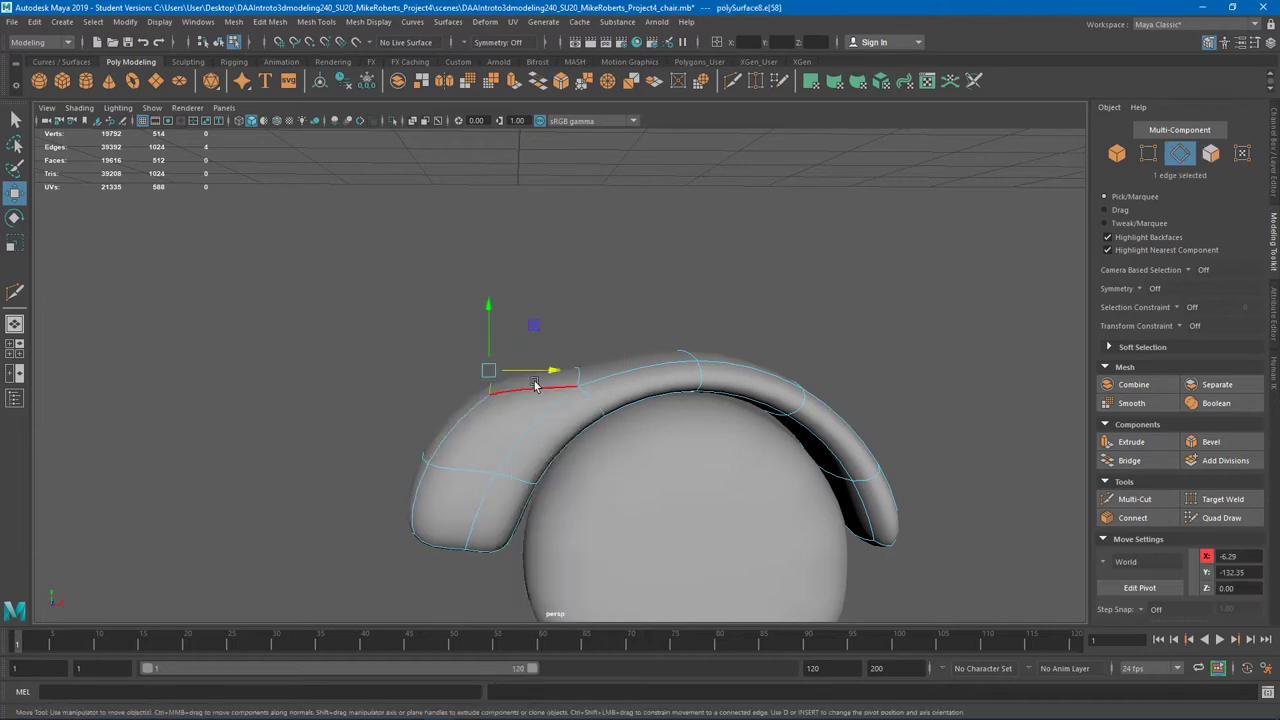
left_click_drag(549, 370, 447, 370)
key("ctrl+z")
key("ctrl+z")
key("ctrl+z")
key("ctrl+z")
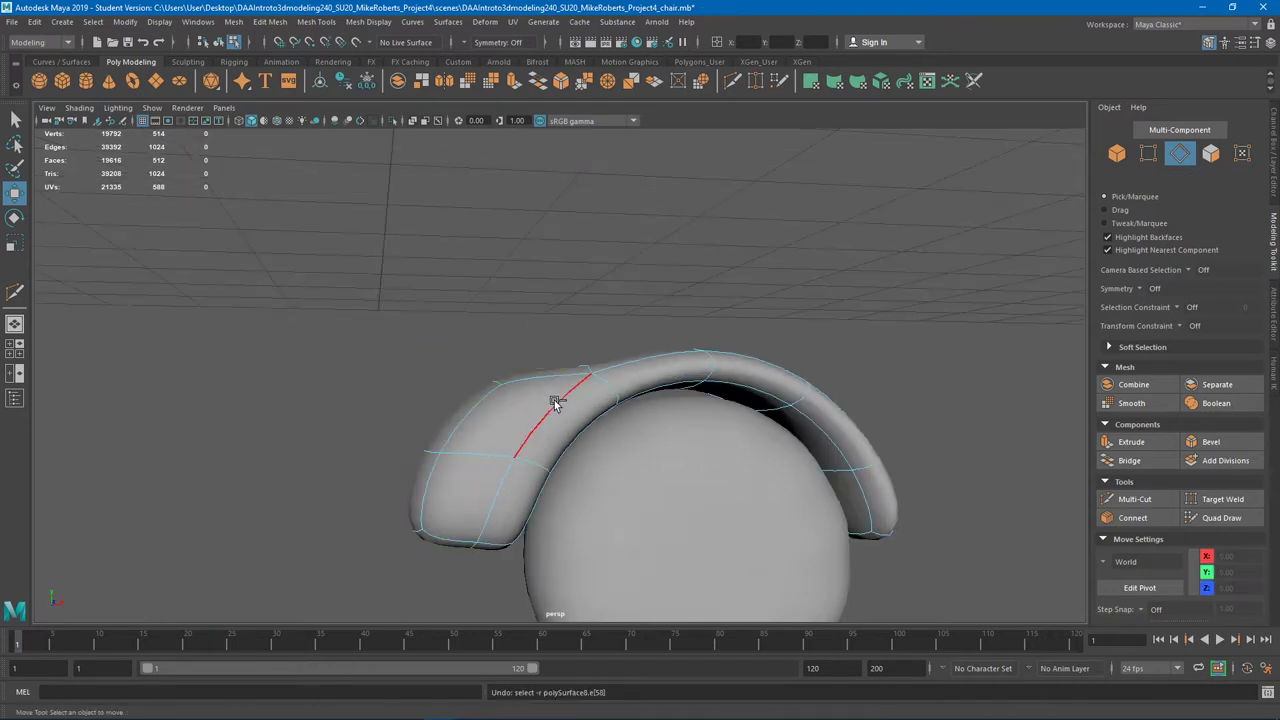
key("ctrl+z")
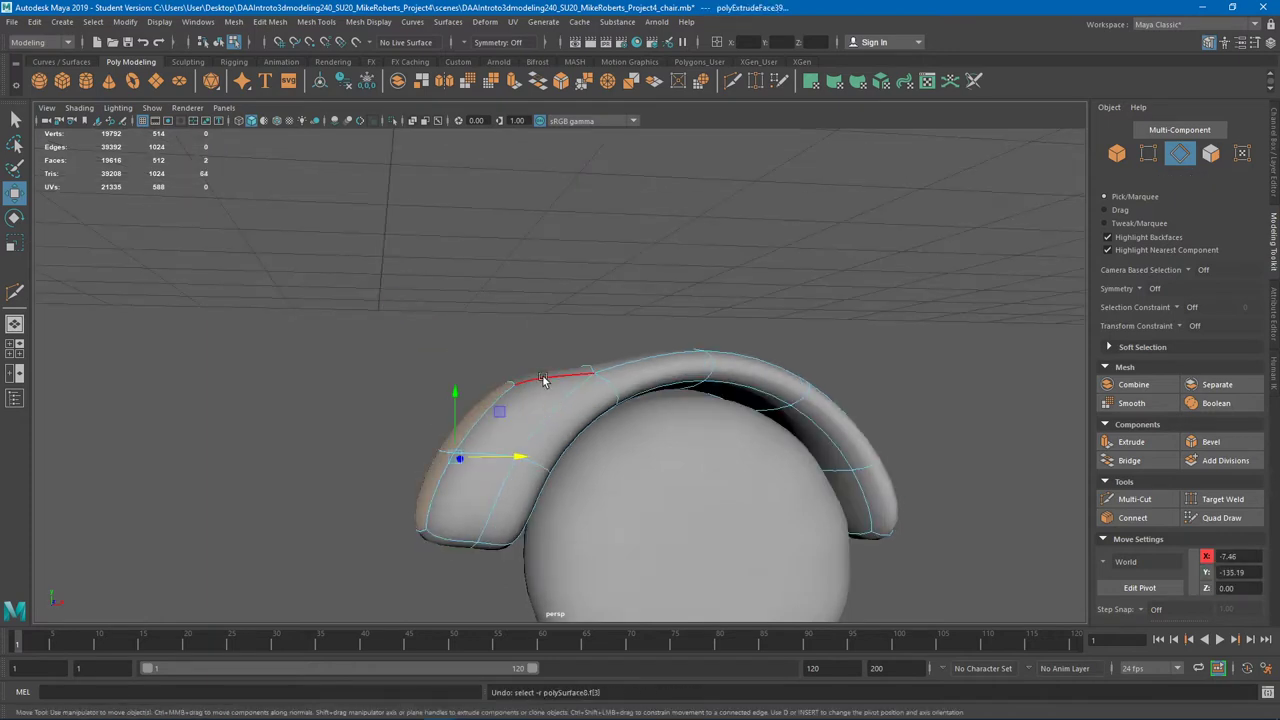
Set the scale orientation to World, flatten the two end faces along the X axis, and check them unsmoothed and smoothed
key("r")
left_click_drag(551, 388, 545, 378, "alt")
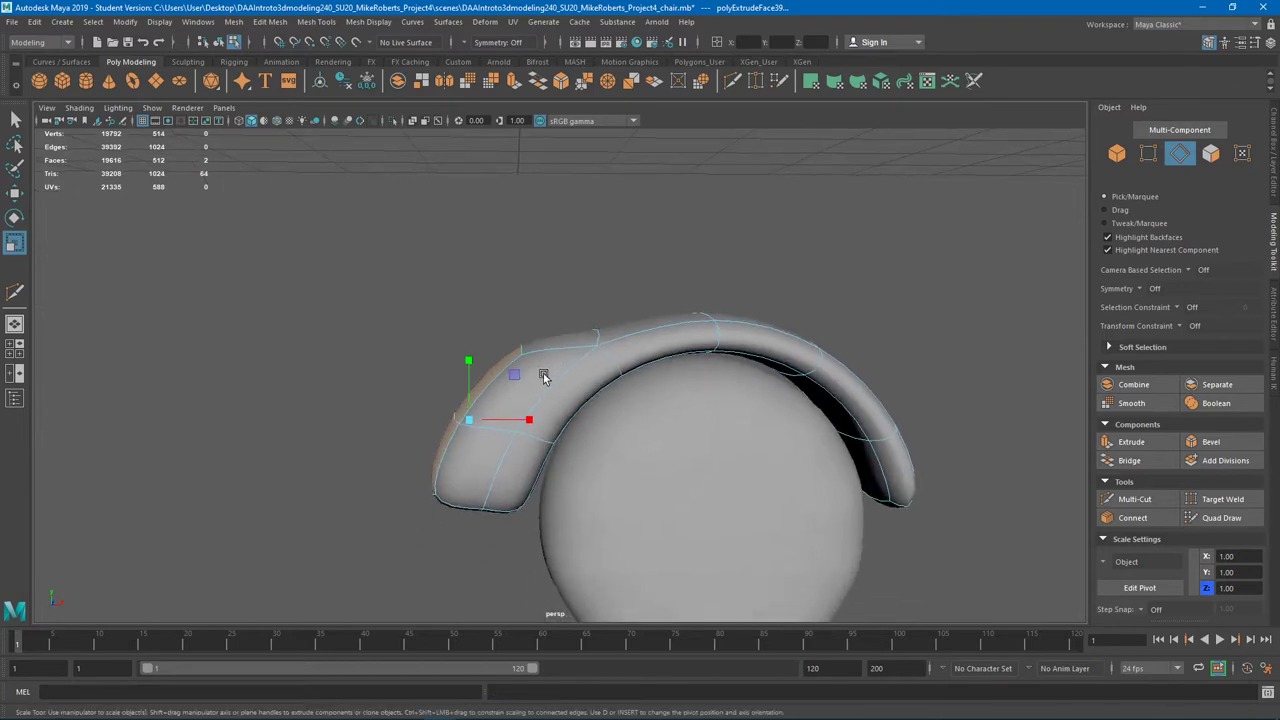
left_click(1104, 566)
left_click(1131, 571)
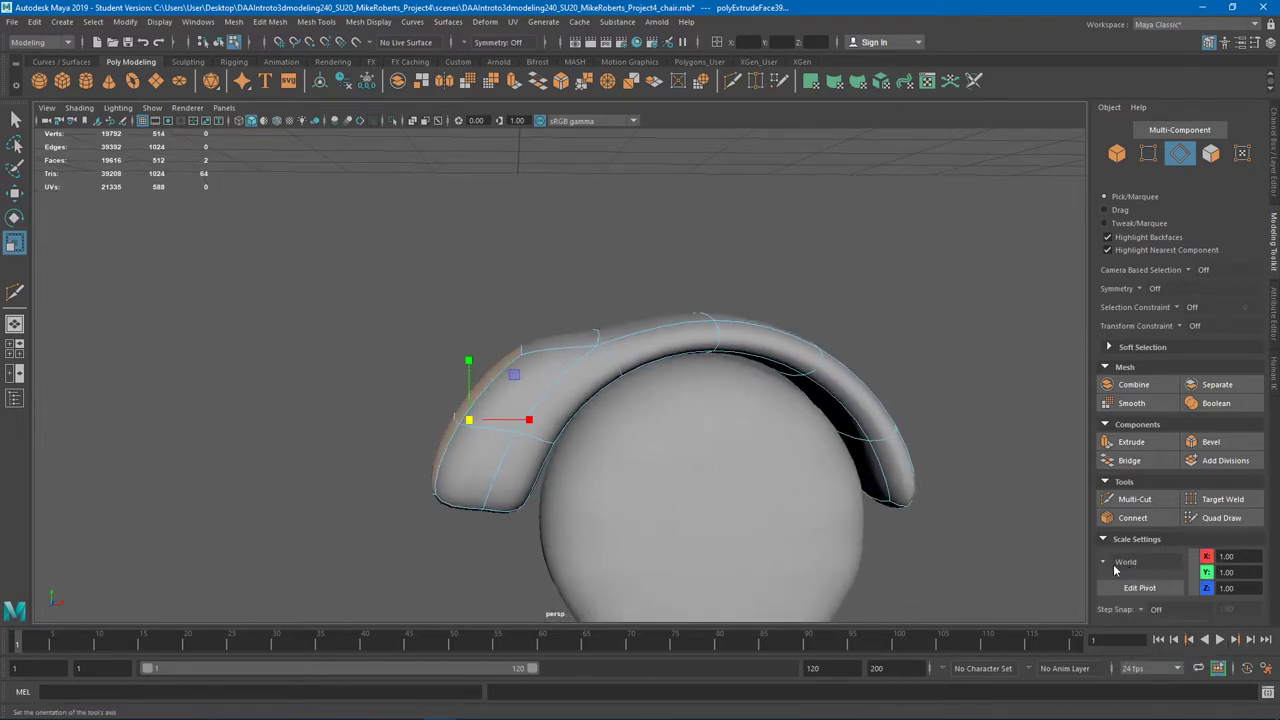
left_click_drag(534, 428, 502, 421, "alt")
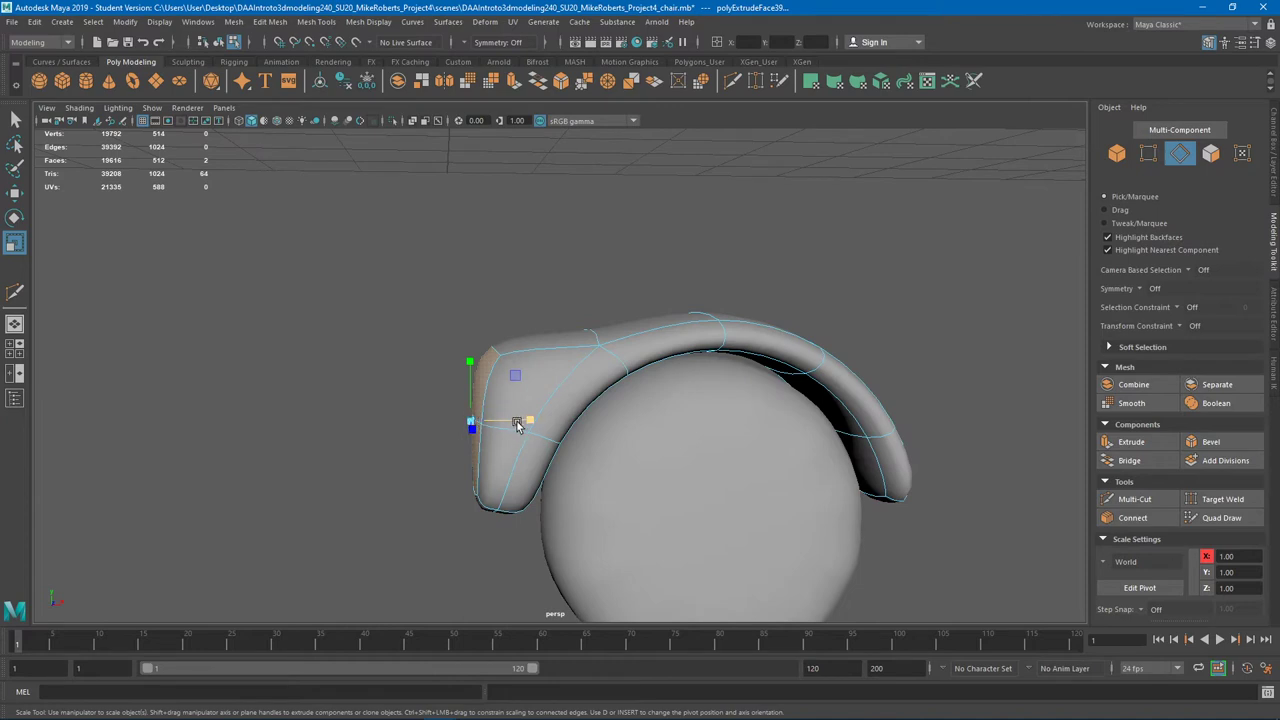
left_click_drag(491, 418, 454, 341, "alt")
key("1")
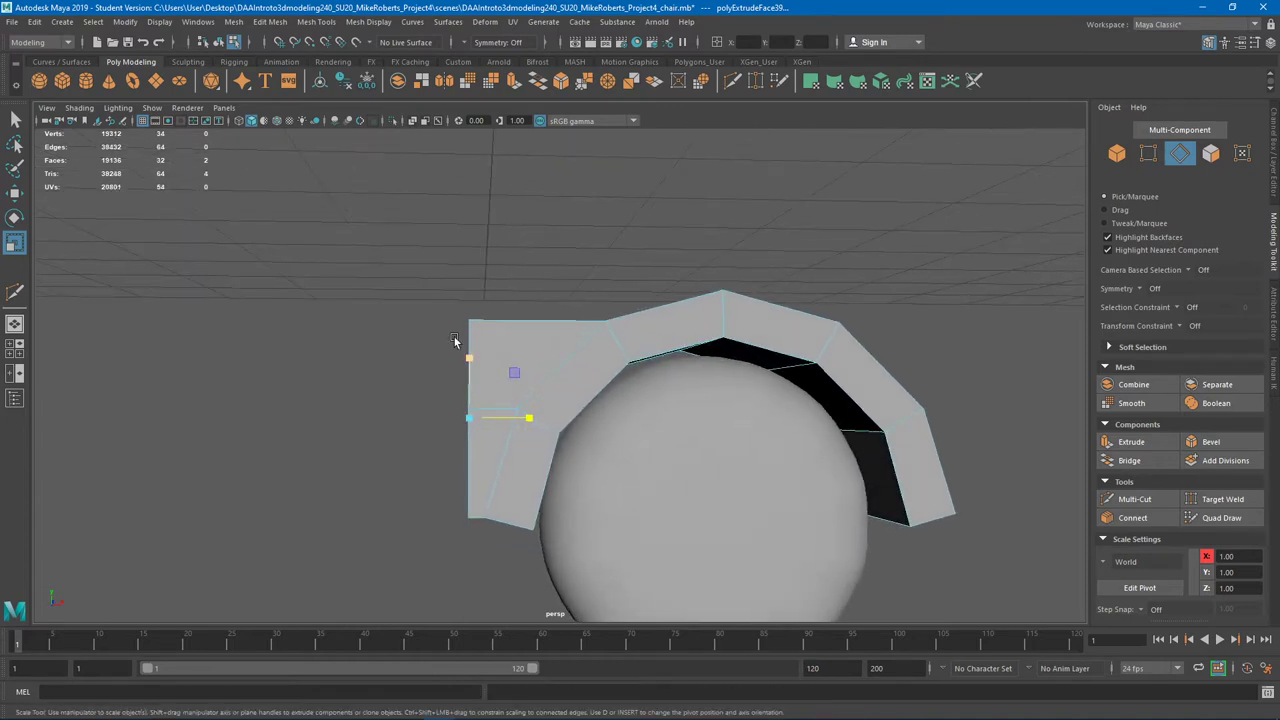
left_click_drag(437, 402, 550, 380, "alt")
key("3")
Extrude the two flattened end faces and move them outward along the world X axis to about -8.89
key("w")
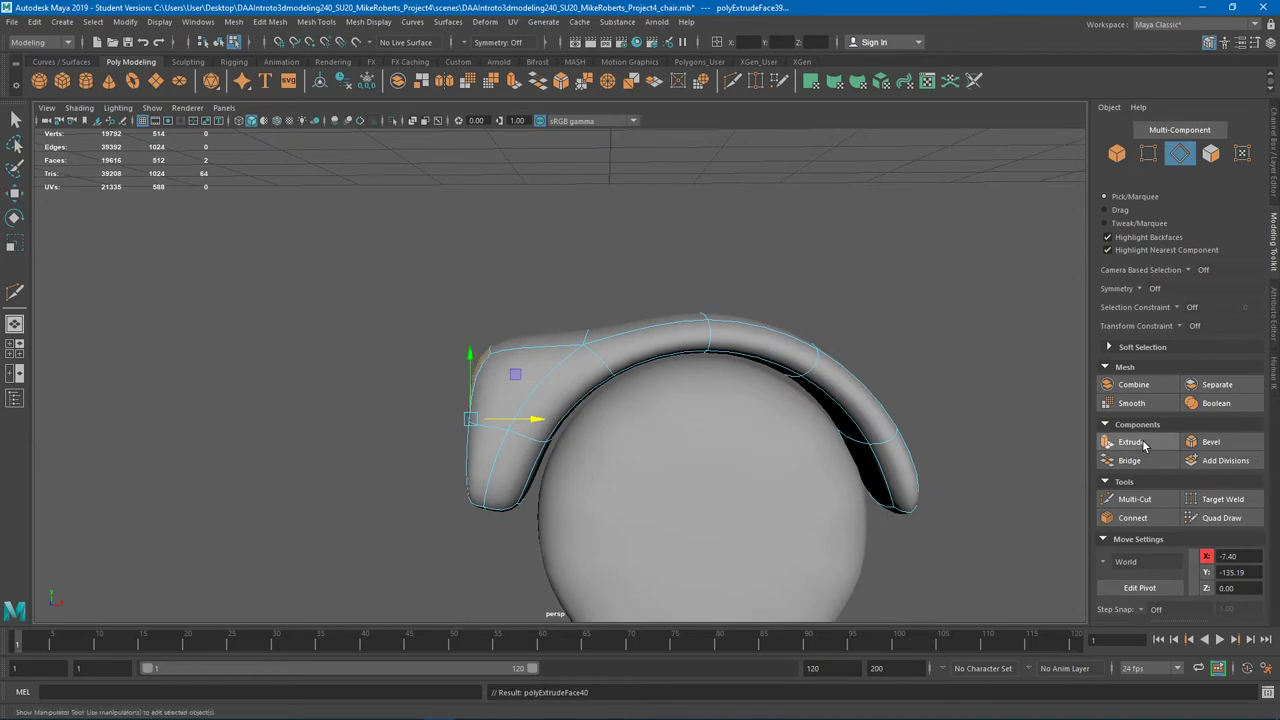
left_click(1131, 443)
left_click_drag(536, 416, 486, 426)
left_click_drag(486, 426, 511, 390, "alt")
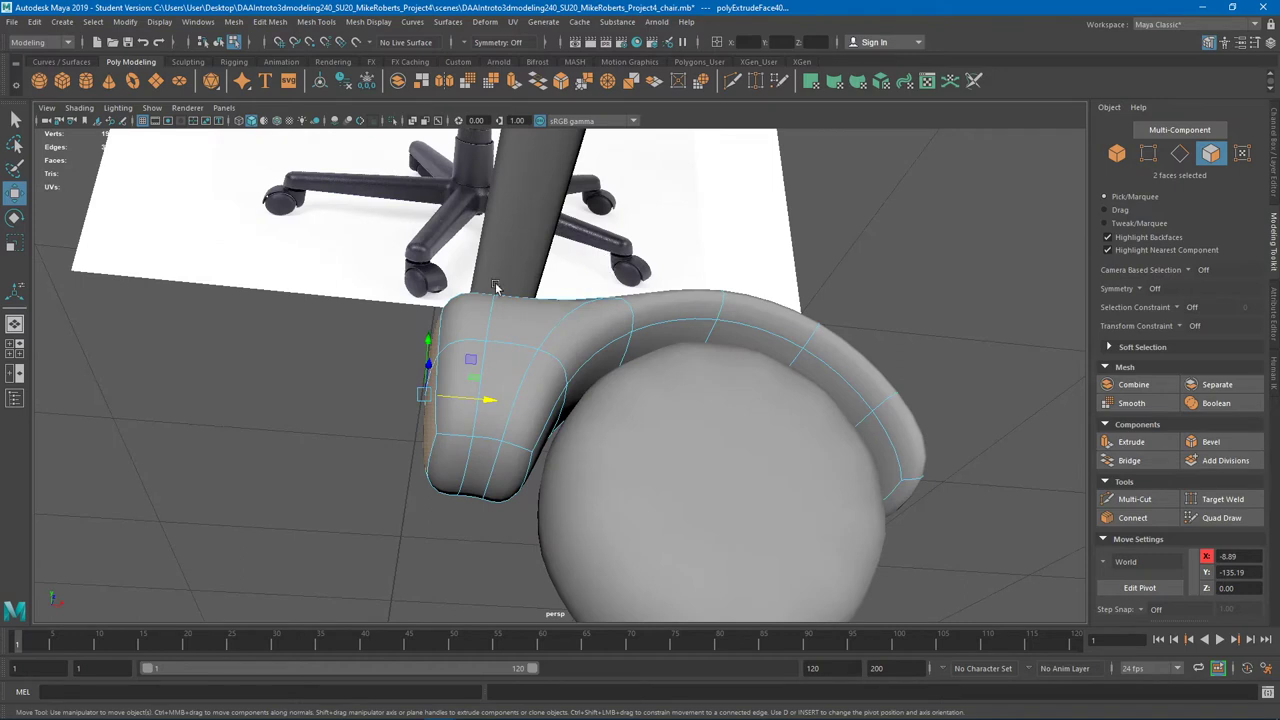
left_click_drag(495, 288, 545, 352, "alt")
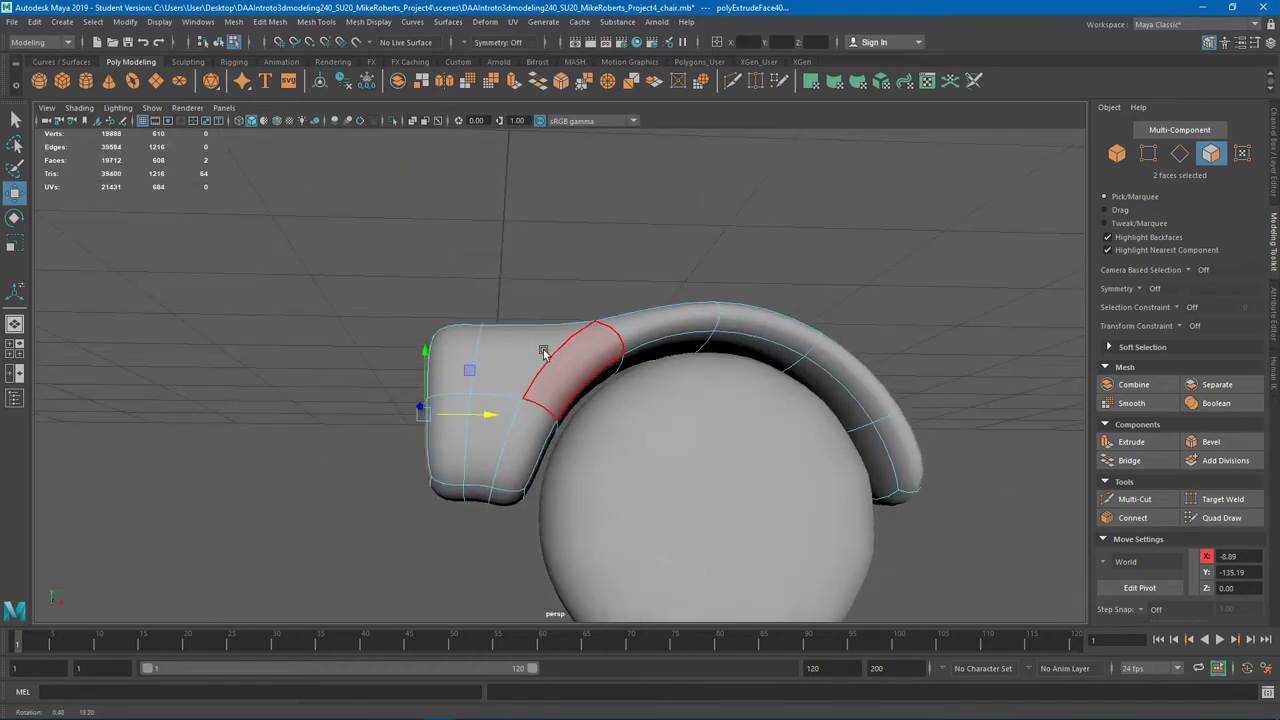
Reselect the two end faces and pull them back along the world X axis to about -8.44
left_click(481, 494)
mouse_move(480, 446)
left_mouse_down()
mouse_move(523, 460)
mouse_move(470, 455)
mouse_move(494, 423)
mouse_move(489, 436)
left_mouse_up()
left_click(469, 388)
left_click(466, 457, "shift")
Compare the extended cover with the casters in the reference photo and examine its end faces head-on
scroll(546, 365, "down", 4)
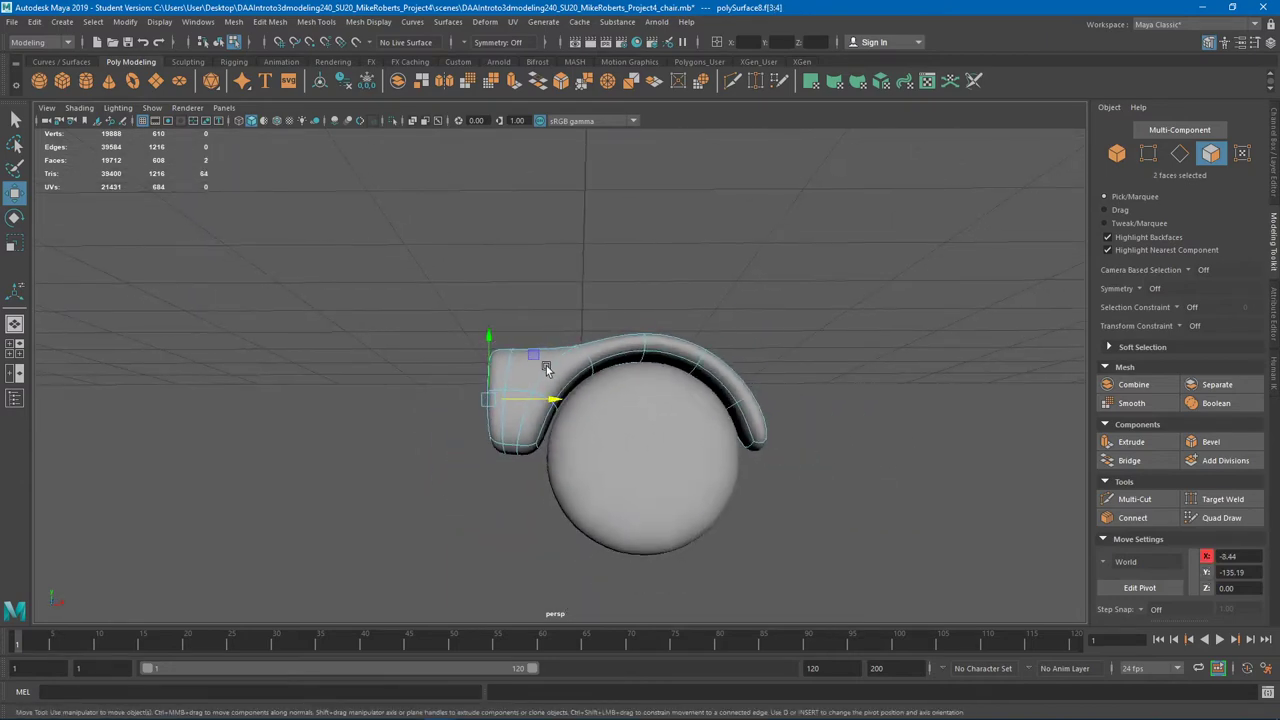
left_click_drag(546, 367, 697, 315, "alt")
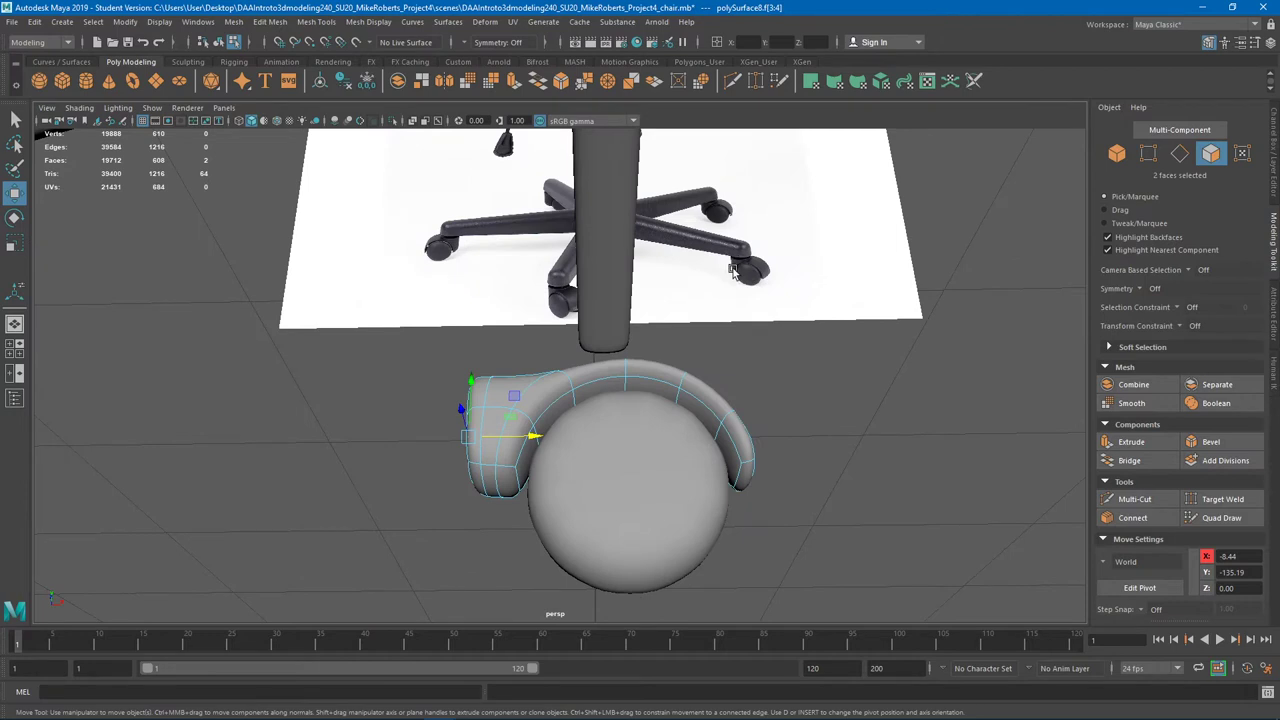
left_click_drag(640, 360, 499, 411, "alt")
scroll(560, 430, "up", 4)
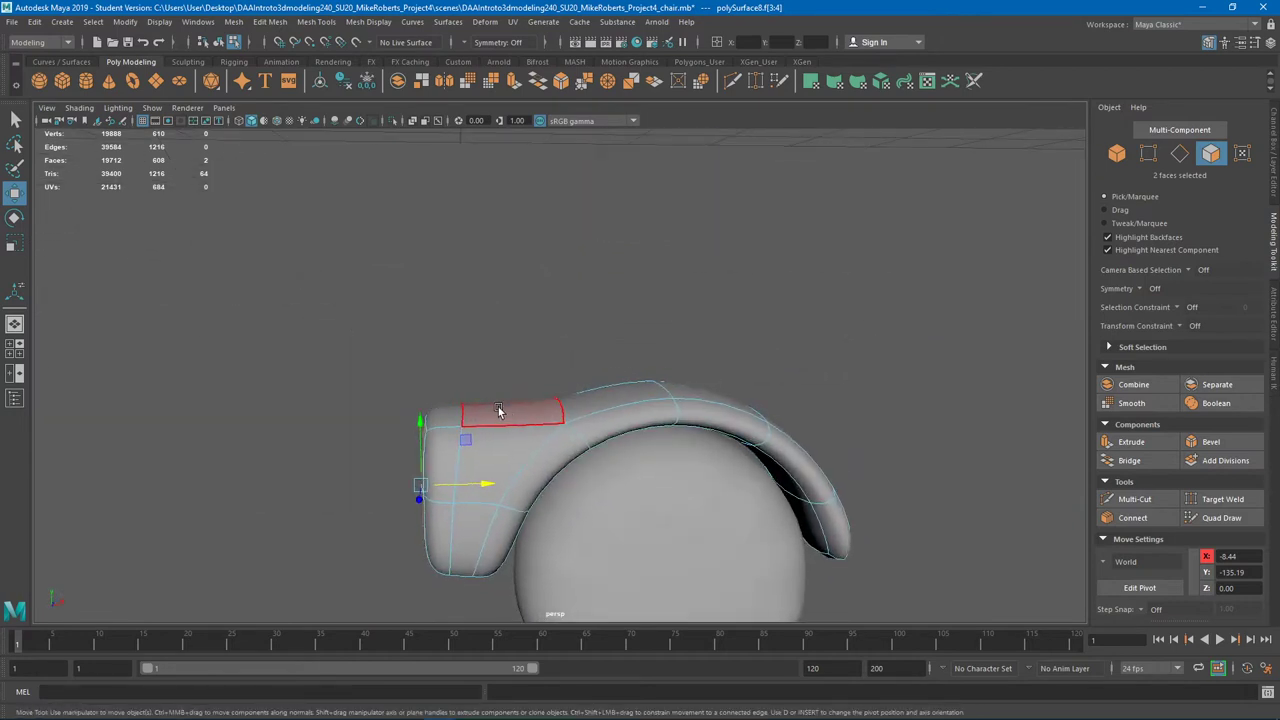
left_click_drag(584, 418, 643, 434, "alt")
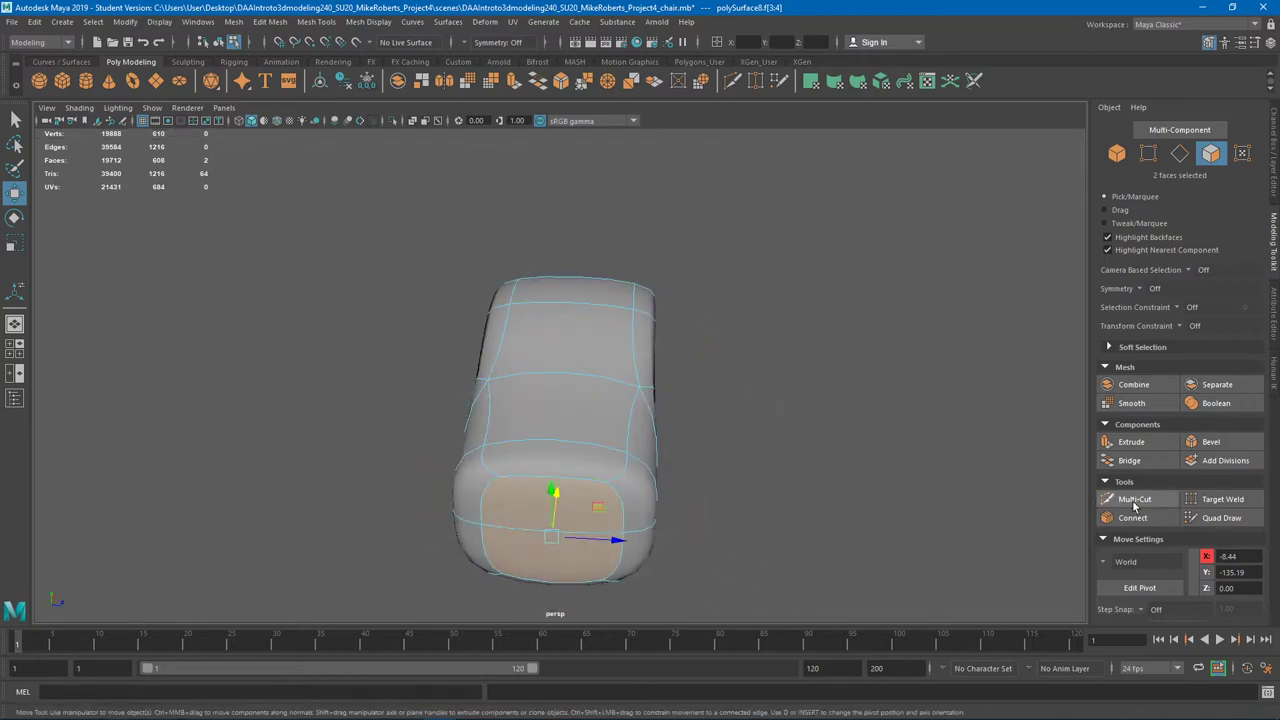
Select the lower edge of the block's flat end face and raise it along the world Y axis to about -136.53
left_click_drag(686, 503, 547, 432, "alt")
left_click_drag(441, 405, 433, 403, "alt")
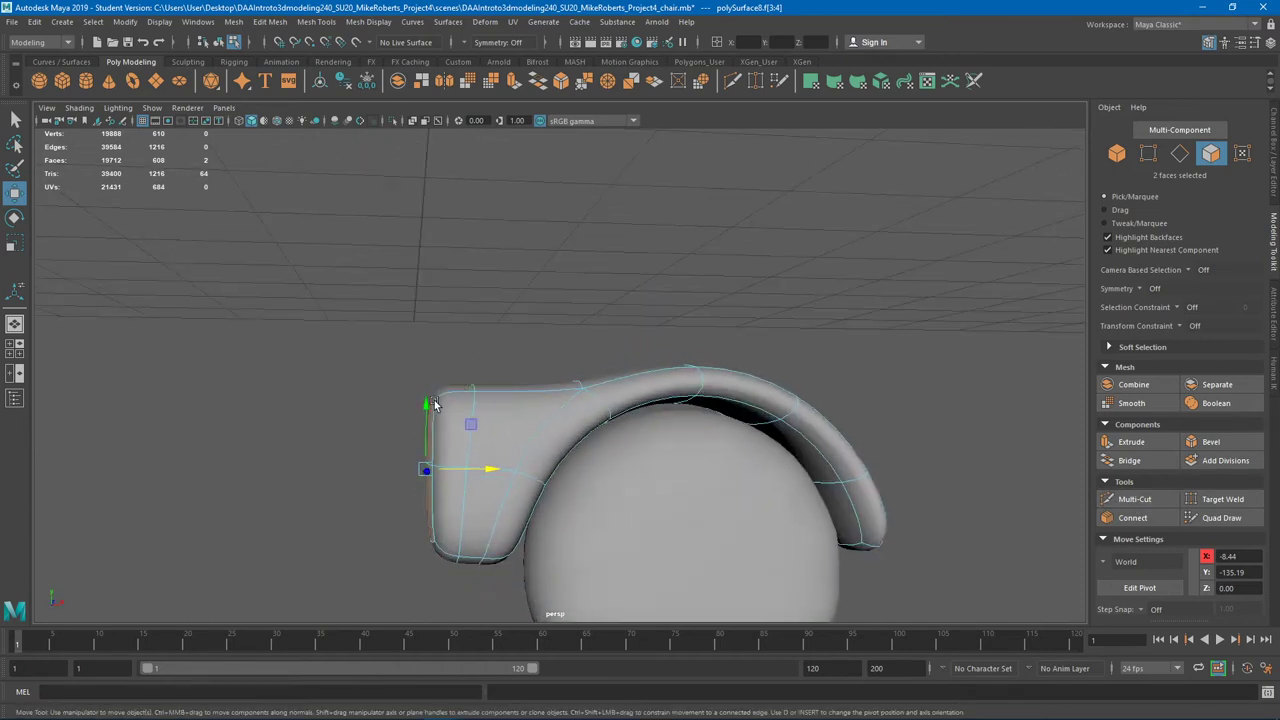
left_click_drag(424, 487, 509, 487, "alt")
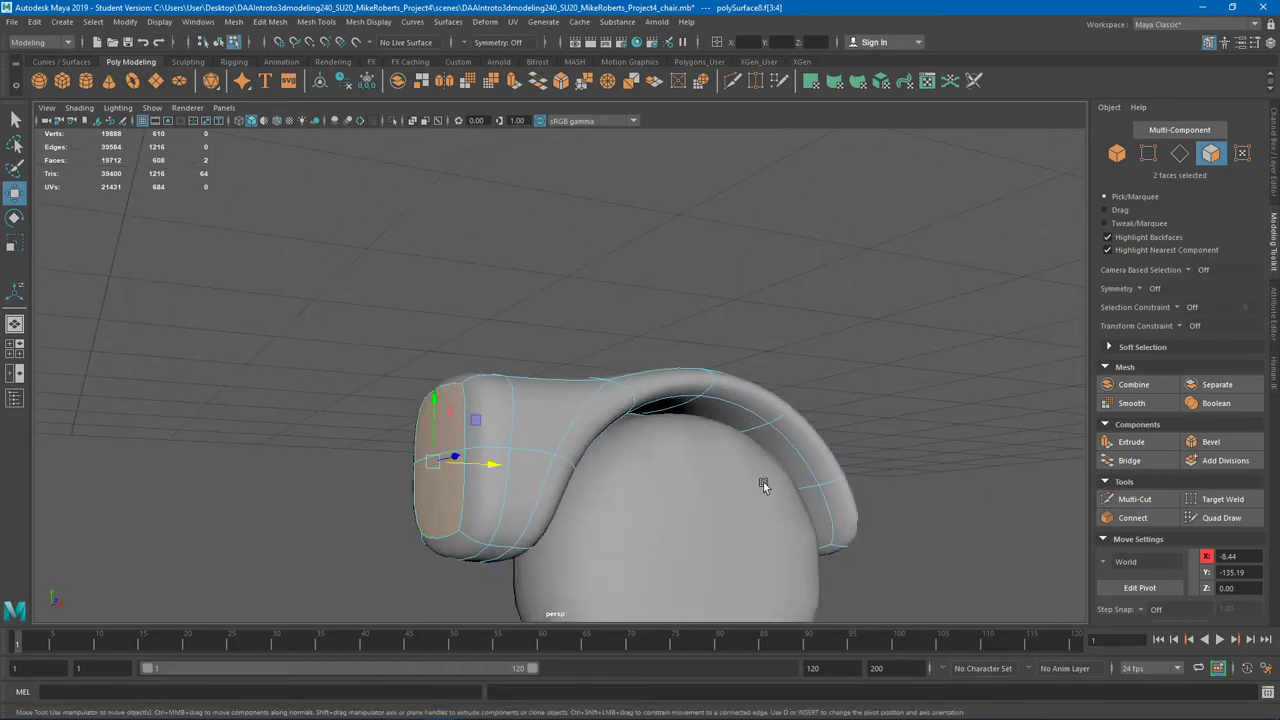
right_click_drag(458, 345, 457, 297)
left_click(433, 490)
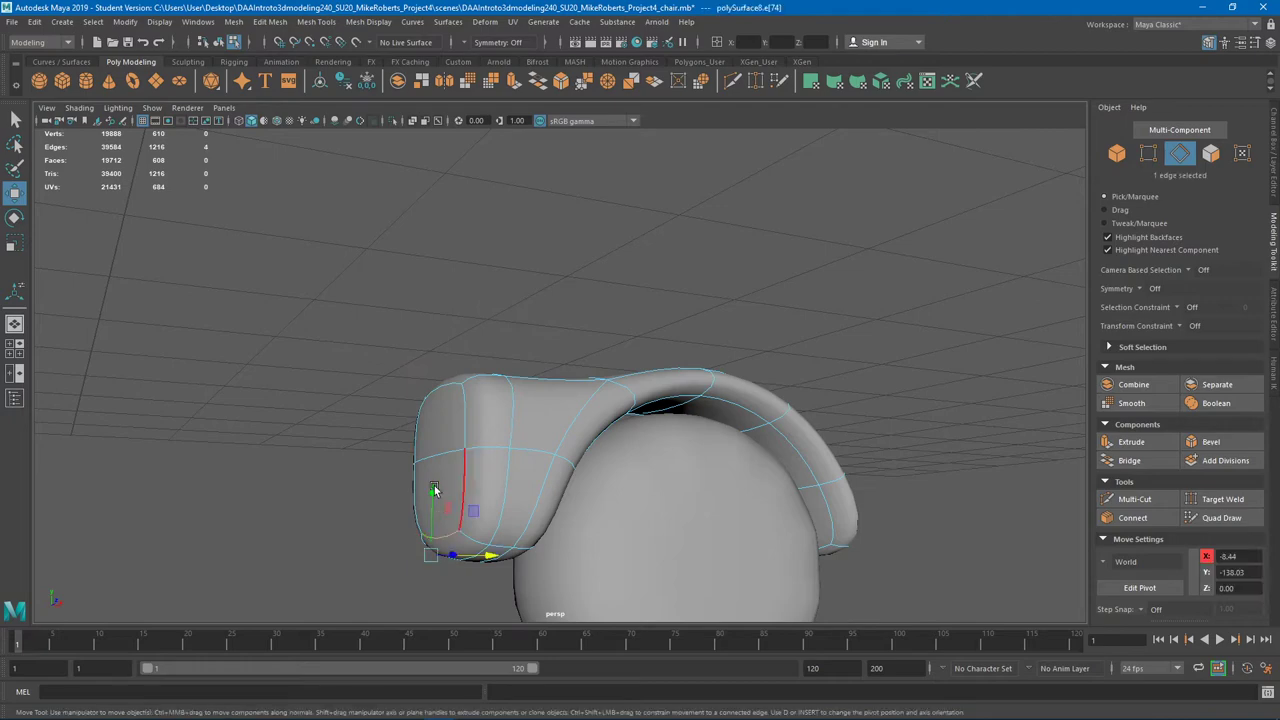
left_click_drag(429, 489, 515, 507)
left_click_drag(474, 450, 591, 499, "alt")
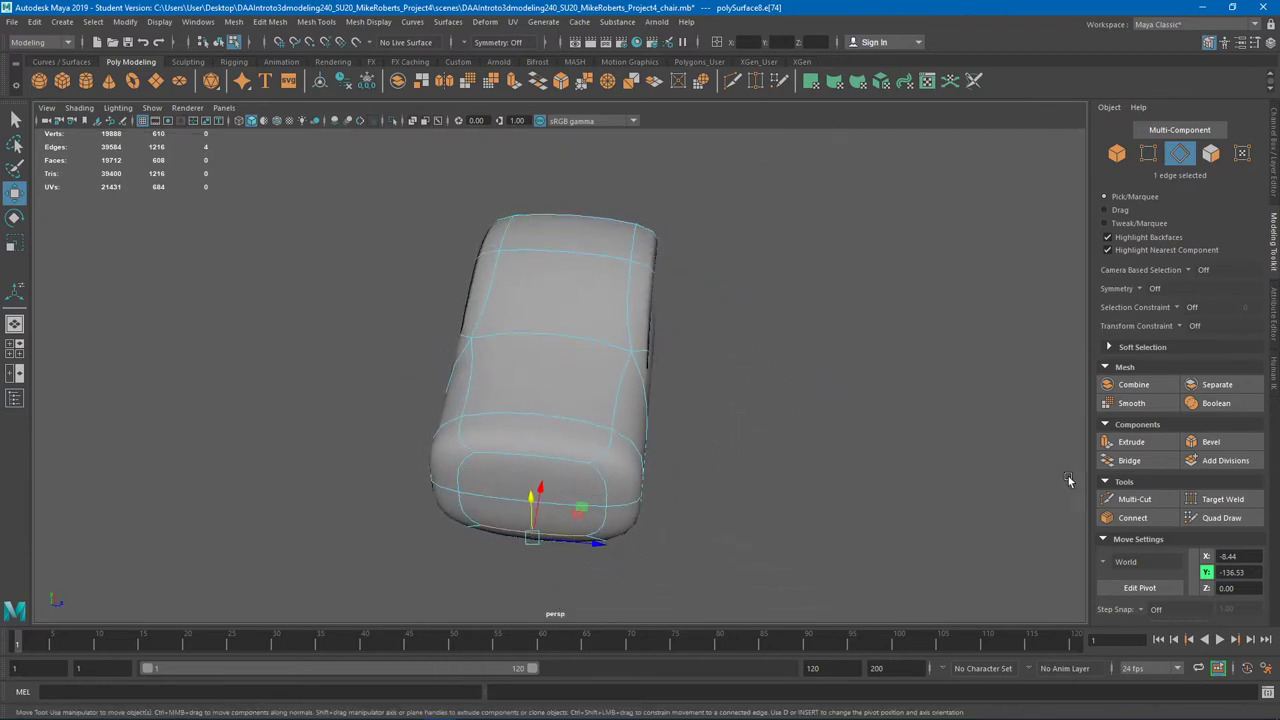
Cut a lengthwise edge loop down the middle of the wheel cover with Multi-Cut, and check it from several sides
left_click(1138, 501)
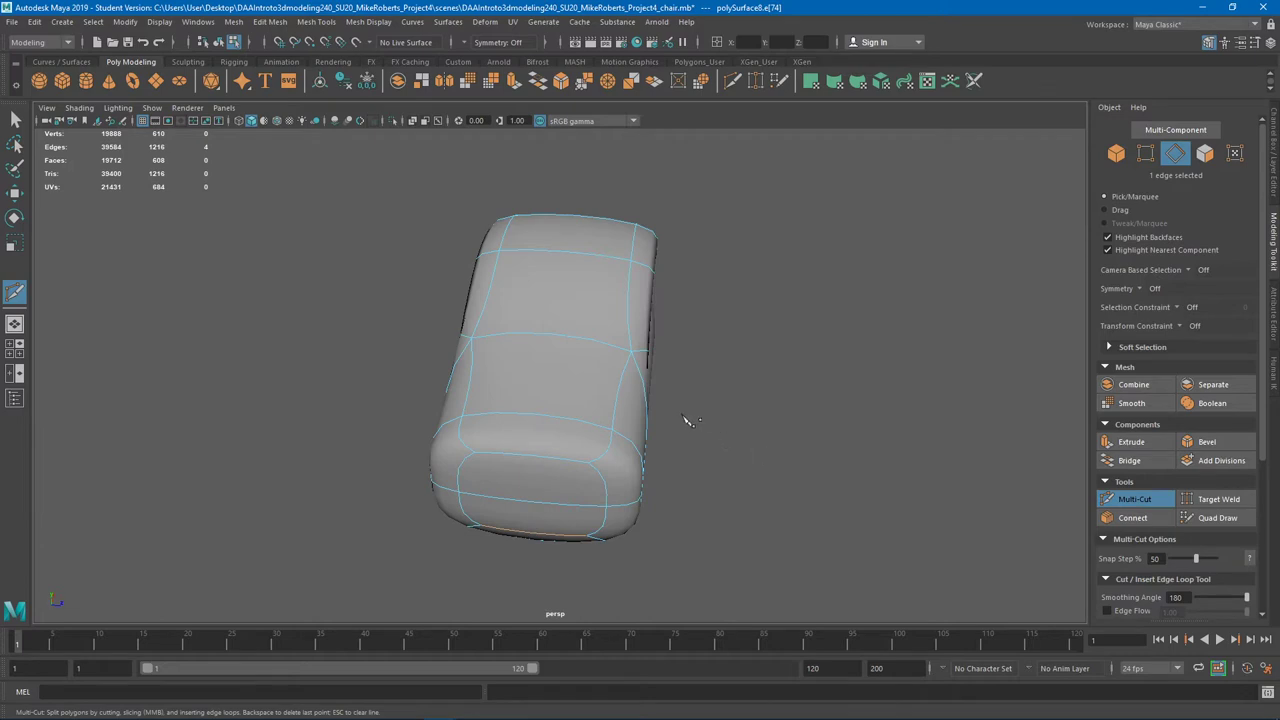
left_click_drag(594, 408, 586, 403, "alt")
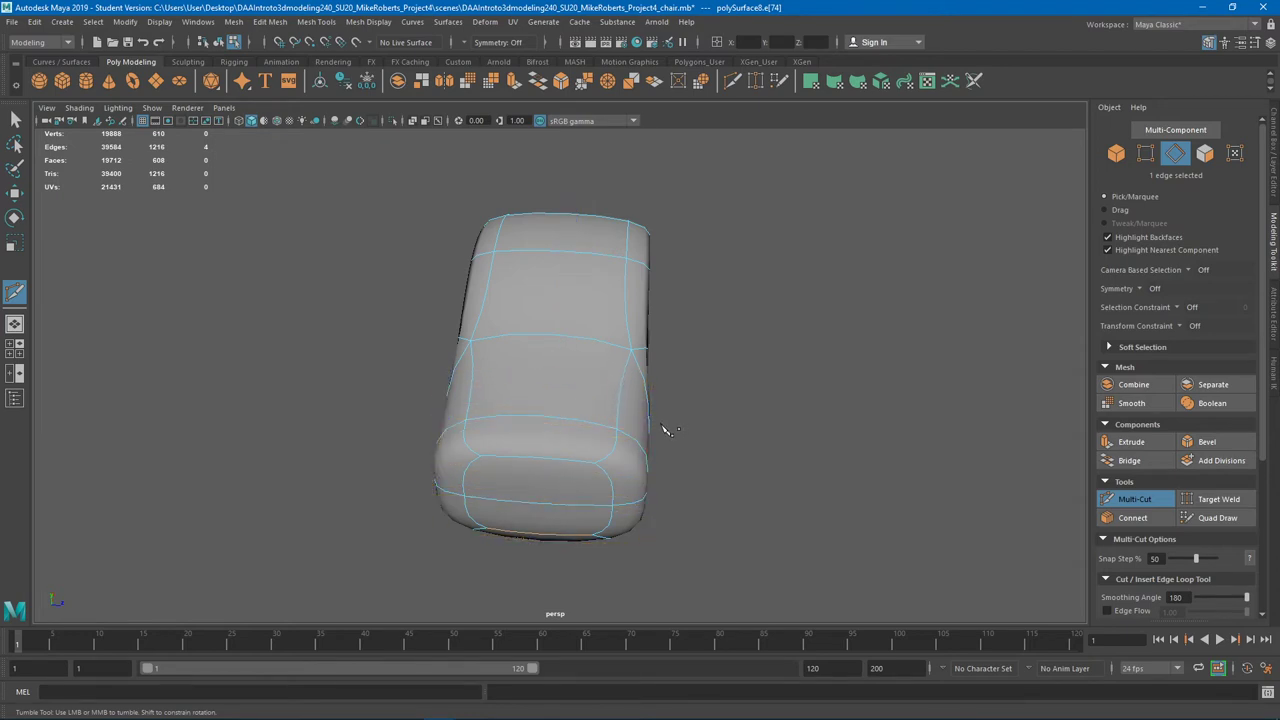
left_click_drag(663, 434, 552, 402, "alt")
left_click_drag(466, 429, 577, 347, "alt")
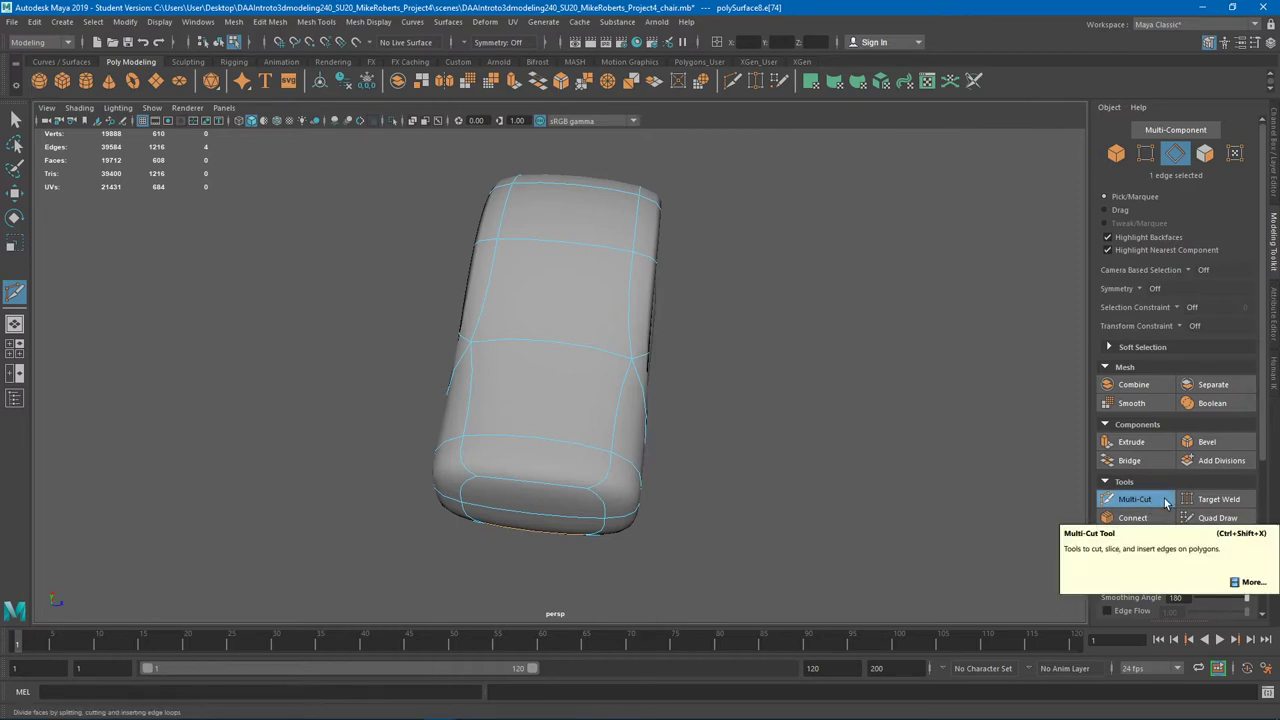
left_click_drag(518, 430, 586, 423, "alt")
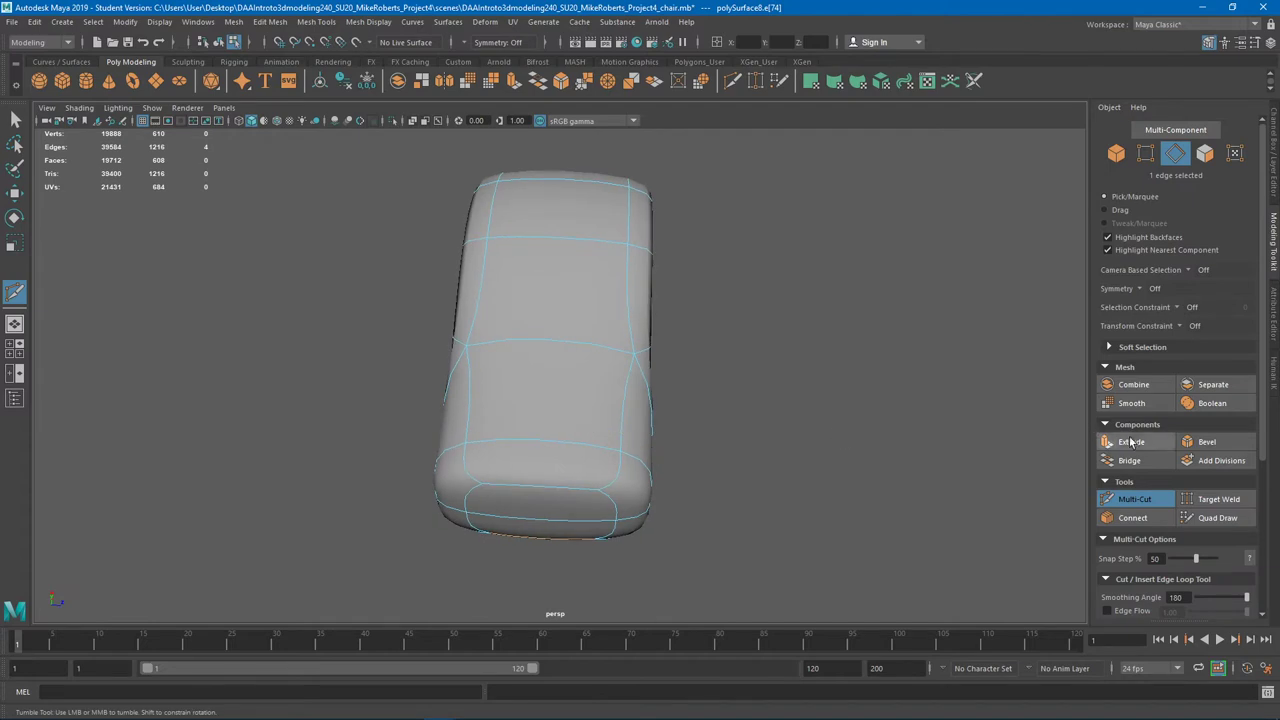
left_click(580, 444, "ctrl")
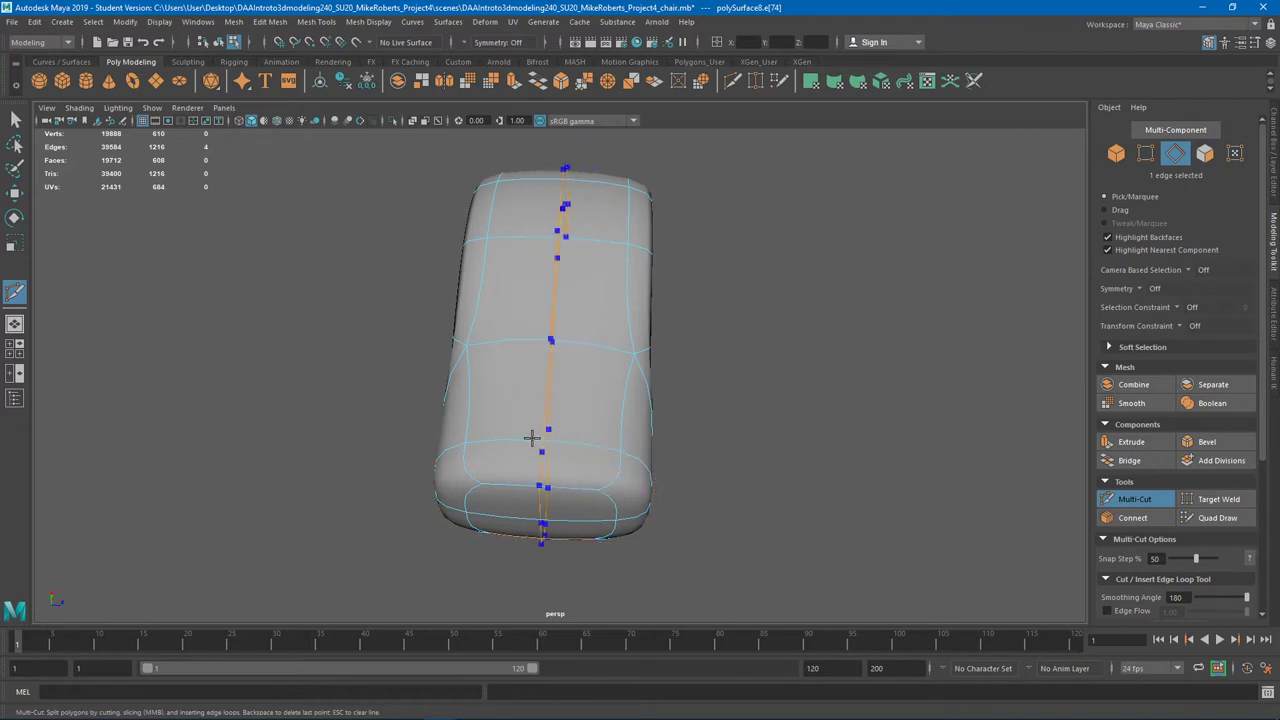
left_click(533, 435, "ctrl")
left_click_drag(618, 436, 437, 357, "alt")
left_click(403, 358)
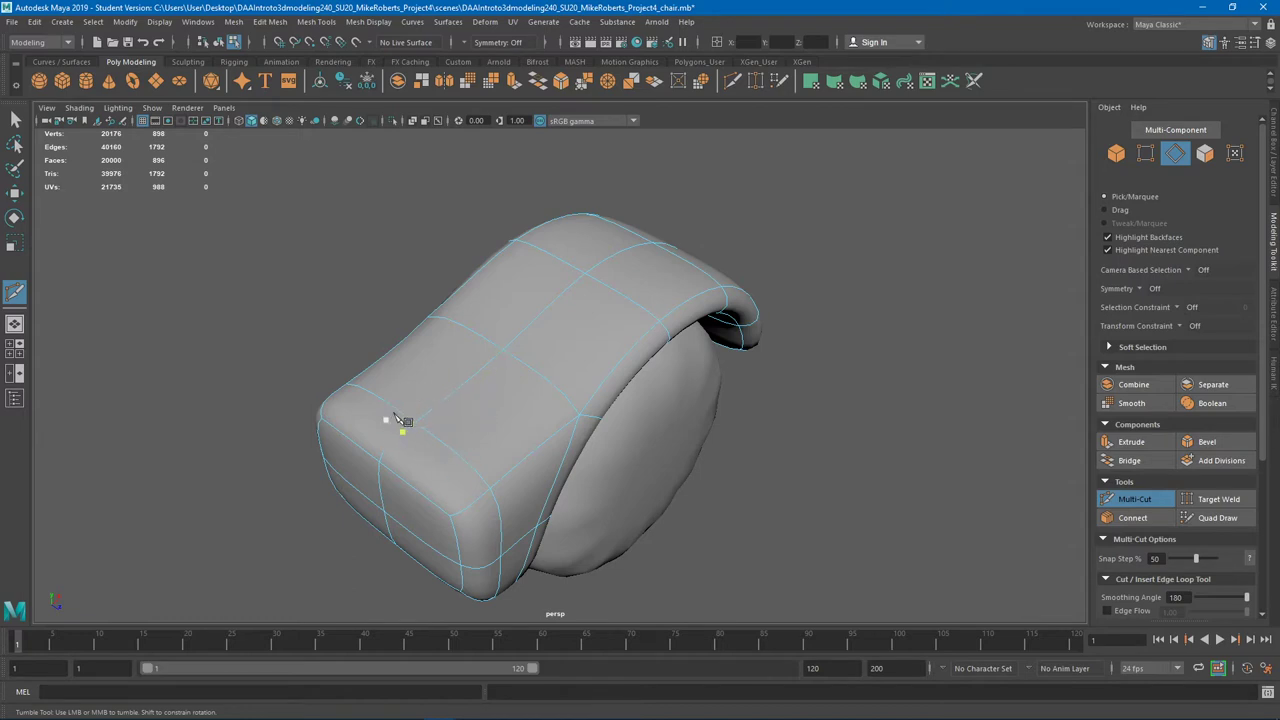
left_click_drag(400, 423, 395, 355, "alt")
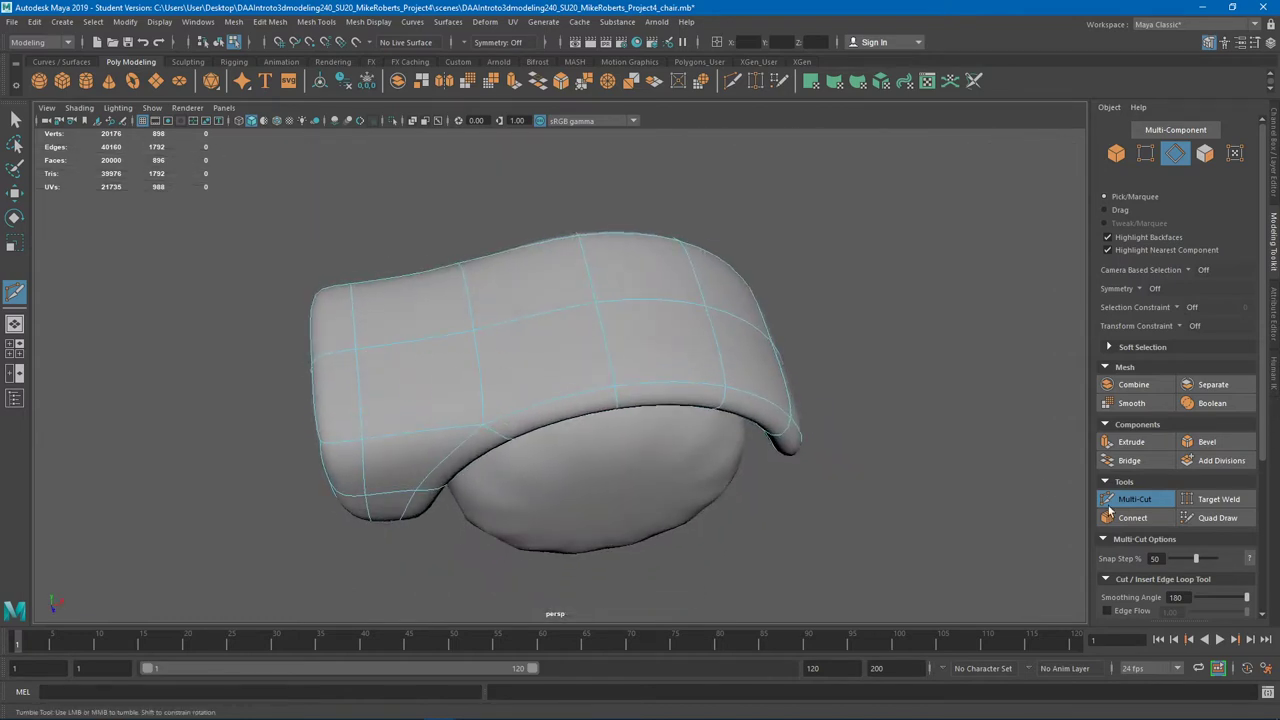
key("q")
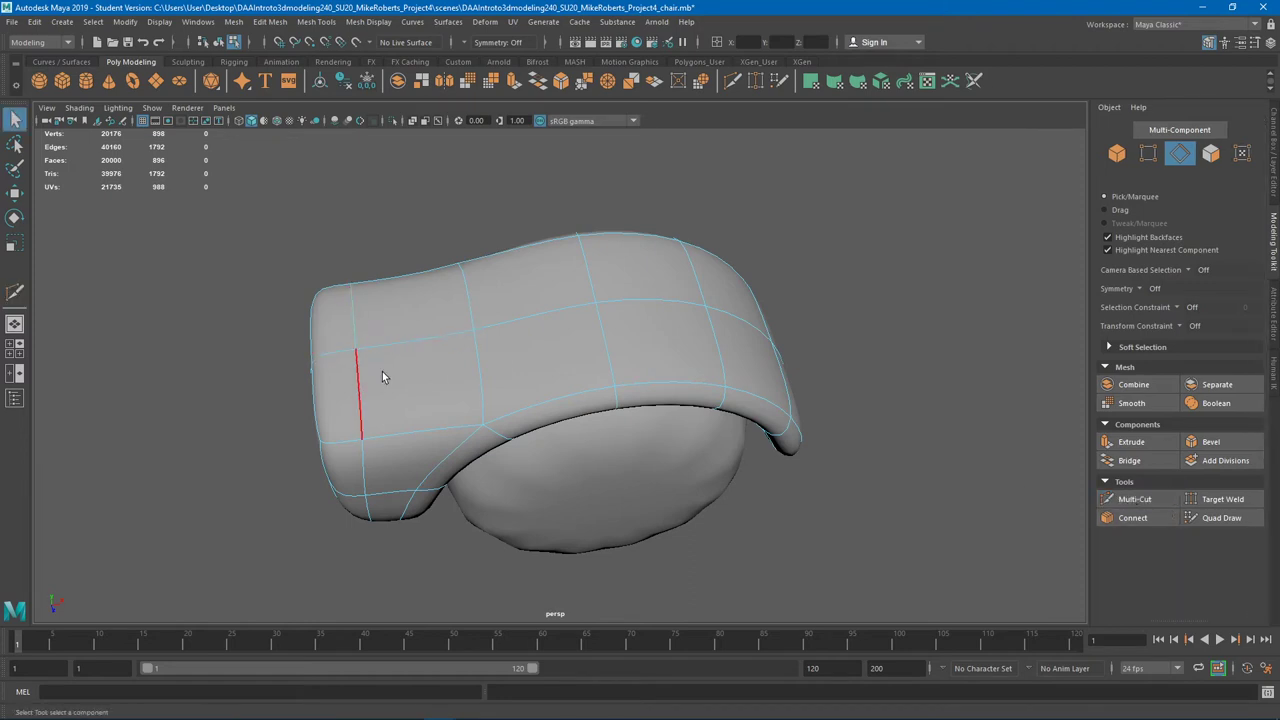
left_click_drag(382, 376, 416, 361, "alt")
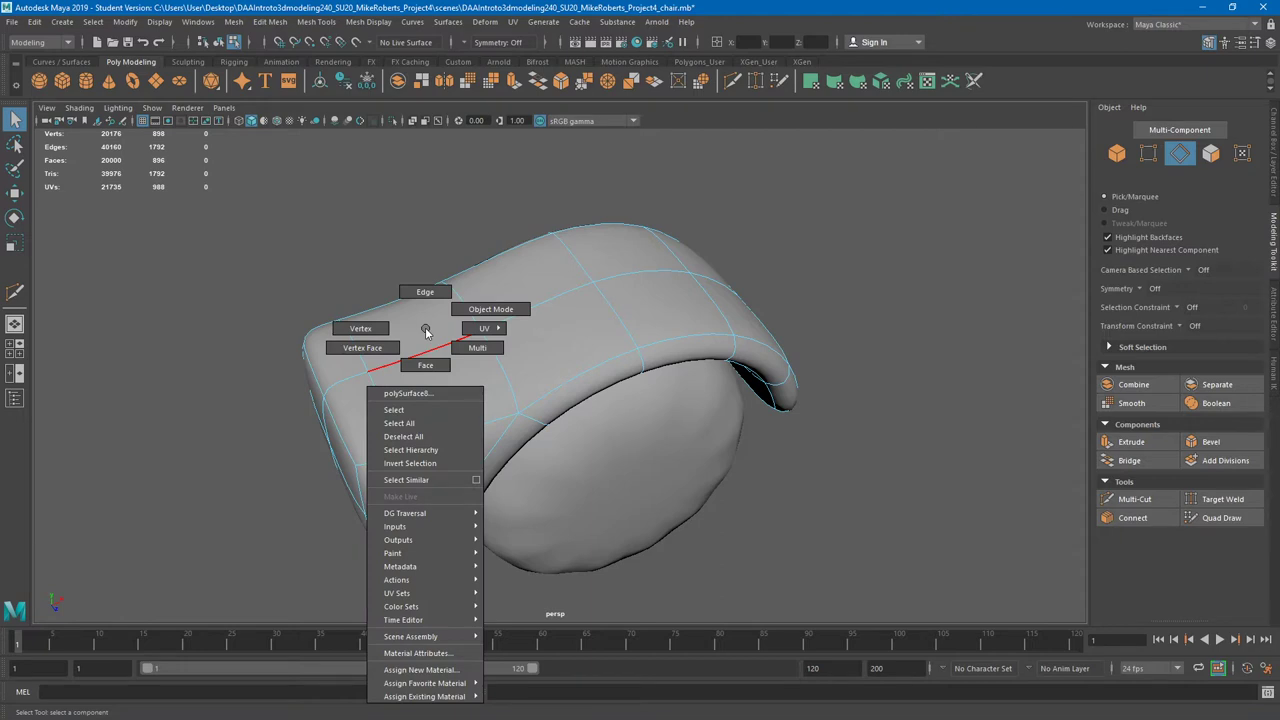
Select the four faces on top of the block end and move them along the world Y axis to about -131.92
right_click_drag(426, 329, 441, 352)
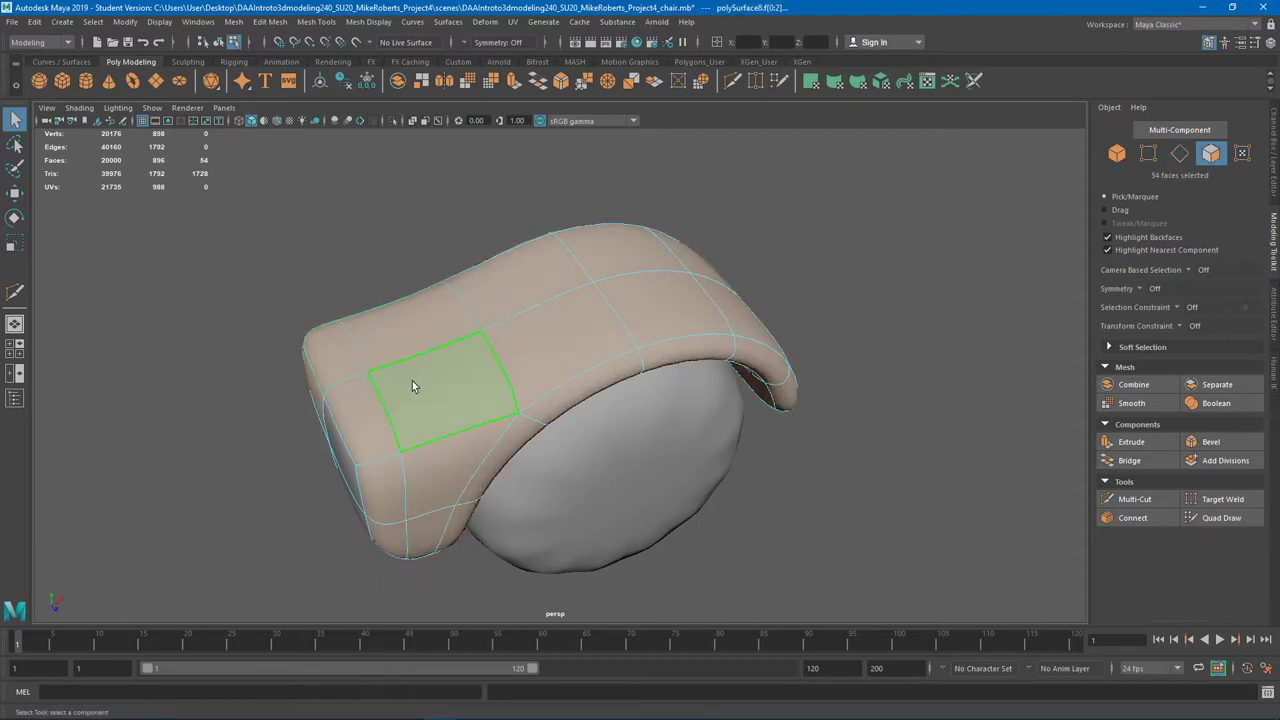
left_click(364, 210)
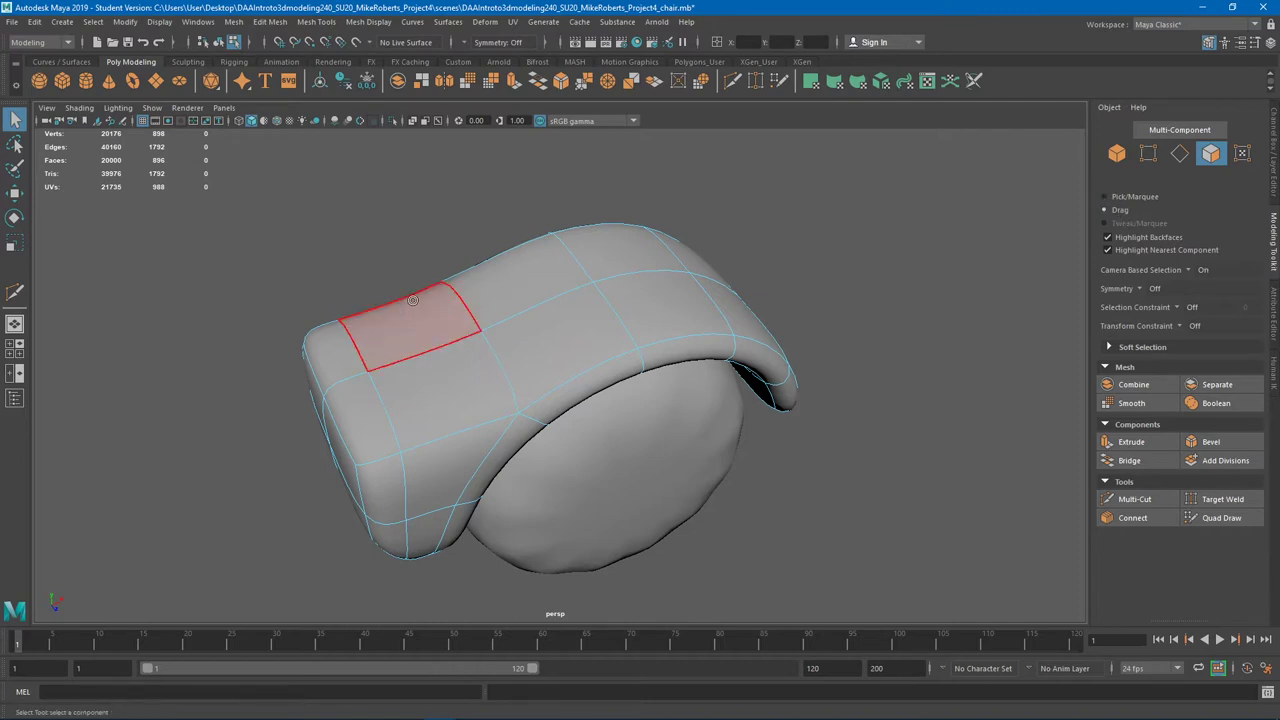
mouse_move(400, 333)
left_mouse_down()
mouse_move(352, 379)
mouse_move(393, 316)
left_mouse_up()
left_click_drag(419, 380, 417, 334, "alt")
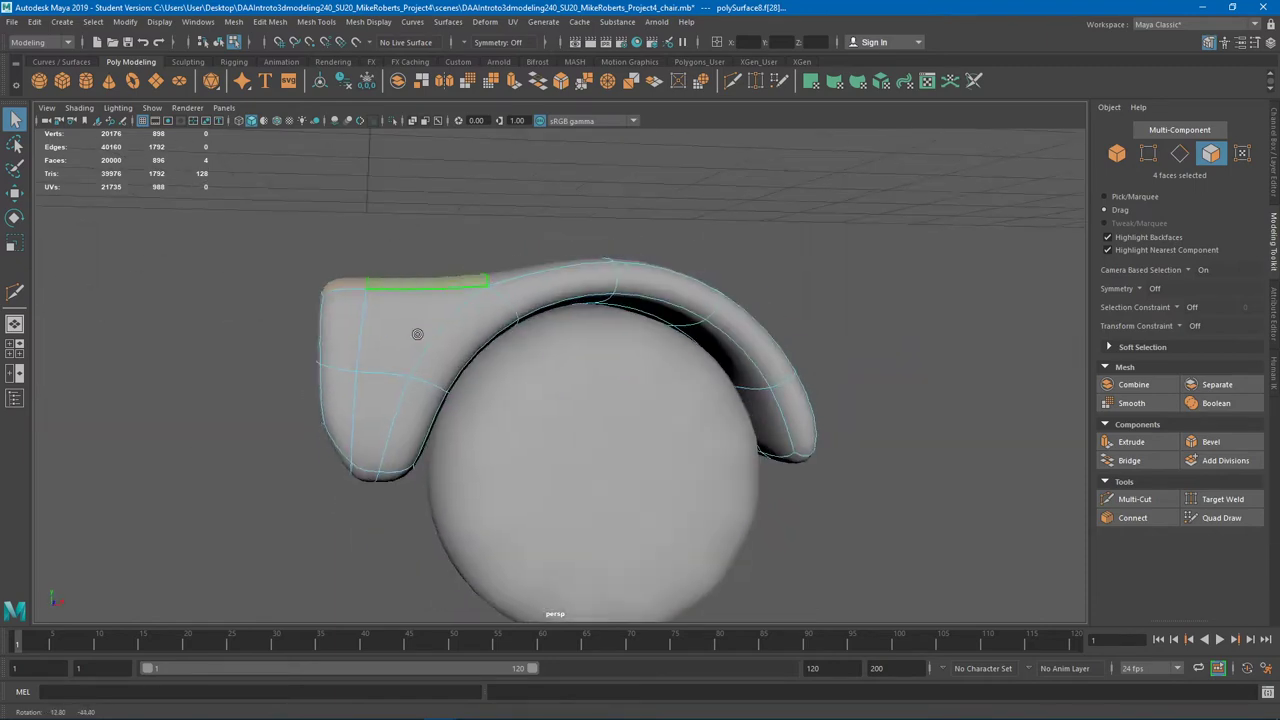
key("w")
left_click_drag(399, 222, 400, 205)
Extrude the block's four top faces in place and scale the new faces uniformly inward to form a smaller patch
middle_click_drag(585, 222, 565, 325, "alt")
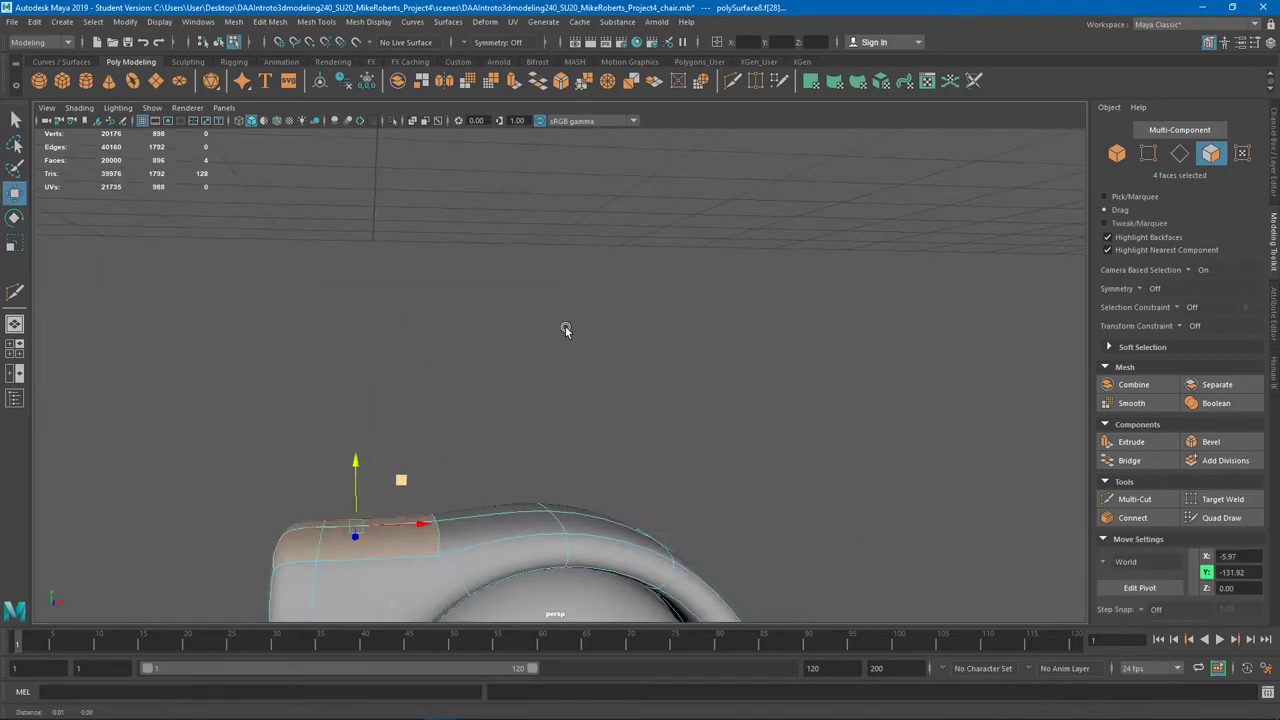
left_click_drag(565, 325, 662, 301, "alt")
scroll(700, 288, "down", 5)
left_click_drag(741, 276, 750, 249, "alt")
left_click_drag(600, 436, 723, 408, "alt")
key("f")
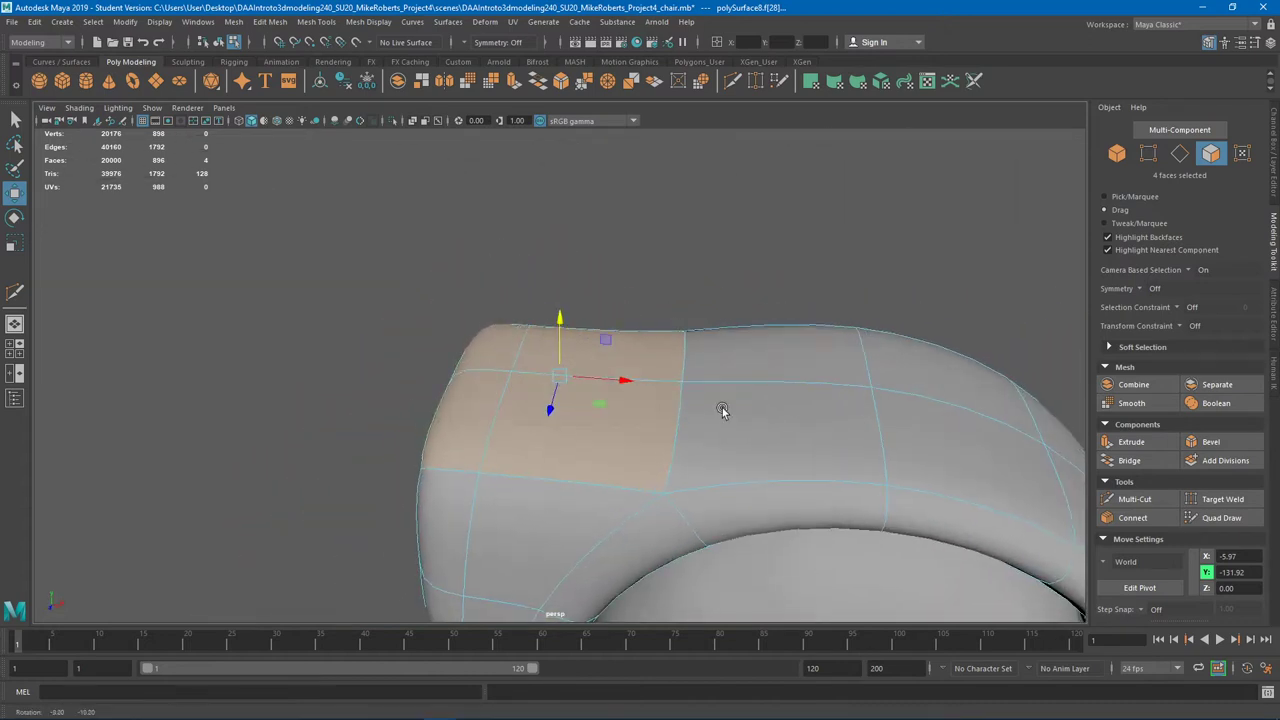
left_click_drag(660, 350, 491, 320, "alt")
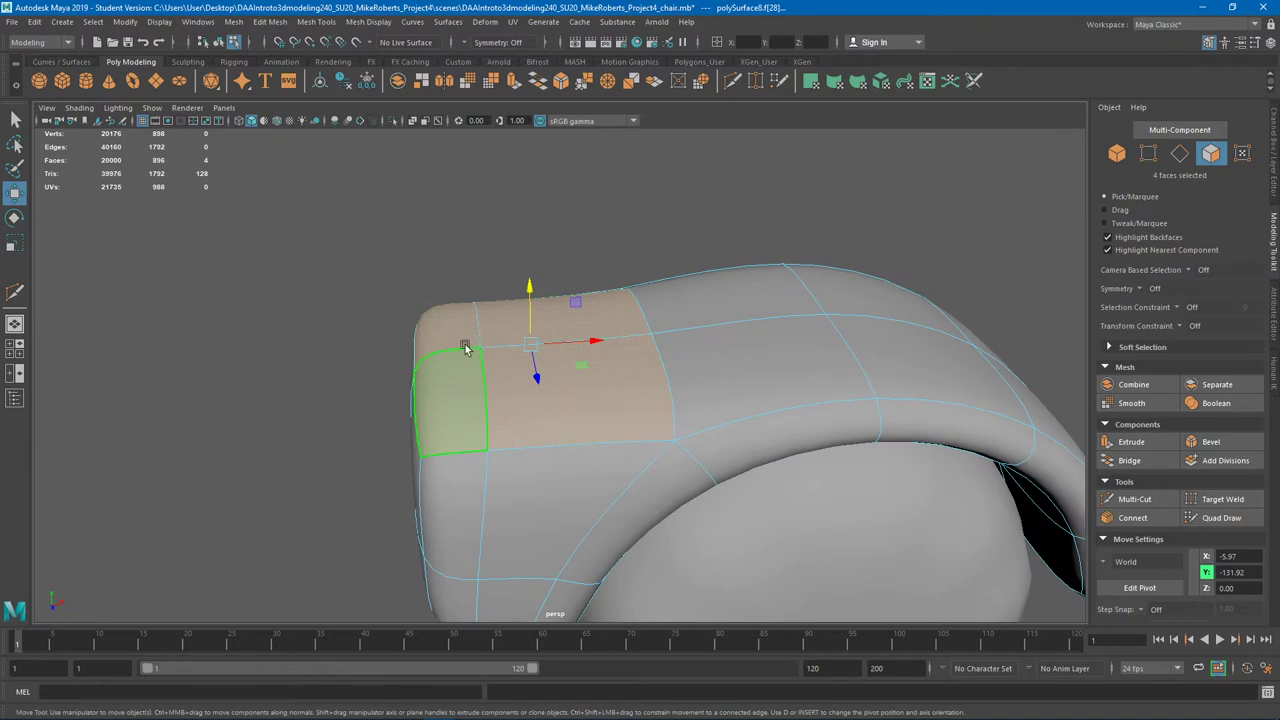
left_click(1131, 441)
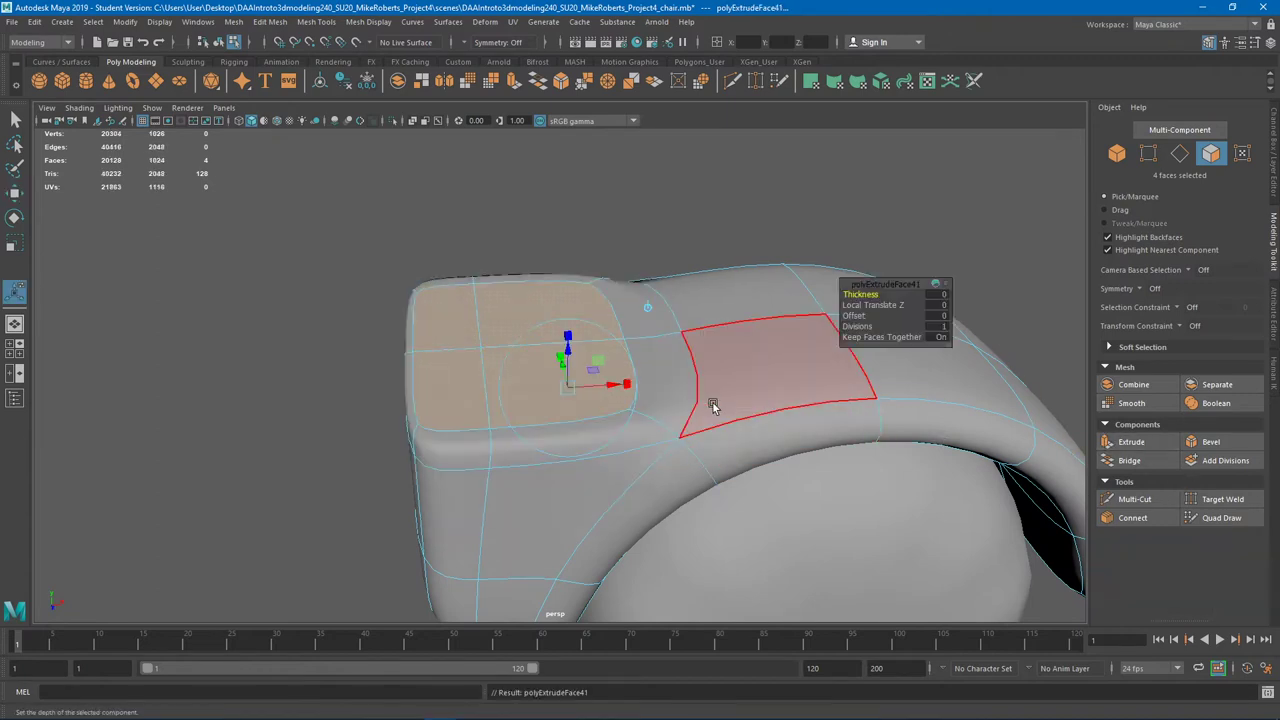
left_click_drag(714, 400, 729, 426, "alt")
key("r")
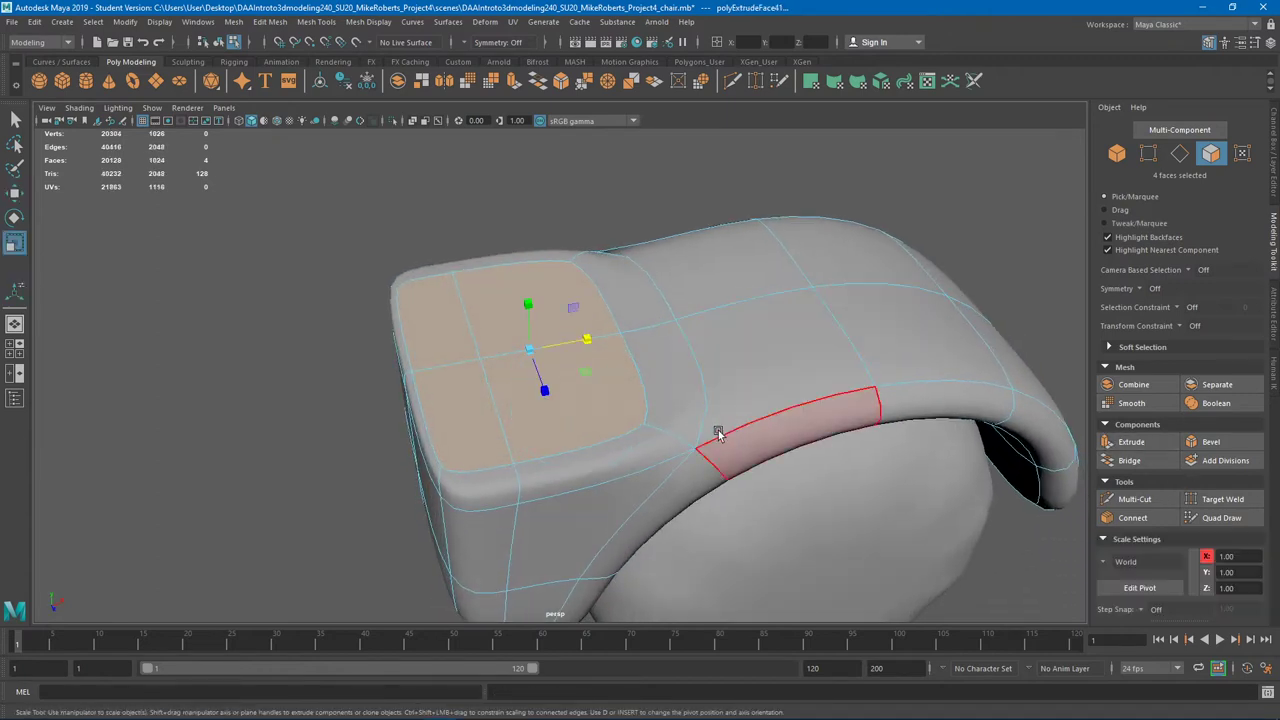
left_click_drag(530, 352, 462, 365)
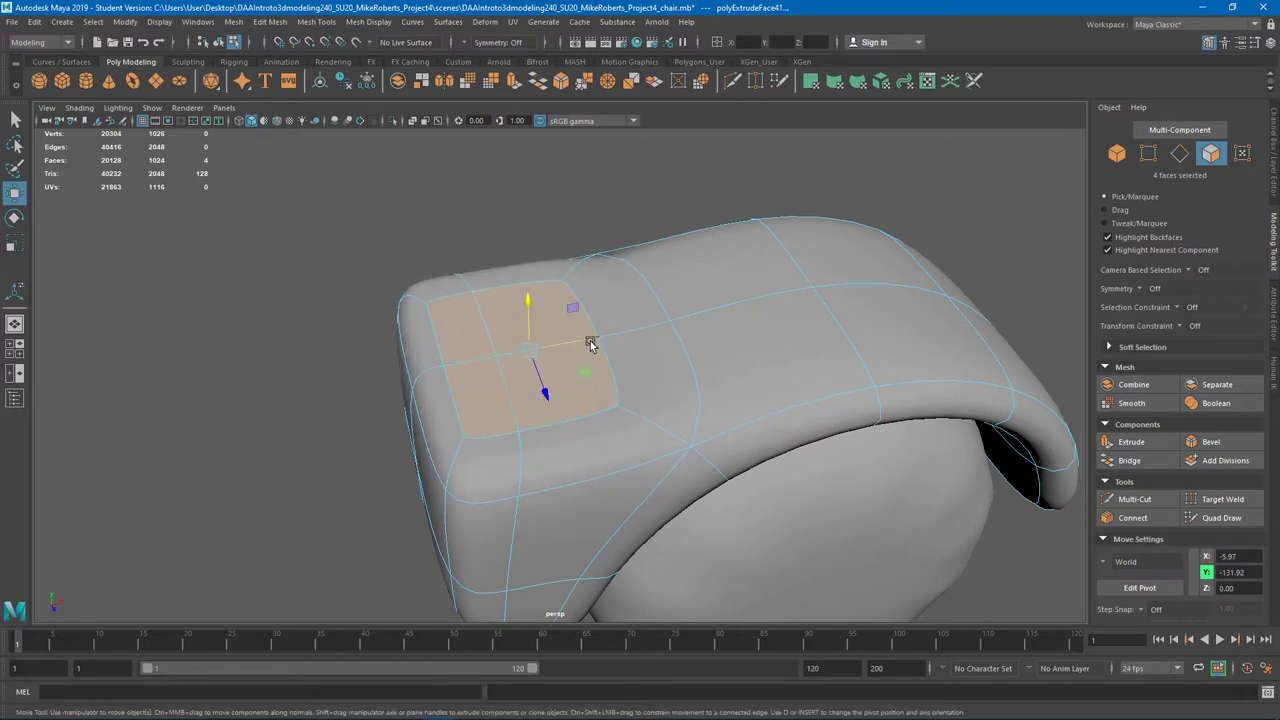
Shift the inset patch along world X toward the arch, and move the two faces beside it to about -2.94
key("w")
left_click_drag(592, 341, 634, 337)
left_click_drag(728, 366, 679, 342, "alt")
left_click(679, 340)
left_click(670, 390, "shift")
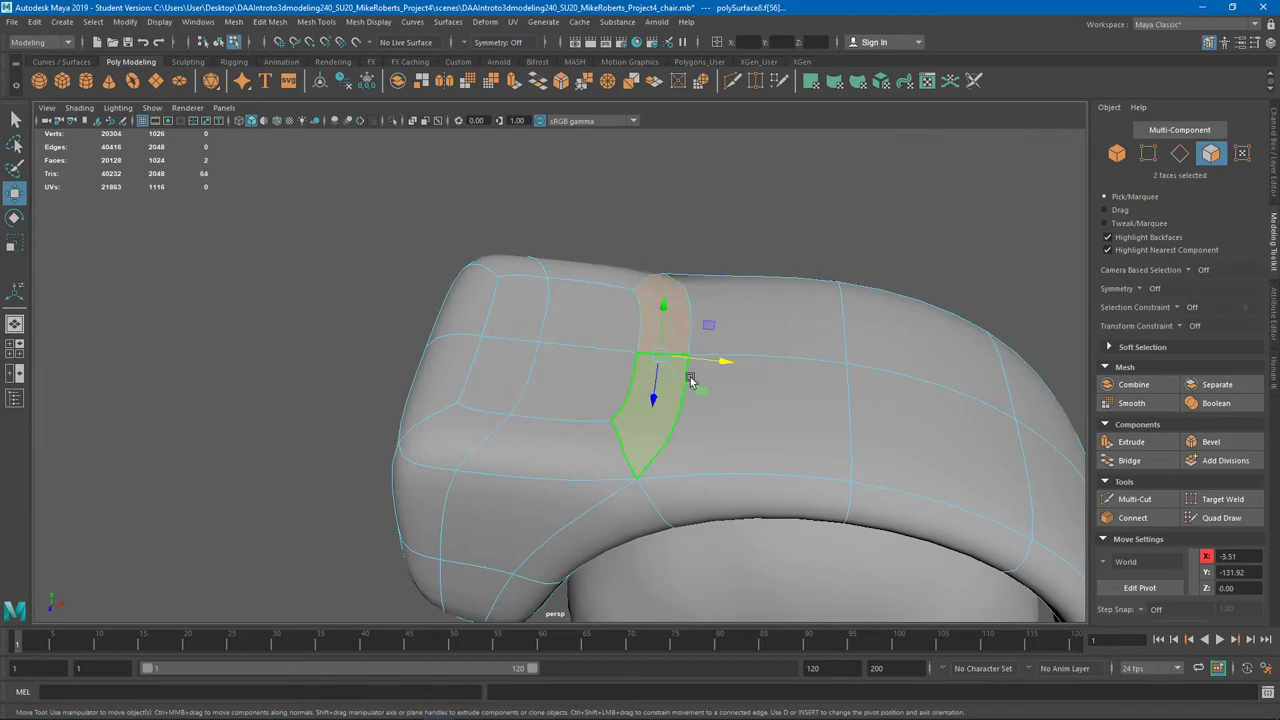
left_click_drag(753, 367, 730, 425, "alt")
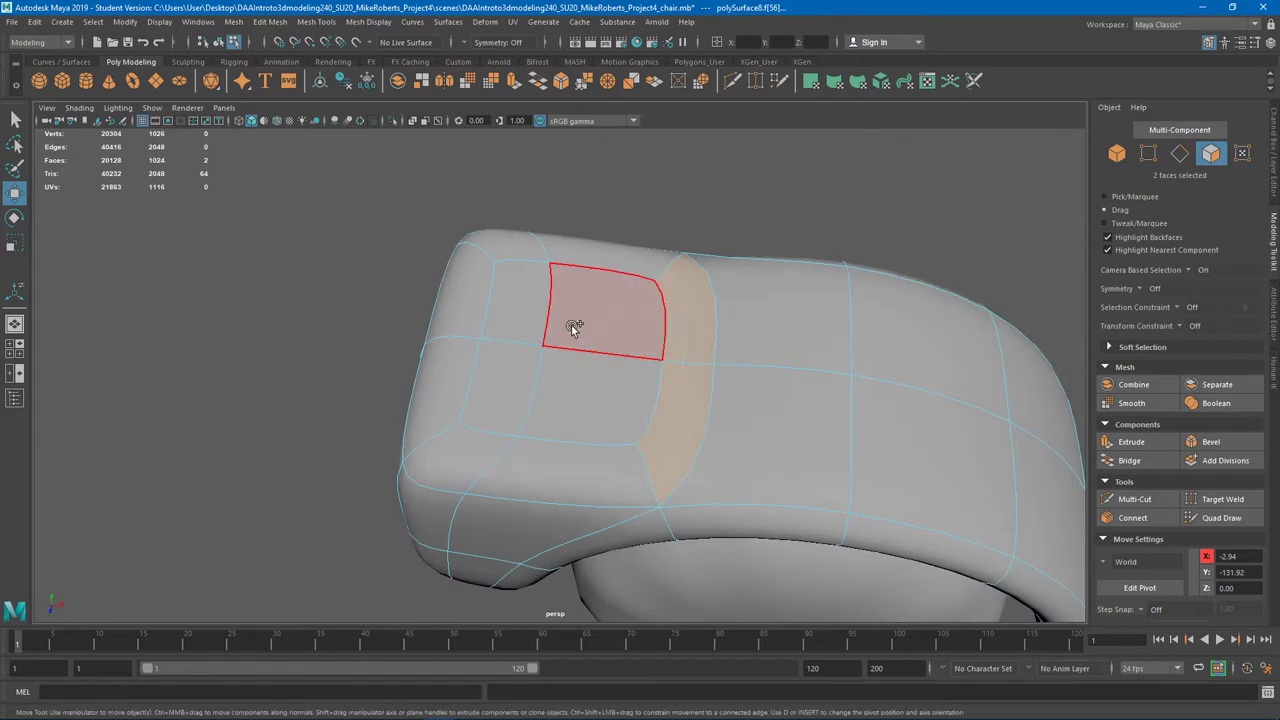
Reselect only the four inset faces on top of the block and scale them up slightly in all directions
mouse_move(571, 325)
left_mouse_down("shift")
mouse_move(589, 380)
mouse_move(532, 318)
left_mouse_up("shift")
left_click_drag(600, 392, 655, 357, "alt")
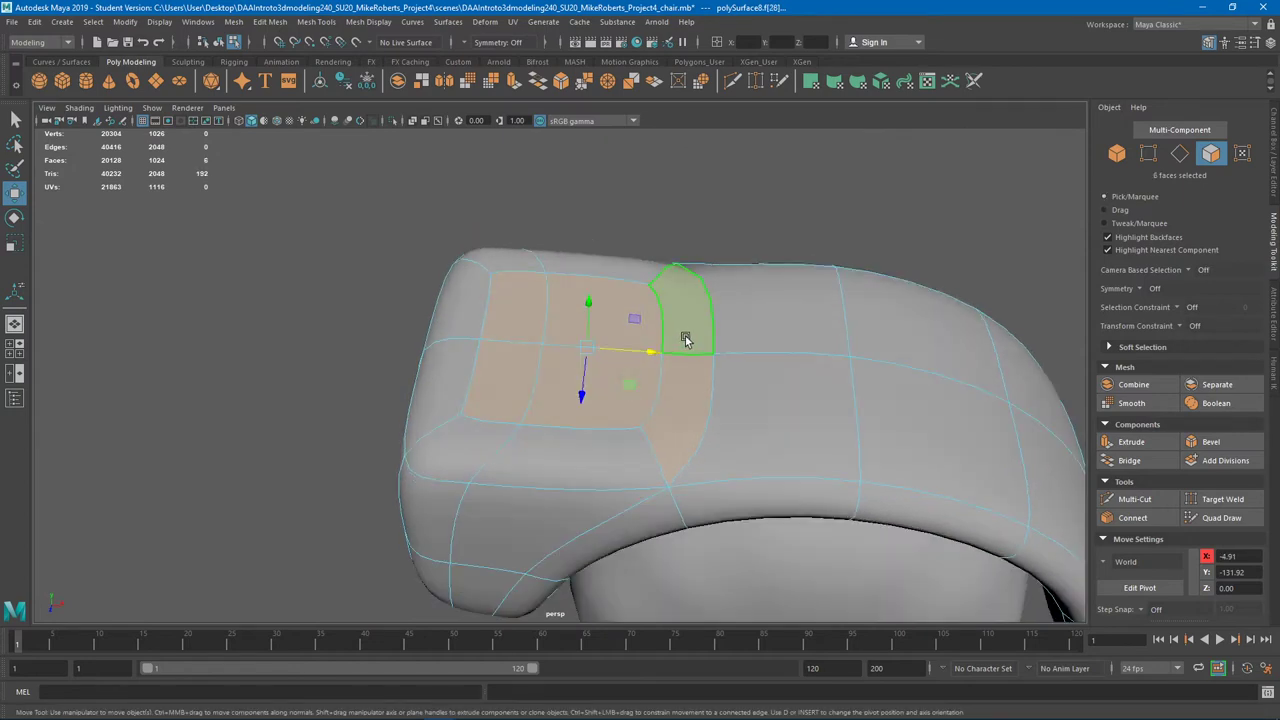
left_click(686, 340, "ctrl")
left_click(681, 390, "ctrl")
left_click_drag(757, 409, 727, 396, "alt")
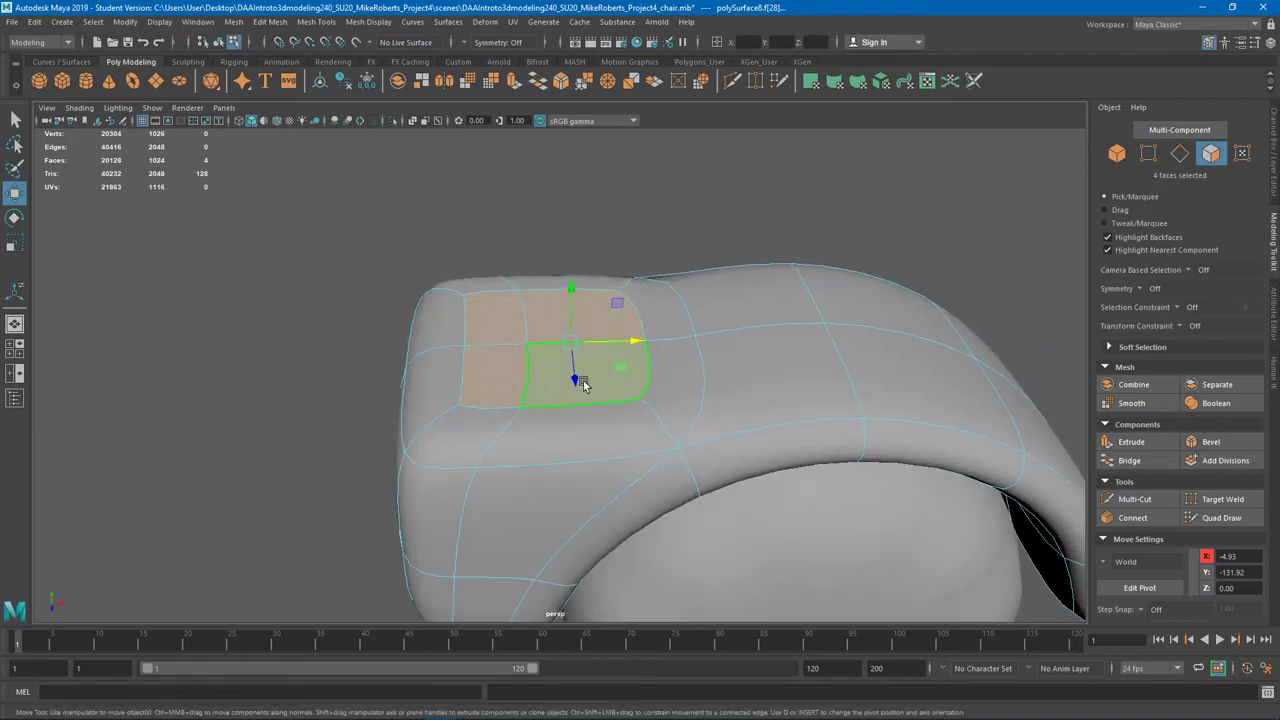
left_click_drag(583, 385, 741, 182, "alt")
left_click_drag(784, 258, 563, 406, "alt")
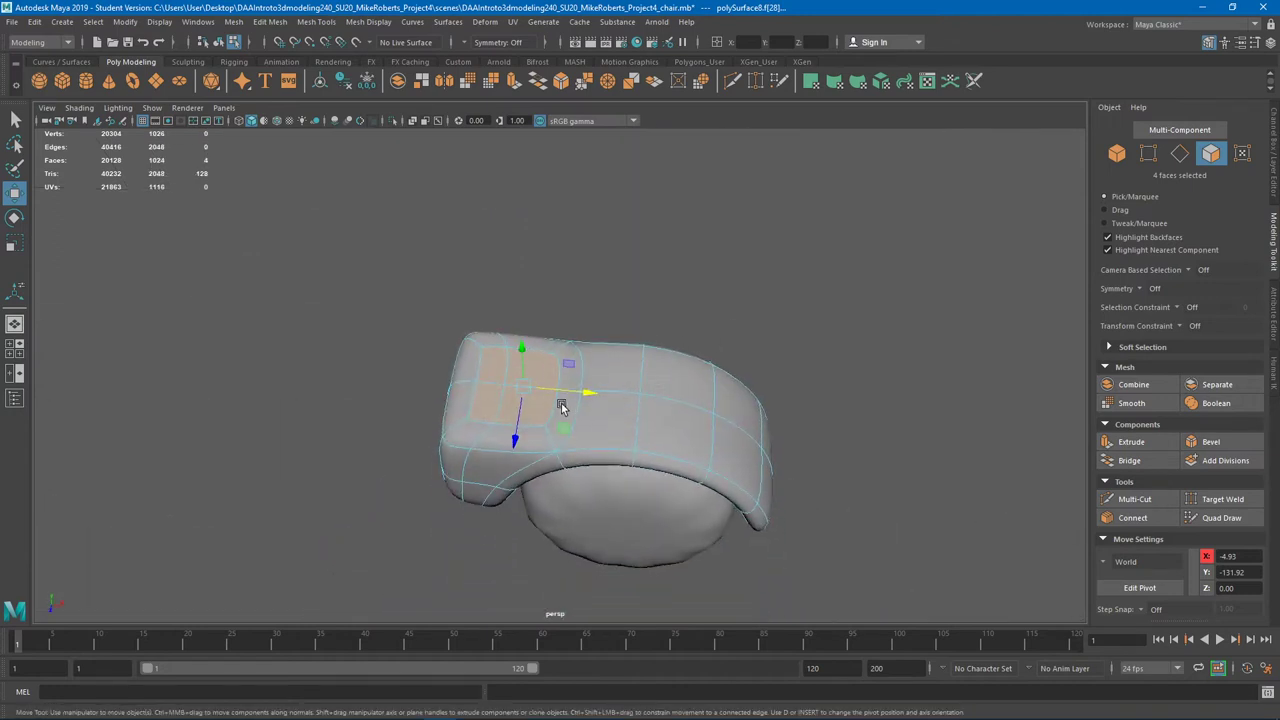
right_click_drag(563, 406, 626, 424, "alt")
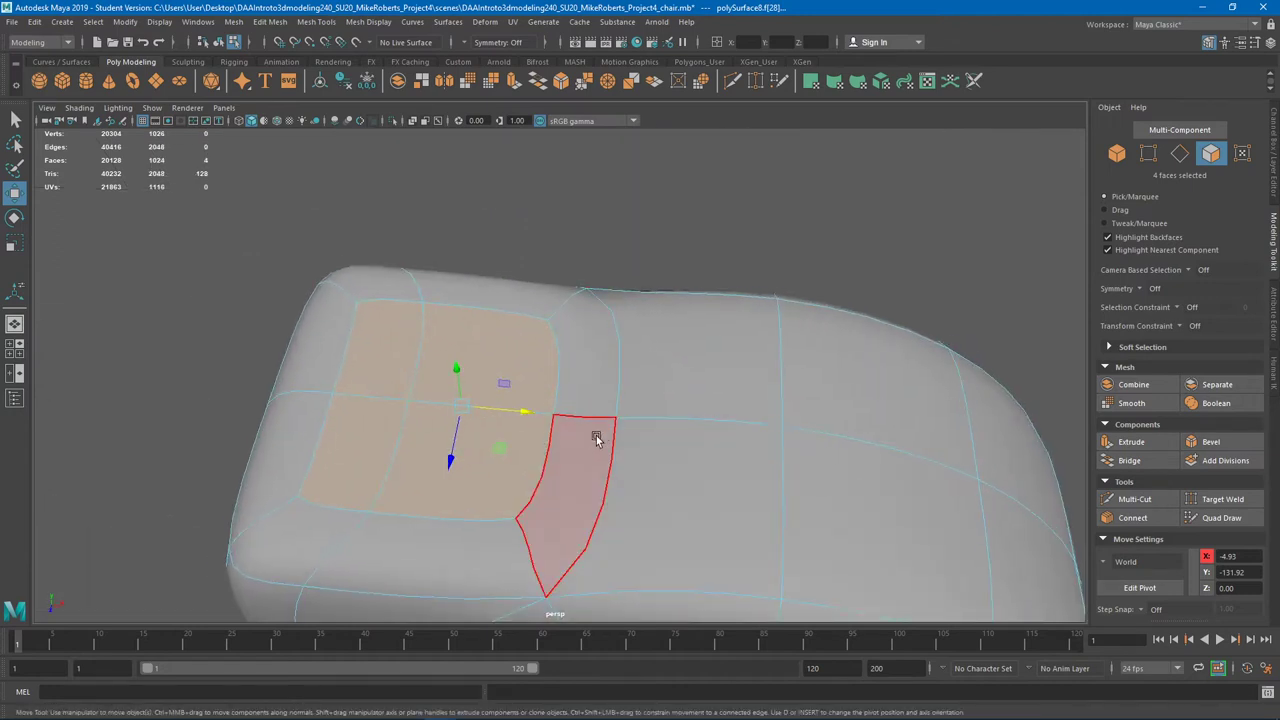
key("r")
middle_click_drag(463, 414, 493, 413)
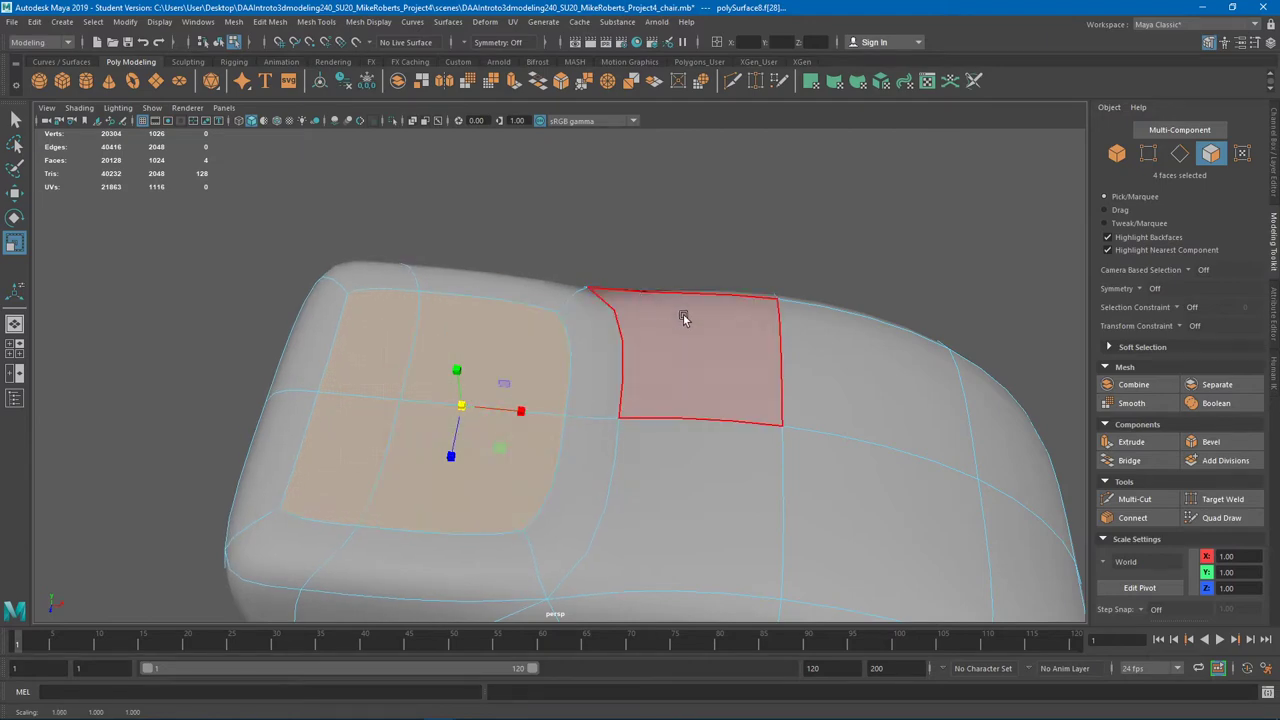
Delete the four inset top faces and circularize the border edge loop of the resulting hole
key("Delete")
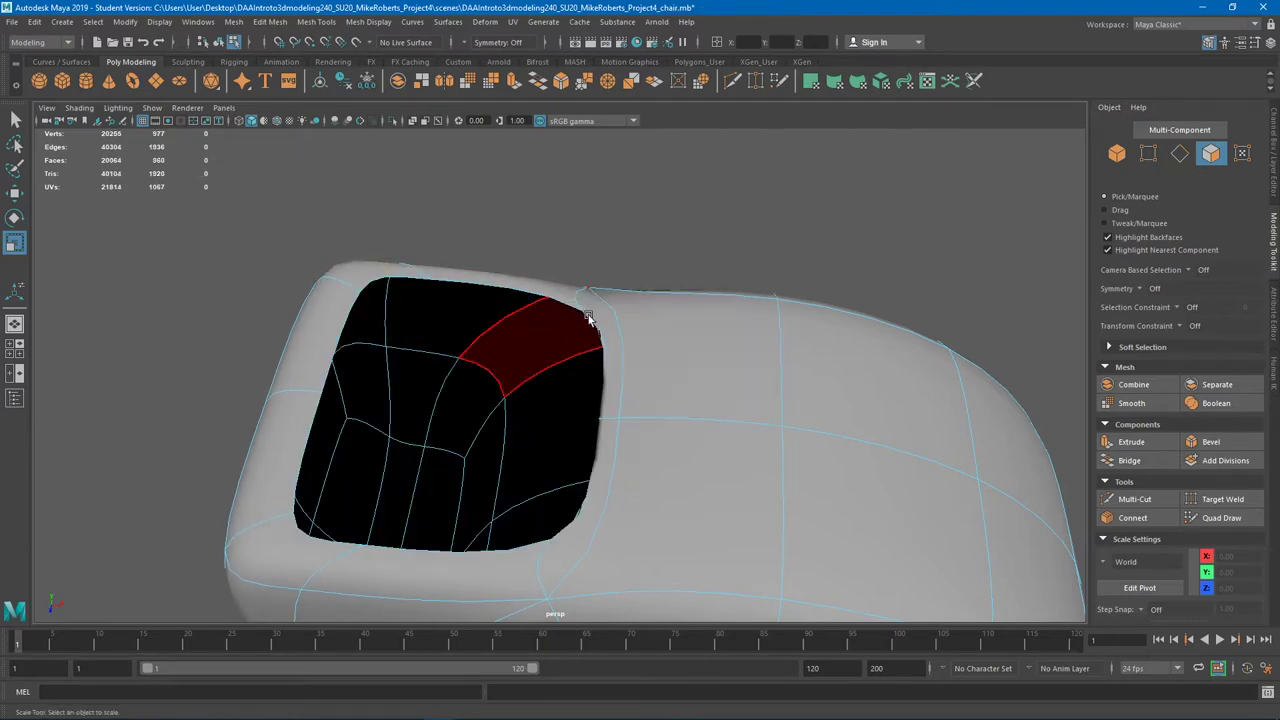
mouse_move(588, 318)
left_mouse_down("alt")
mouse_move(586, 351)
mouse_move(586, 323)
left_mouse_up("alt")
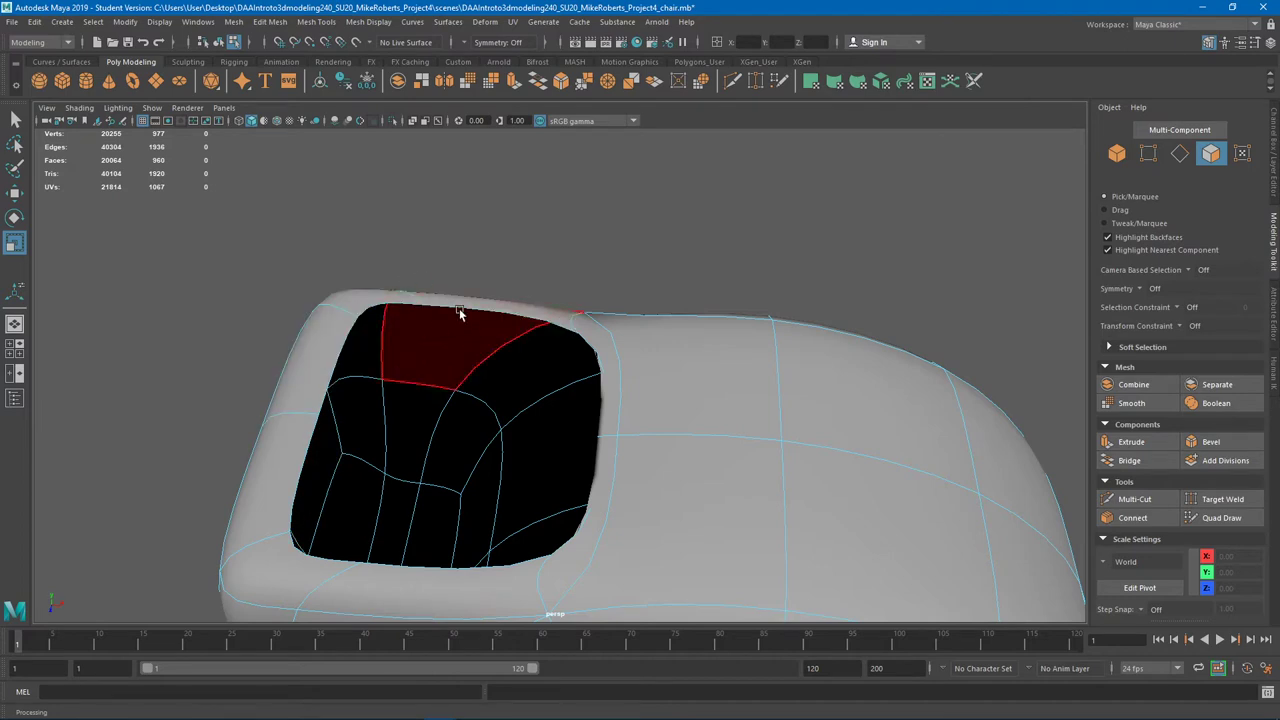
right_click_drag(461, 307, 463, 280)
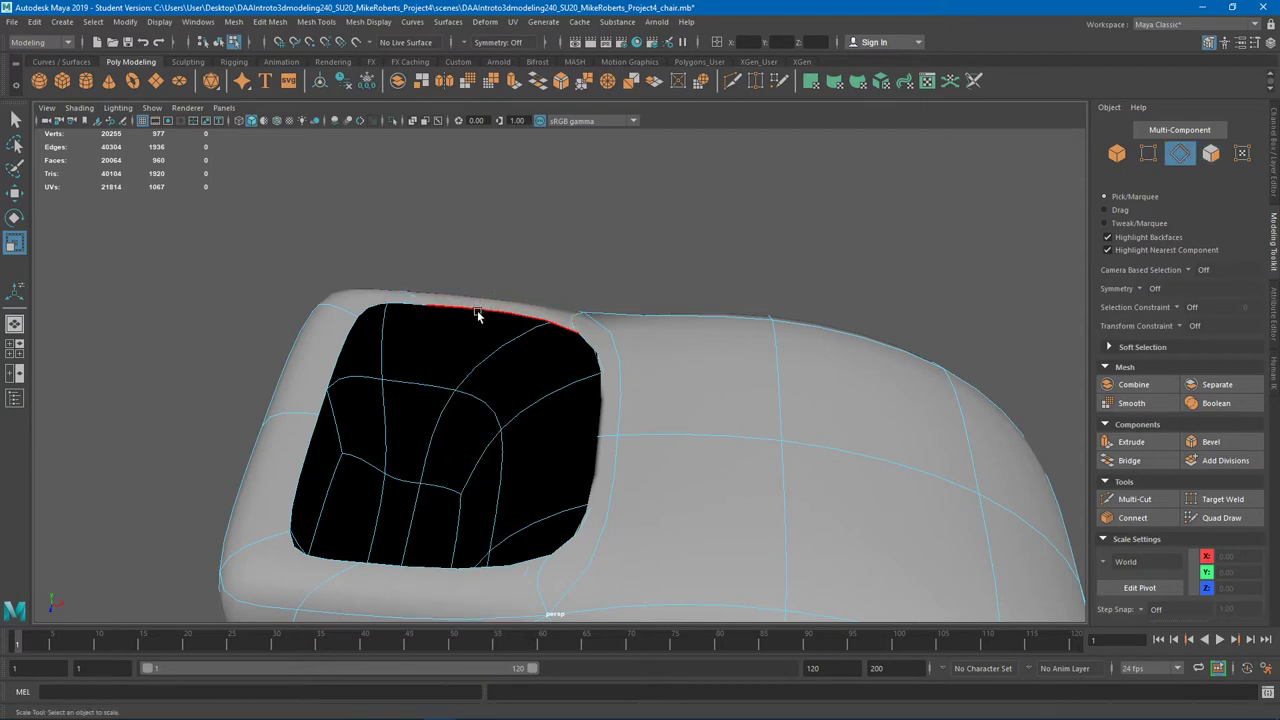
double_click(480, 313)
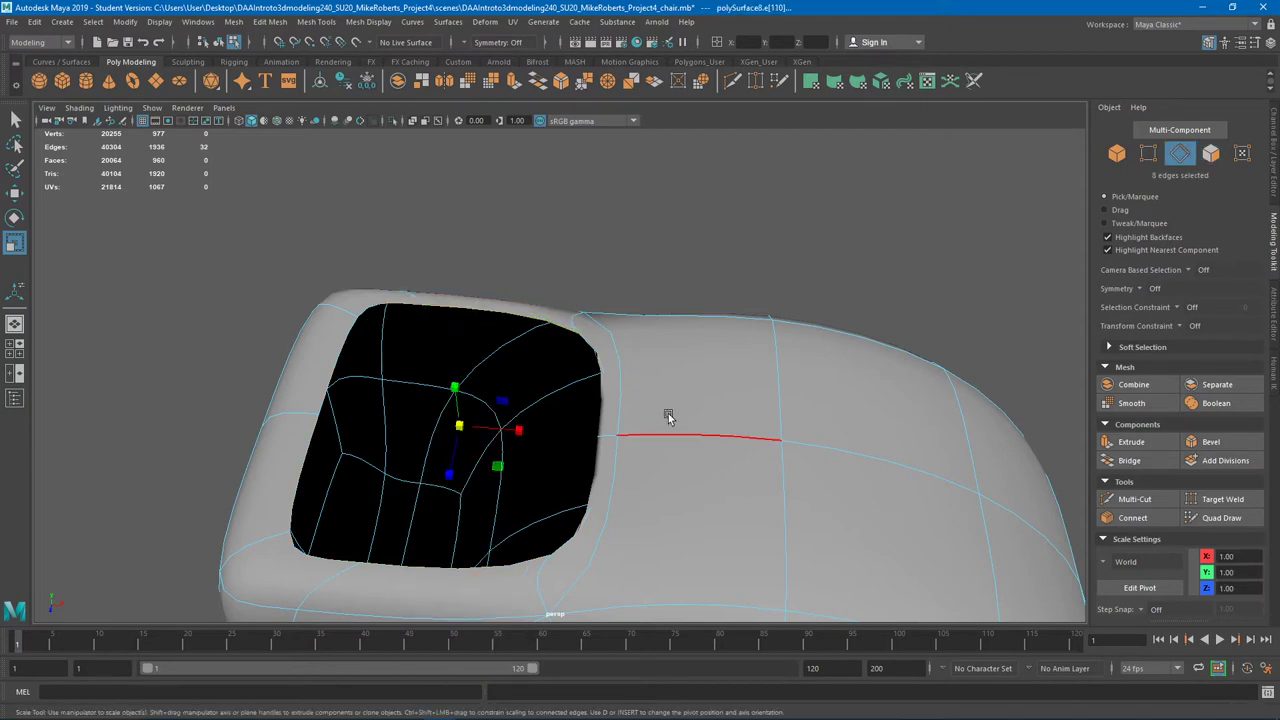
left_click(274, 22)
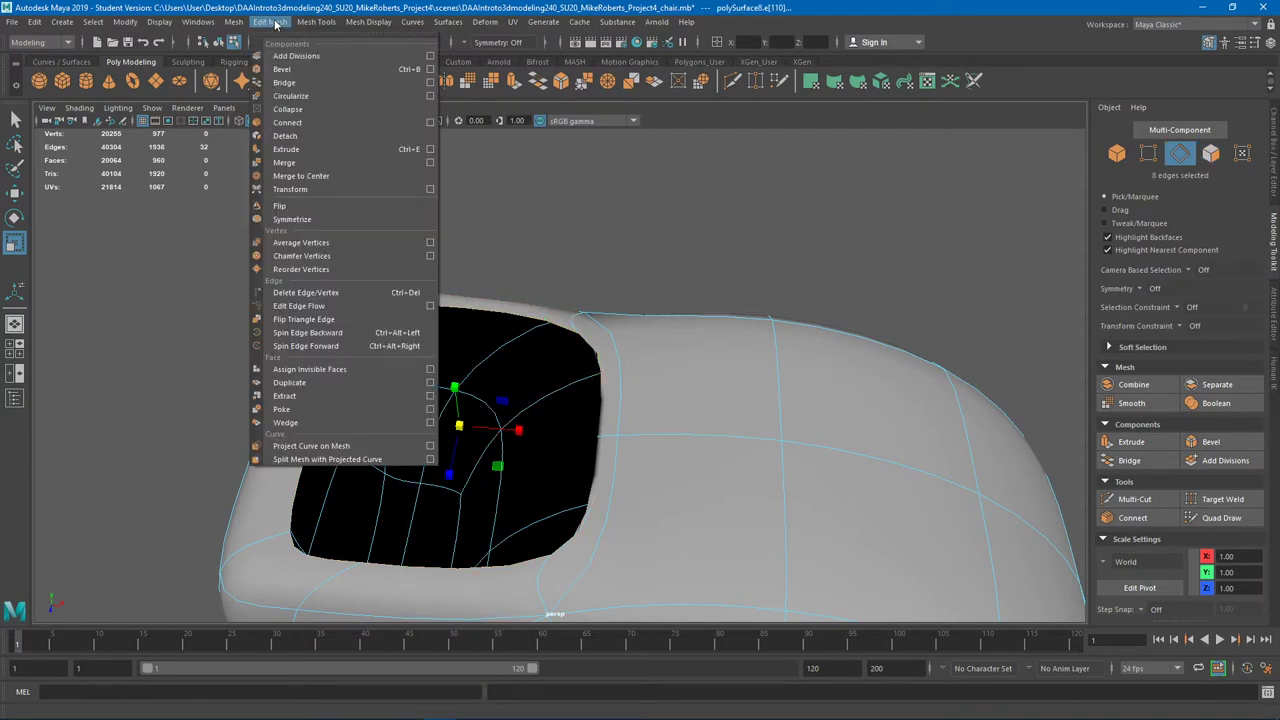
left_click(290, 96)
left_click_drag(558, 374, 678, 393, "alt")
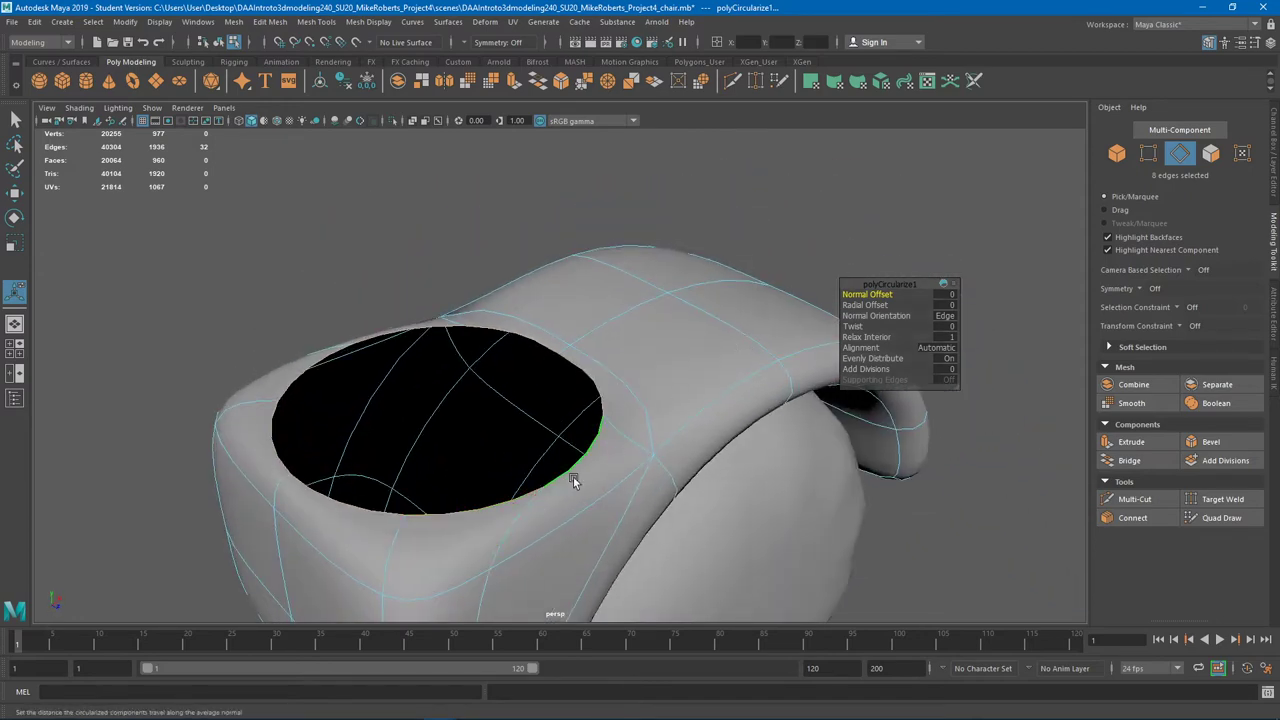
Raise the hole's border edge loop slightly and scale it up a little uniformly
left_click_drag(573, 477, 570, 443, "alt")
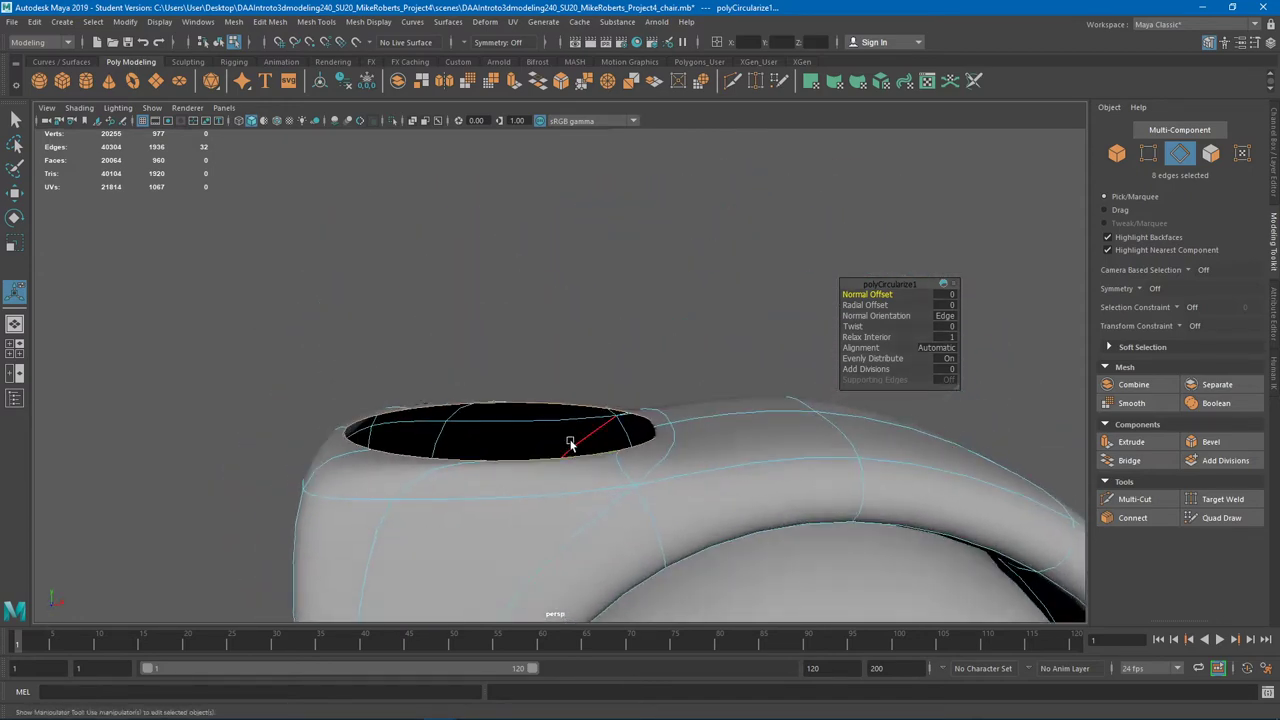
key("w")
left_click_drag(501, 364, 534, 402)
key("r")
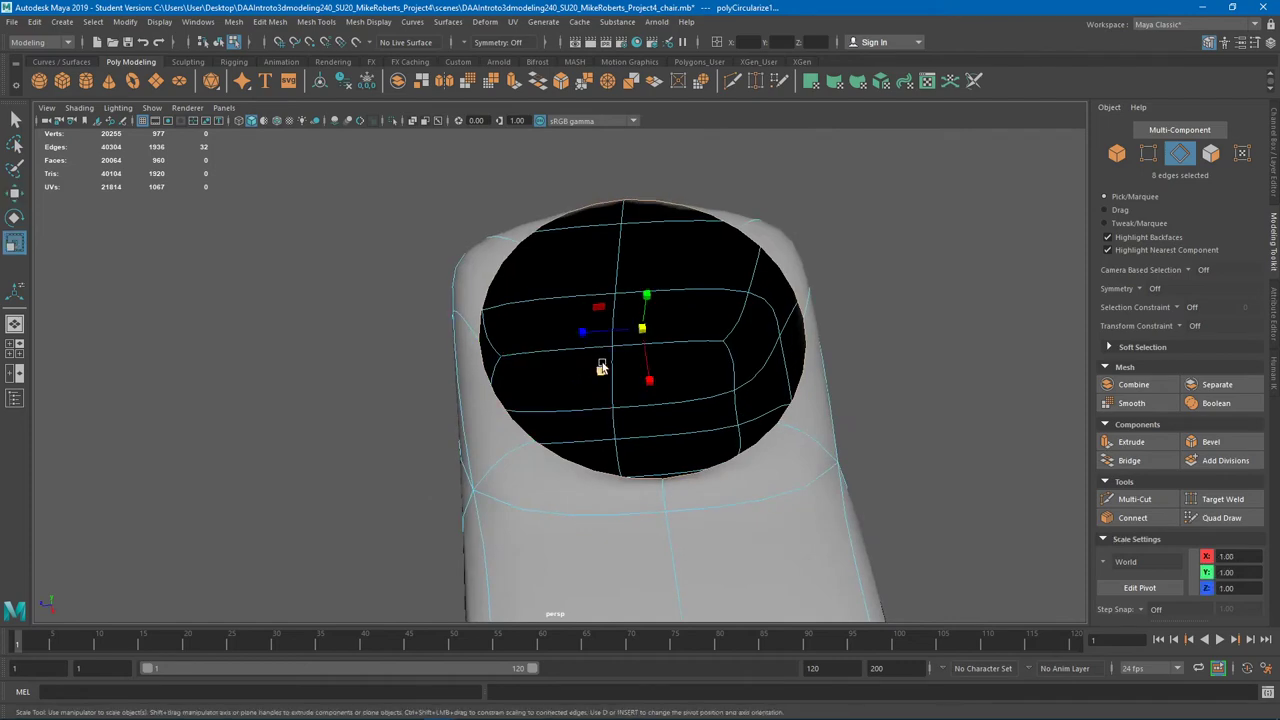
left_click_drag(643, 331, 668, 335)
Select the two upper faces on the block's flat end and shift them along world X to about -8.65
left_click_drag(672, 335, 744, 326, "alt")
key("w")
left_click_drag(589, 408, 556, 404, "alt")
left_click_drag(336, 445, 594, 357, "alt")
right_click_drag(594, 341, 594, 380)
left_click(588, 362)
left_click(514, 353, "shift")
left_click_drag(572, 360, 488, 390, "alt")
left_click_drag(650, 344, 650, 315)
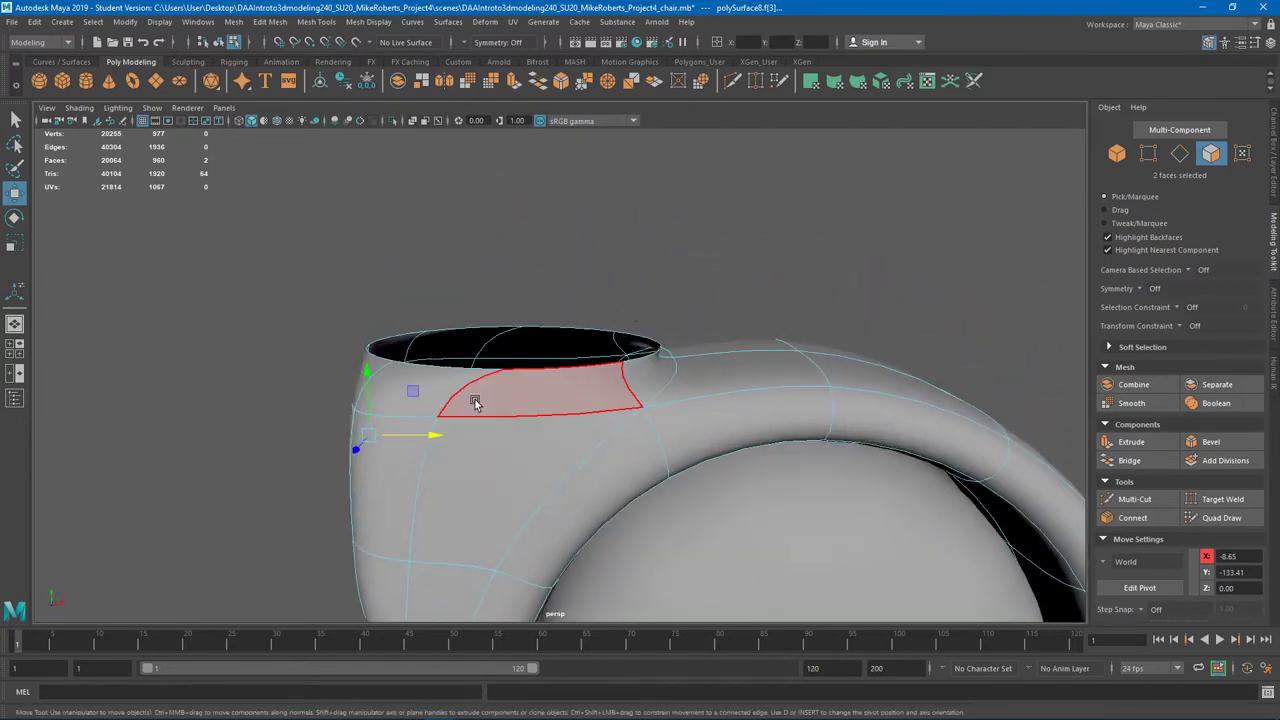
Select the two opposite middle vertices along the block's upper side edges and shift them along world X to about -6.15
right_click(472, 402)
left_click(407, 339)
left_click(440, 396)
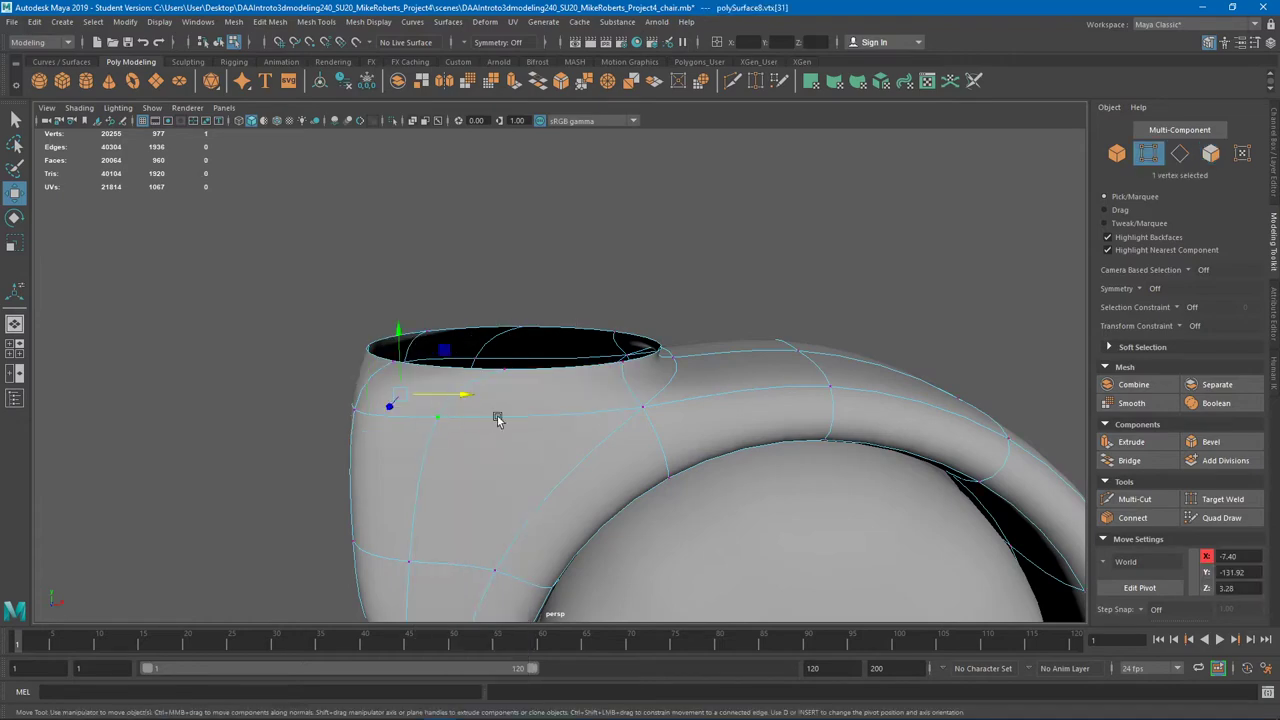
left_click_drag(497, 417, 727, 493, "alt")
left_click(489, 466, "shift")
left_click_drag(601, 445, 659, 305, "alt")
Move the center vertex between the hole and the arch along world X to about -2.42
right_click_drag(659, 305, 621, 178)
left_click_drag(621, 224, 649, 277, "alt")
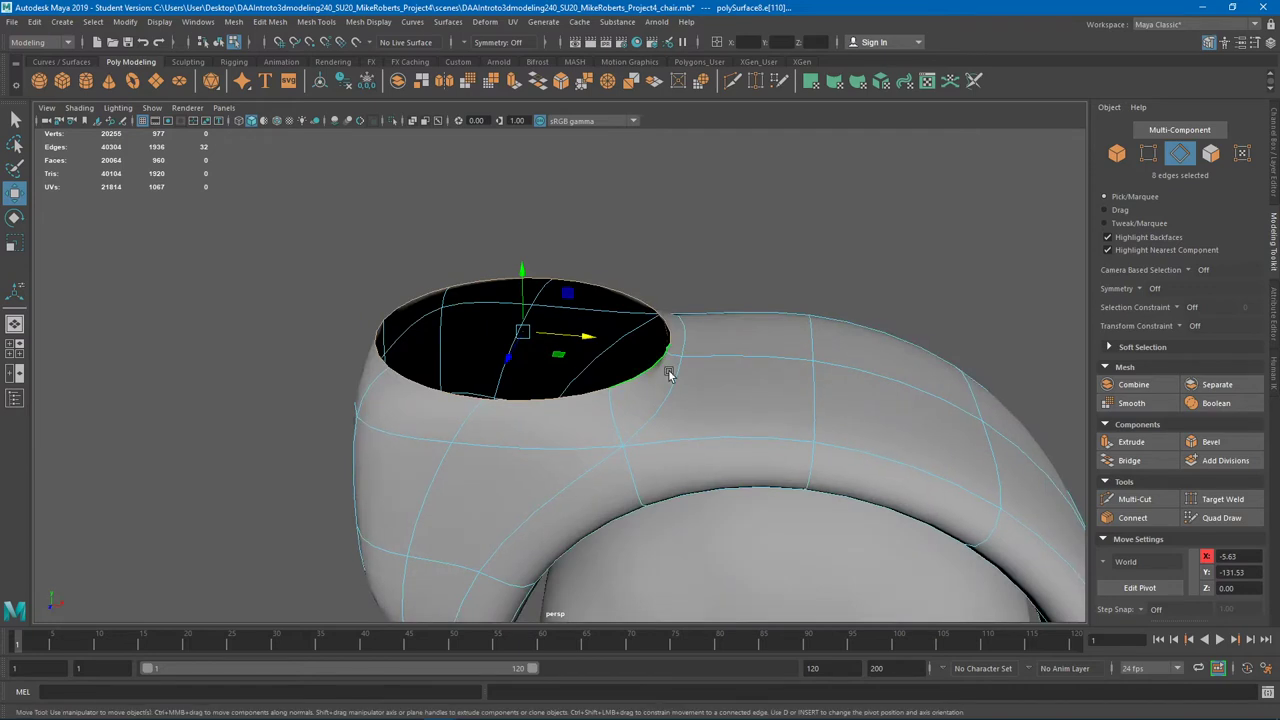
left_click_drag(669, 369, 706, 355, "alt")
right_click_drag(706, 355, 646, 334)
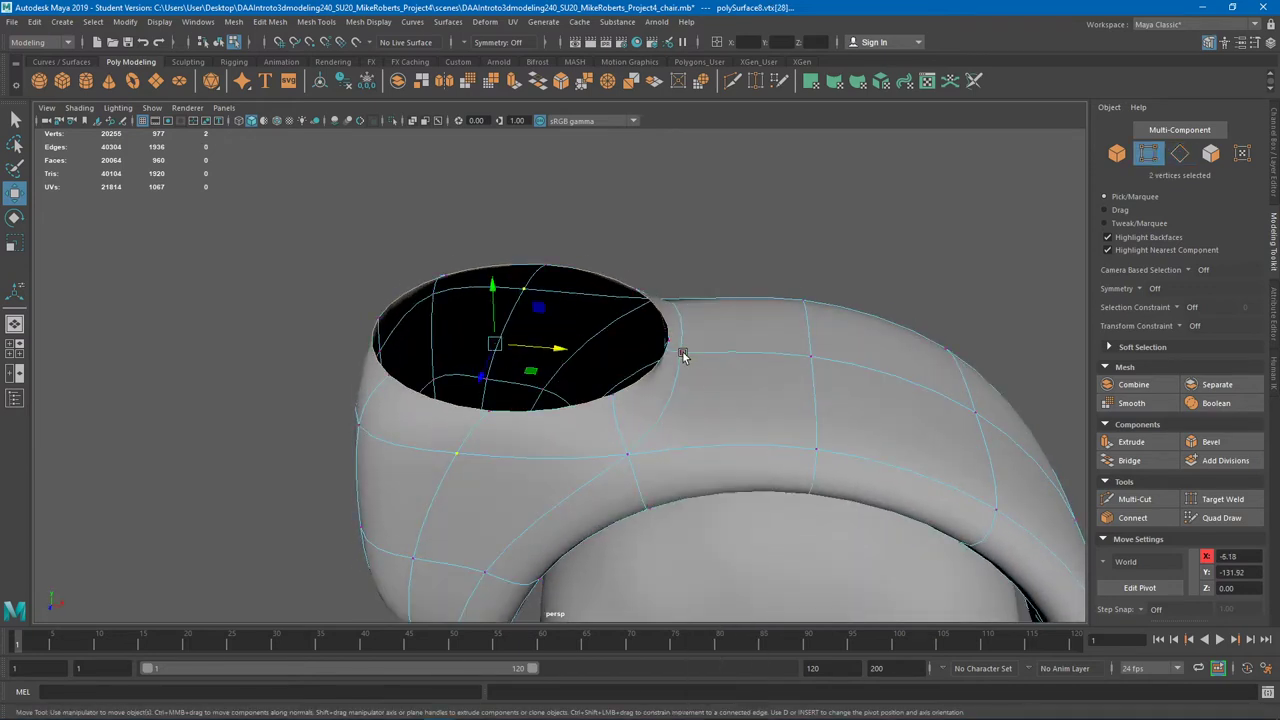
left_click(682, 353)
left_click_drag(718, 365, 731, 368)
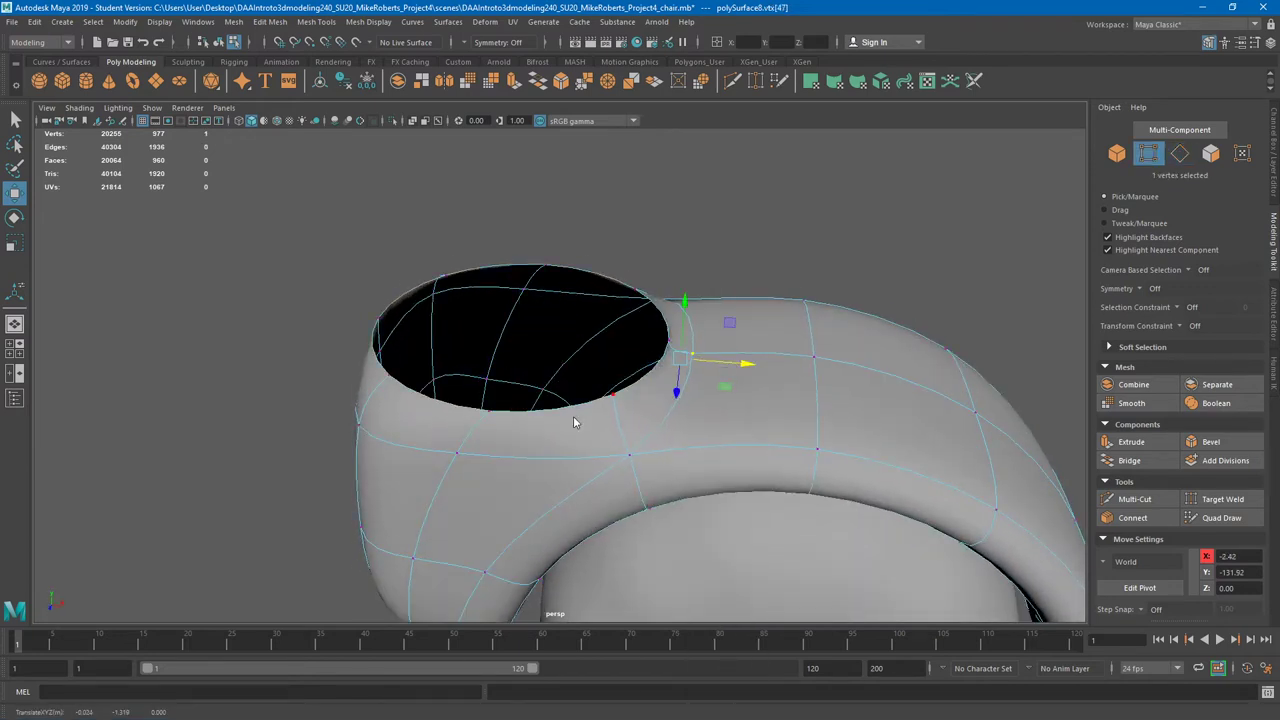
Select the hole's border edge loop and raise it to a world Y of about -131.34
right_click_drag(571, 334, 571, 297)
double_click(615, 277)
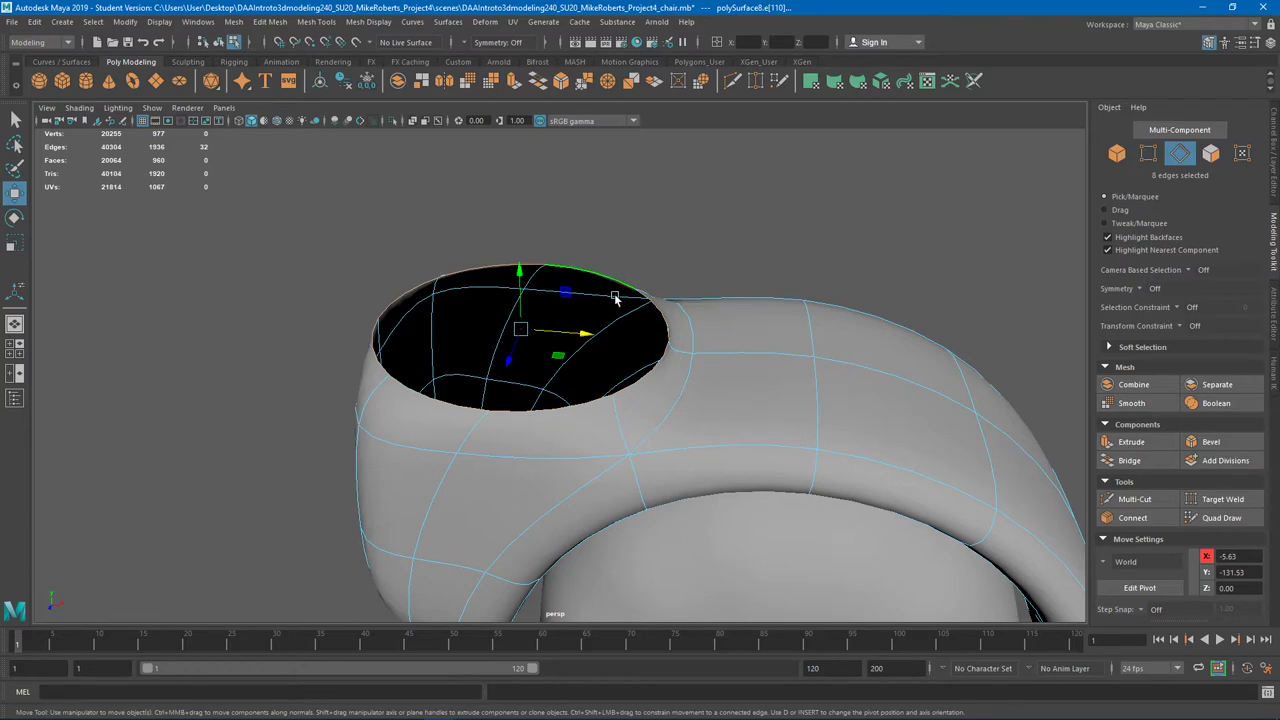
left_click_drag(615, 277, 627, 319, "alt")
left_click_drag(522, 285, 523, 272)
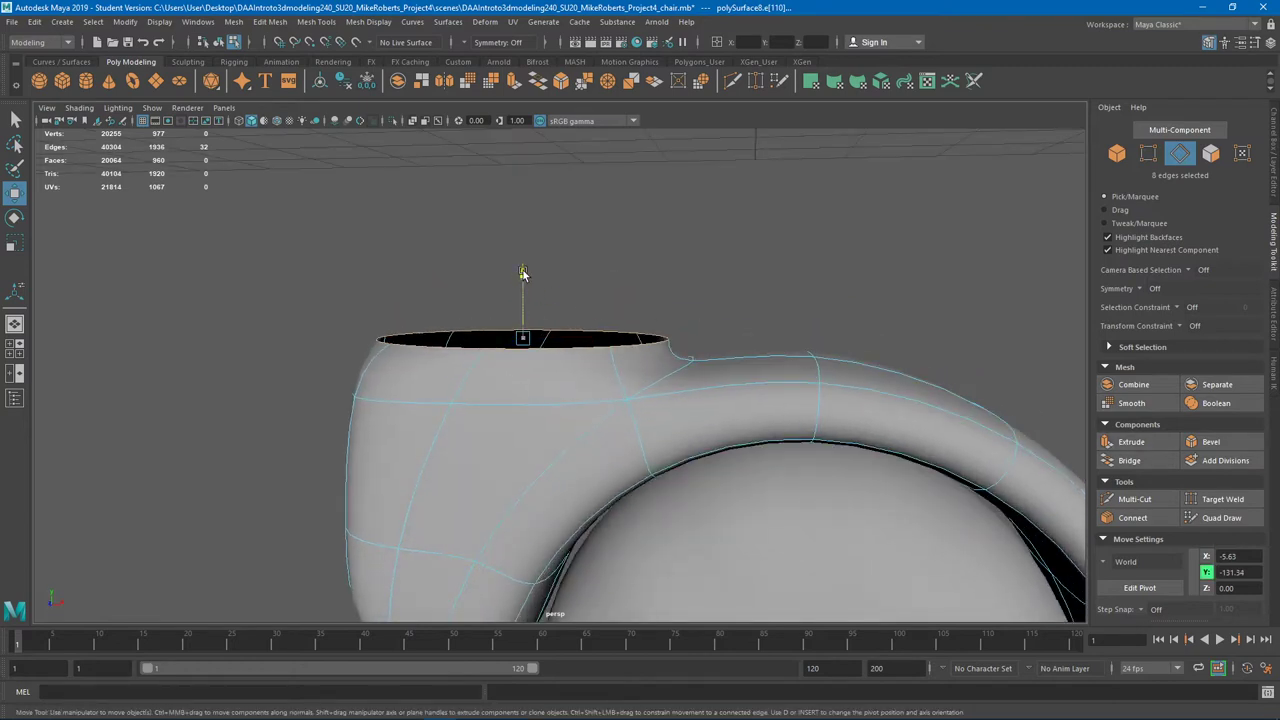
Extrude the hole's border edge loop and scale the new edges uniformly inward to form a narrow flat rim
left_click(1131, 442)
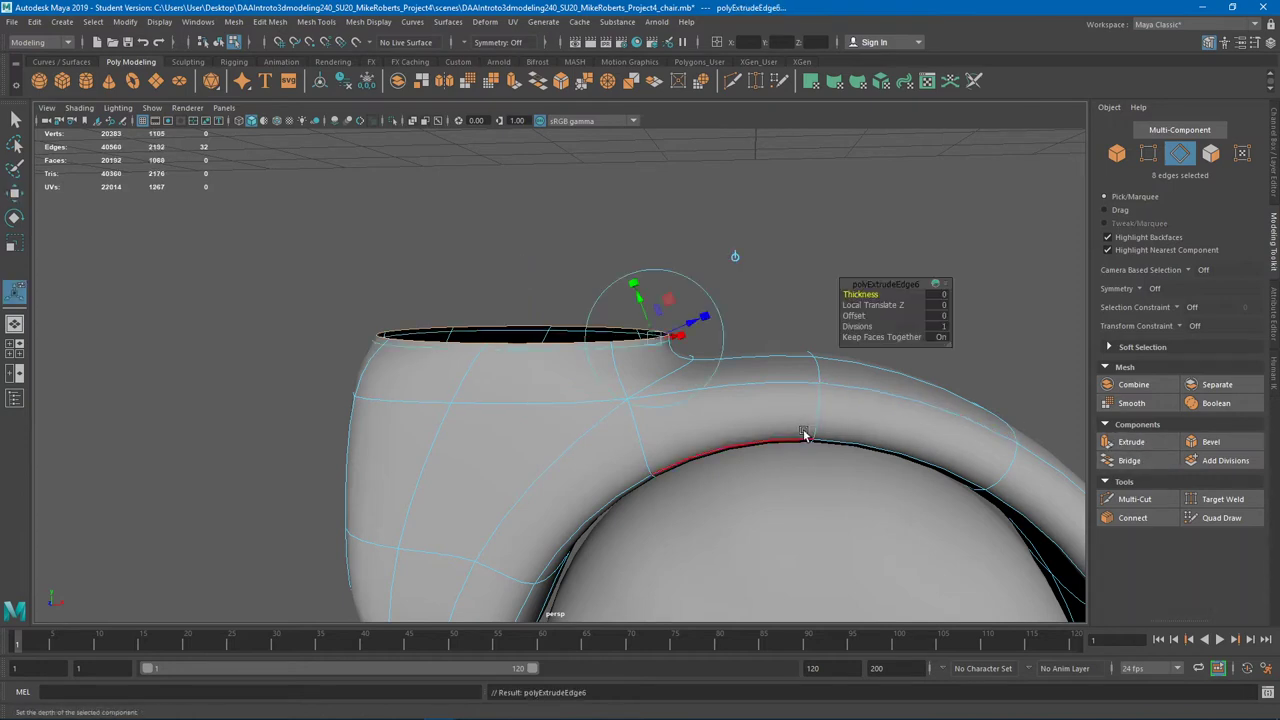
key("r")
left_click_drag(601, 303, 491, 320, "alt")
left_click_drag(700, 460, 903, 240, "alt")
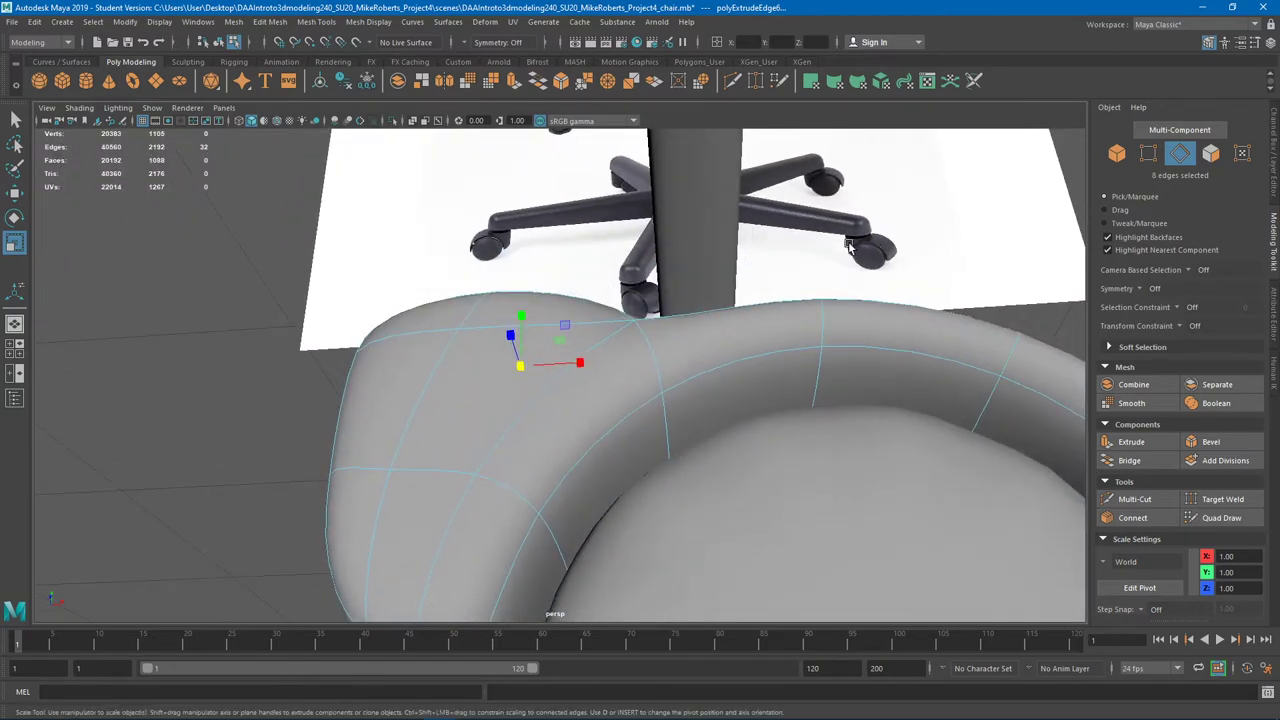
left_click_drag(607, 302, 649, 354, "alt")
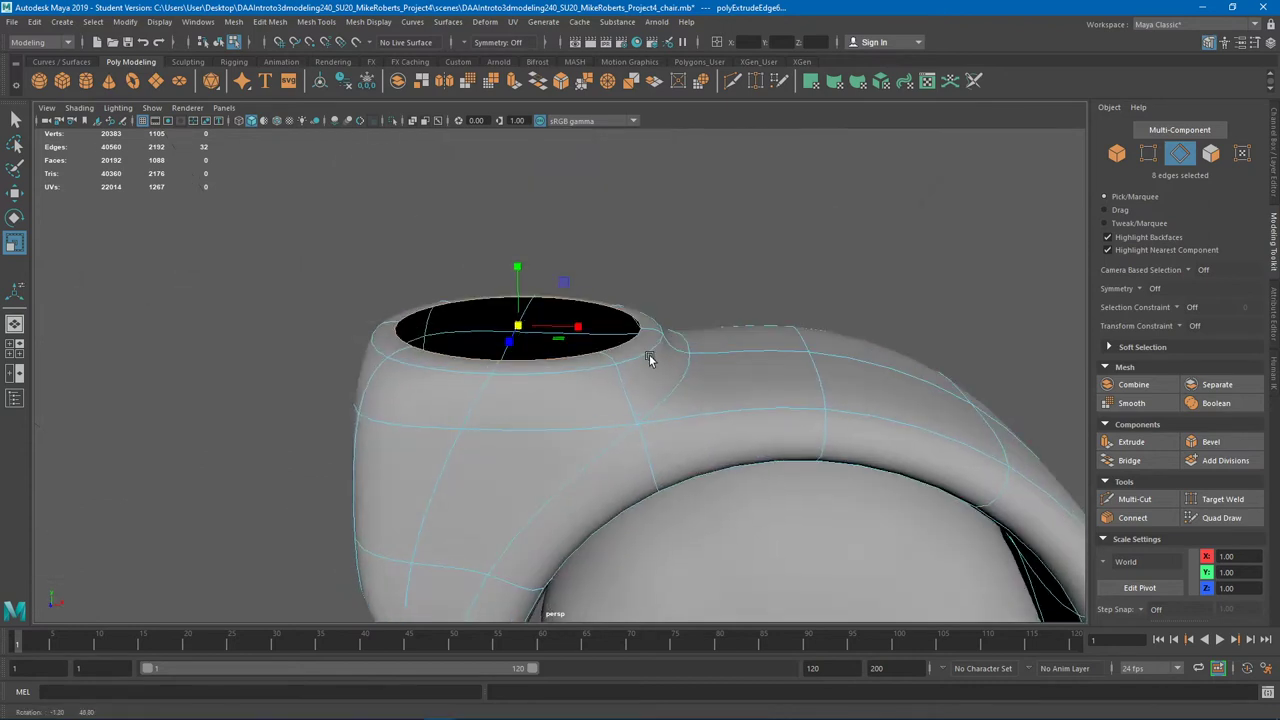
left_click_drag(518, 326, 506, 331)
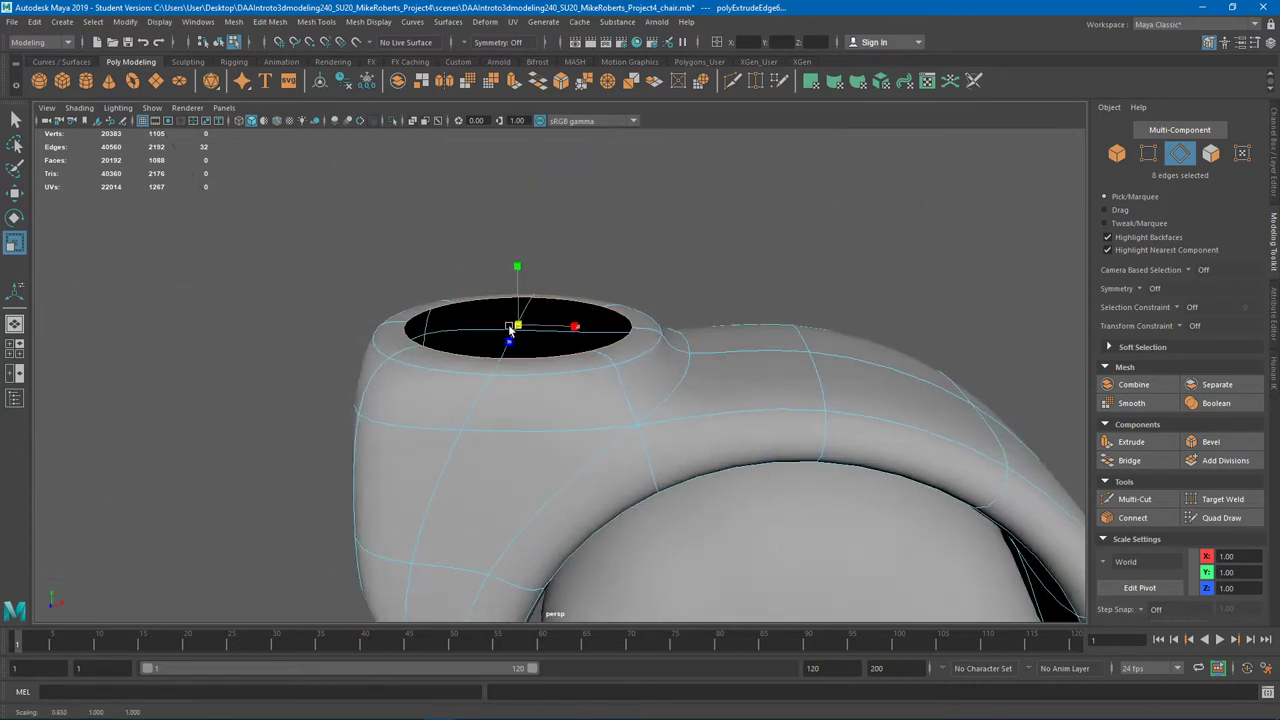
Deselect the rim edges and save the chair scene, accepting the Student Version notice
left_click(806, 257)
left_click(1134, 498)
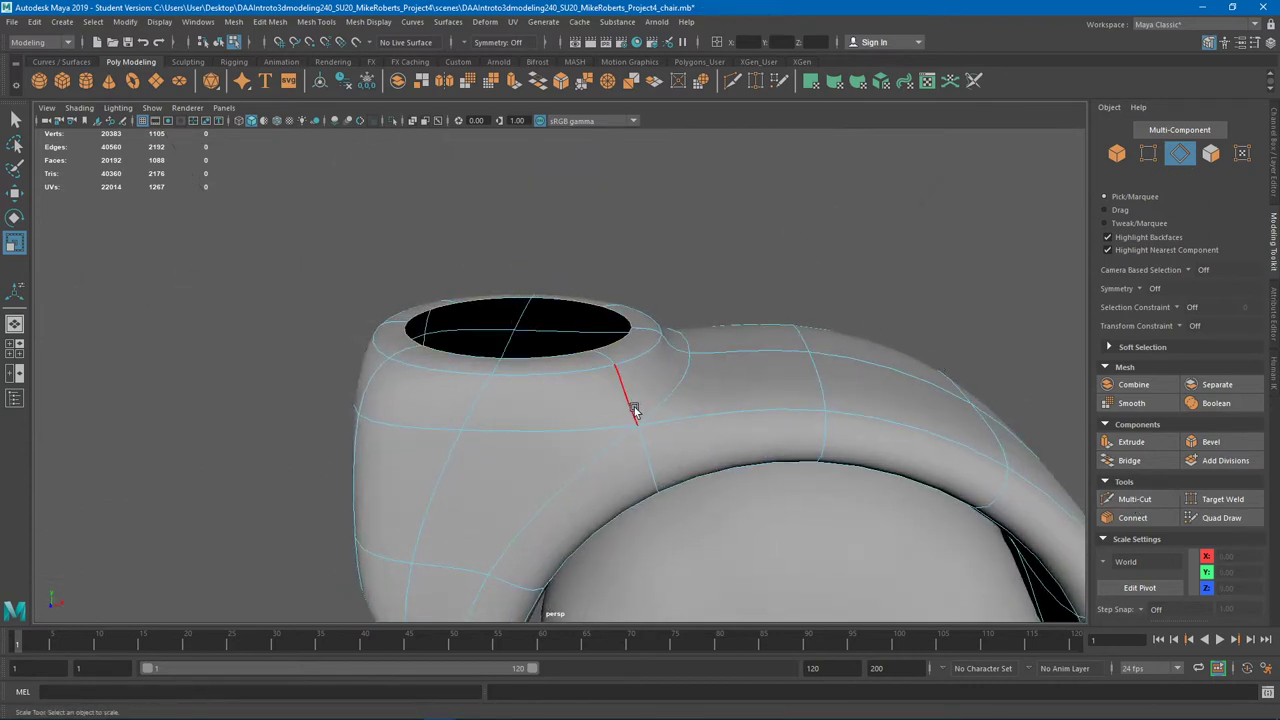
key("r")
left_click_drag(634, 406, 651, 432, "alt")
key("q")
key("ctrl+s")
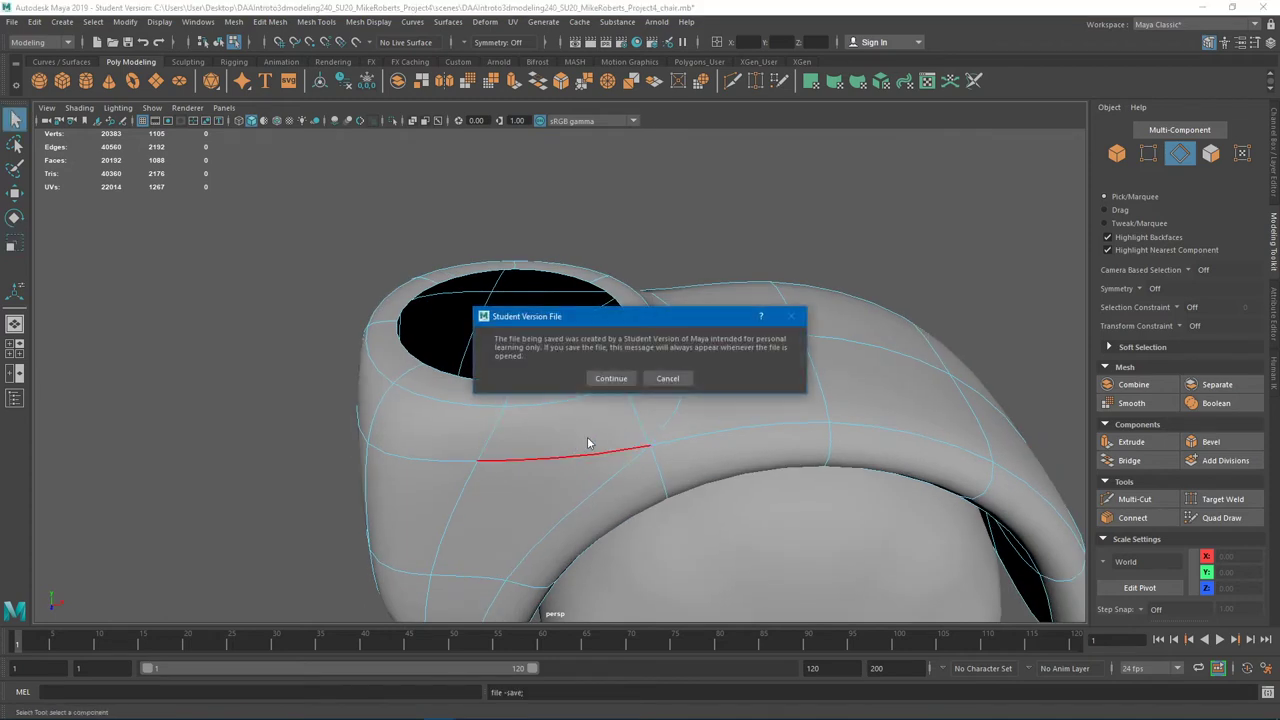
left_click(612, 378)
Insert two edge loops with Multi-Cut around the block below the rim, one near the rim and one farther down
key("r")
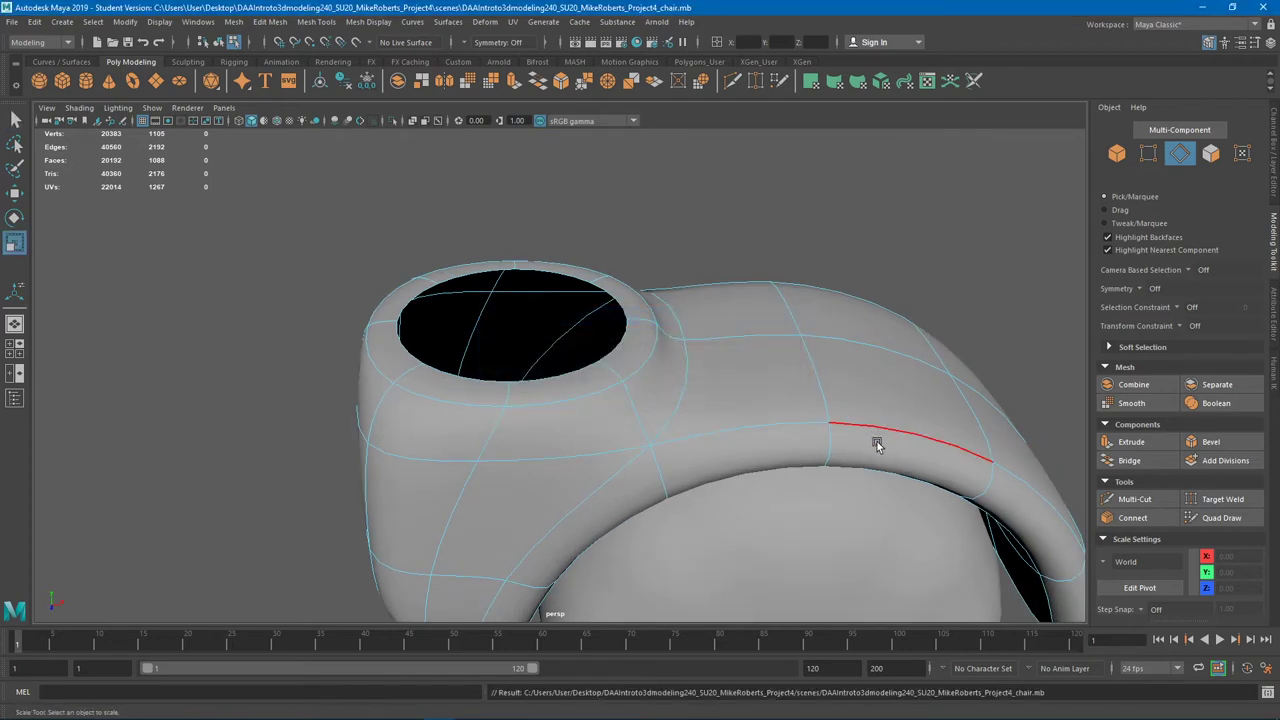
left_click_drag(877, 441, 431, 295, "alt")
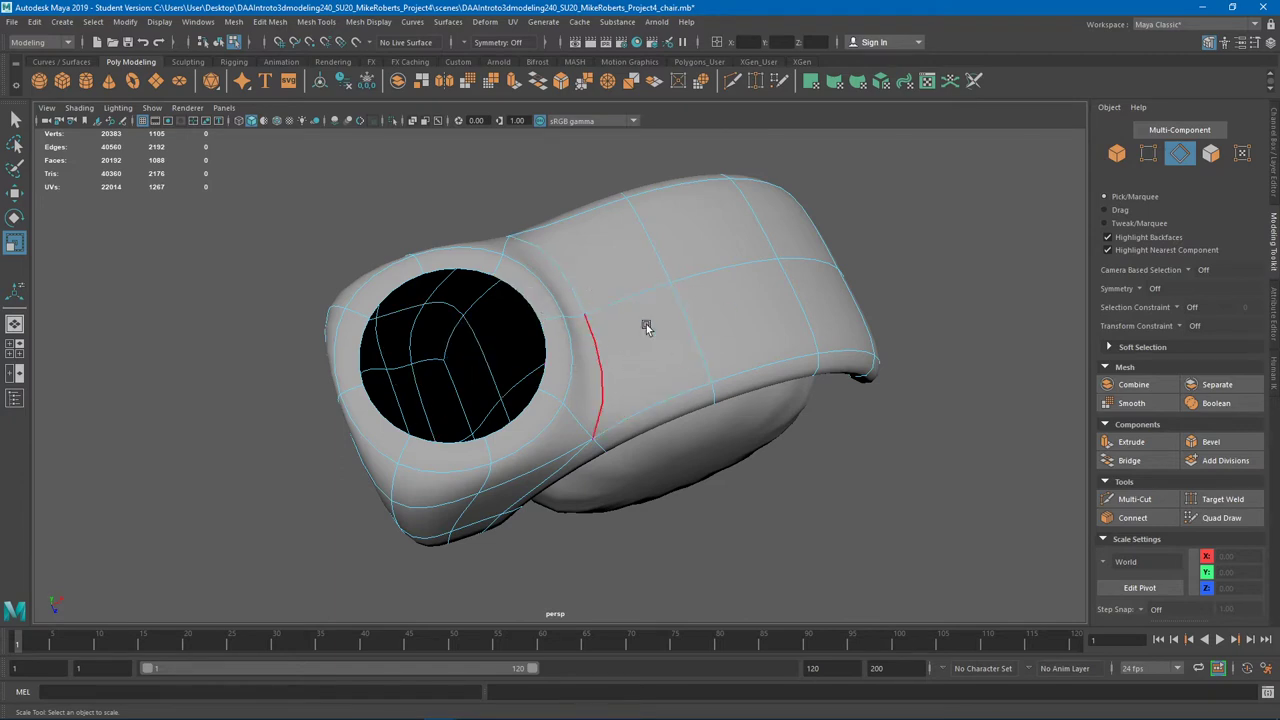
mouse_move(649, 326)
left_mouse_down("alt")
mouse_move(689, 331)
mouse_move(651, 303)
left_mouse_up("alt")
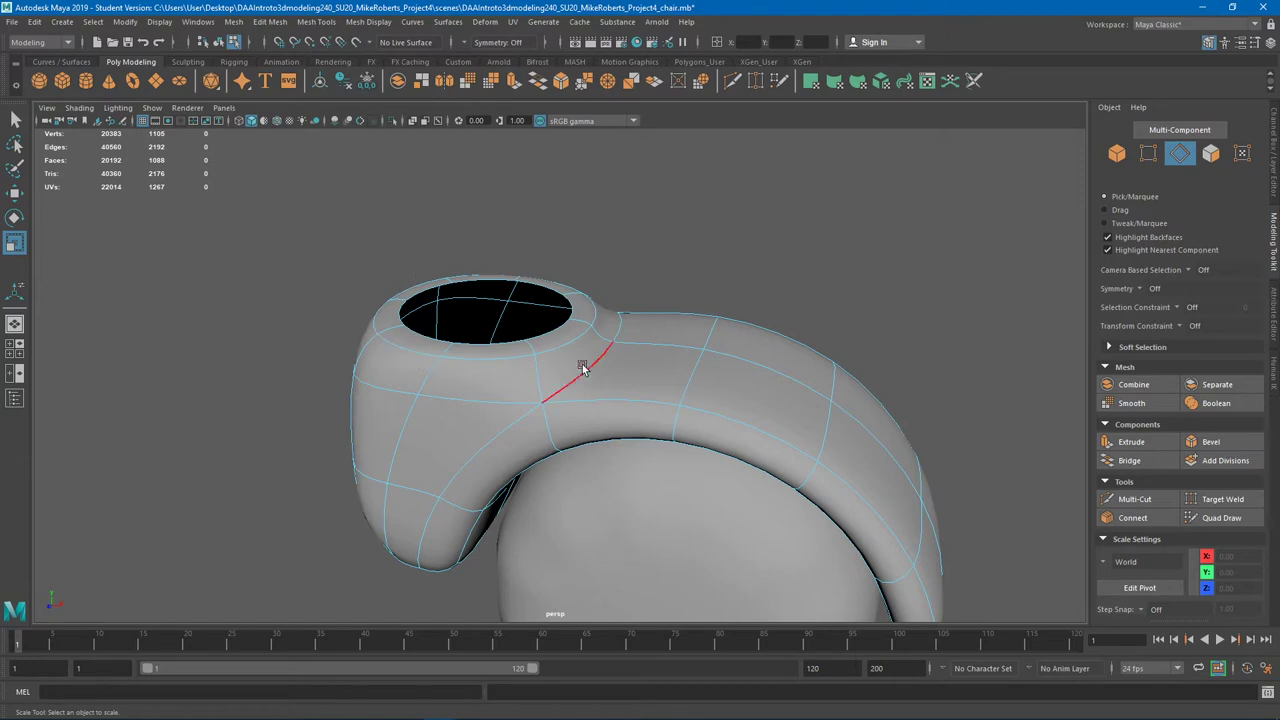
left_click_drag(586, 363, 652, 241, "alt")
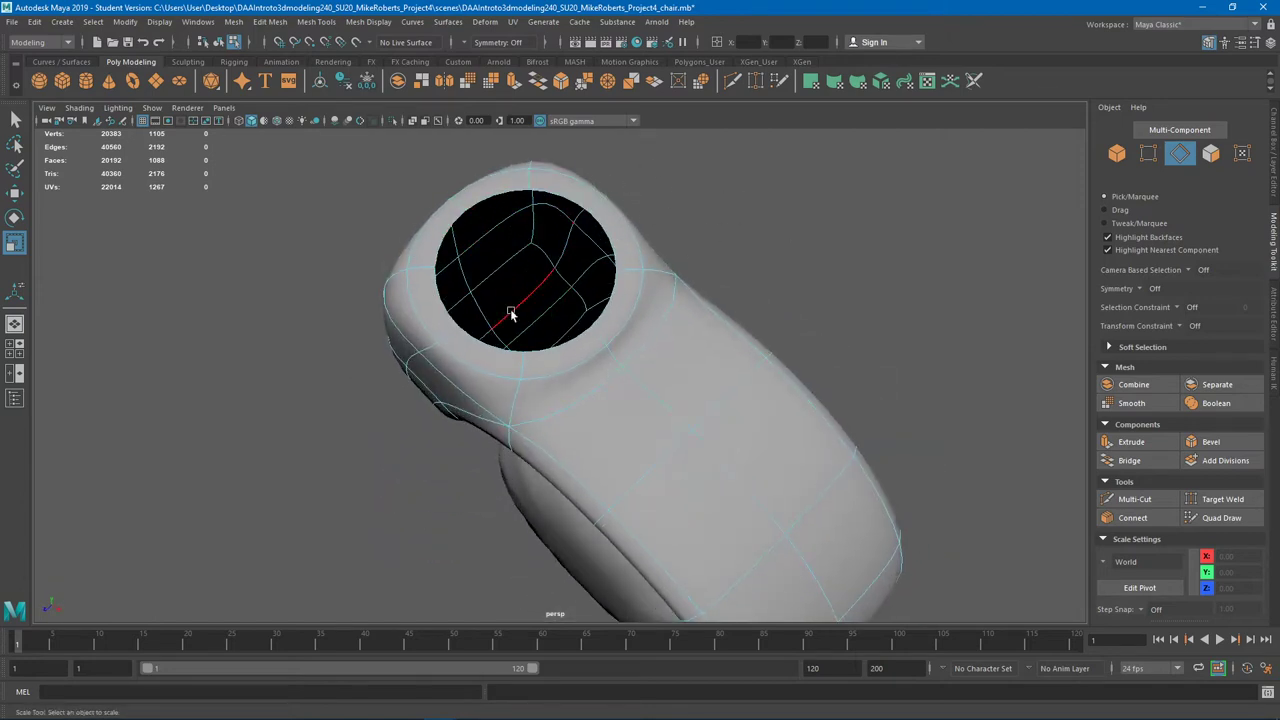
left_click_drag(510, 313, 565, 267, "alt")
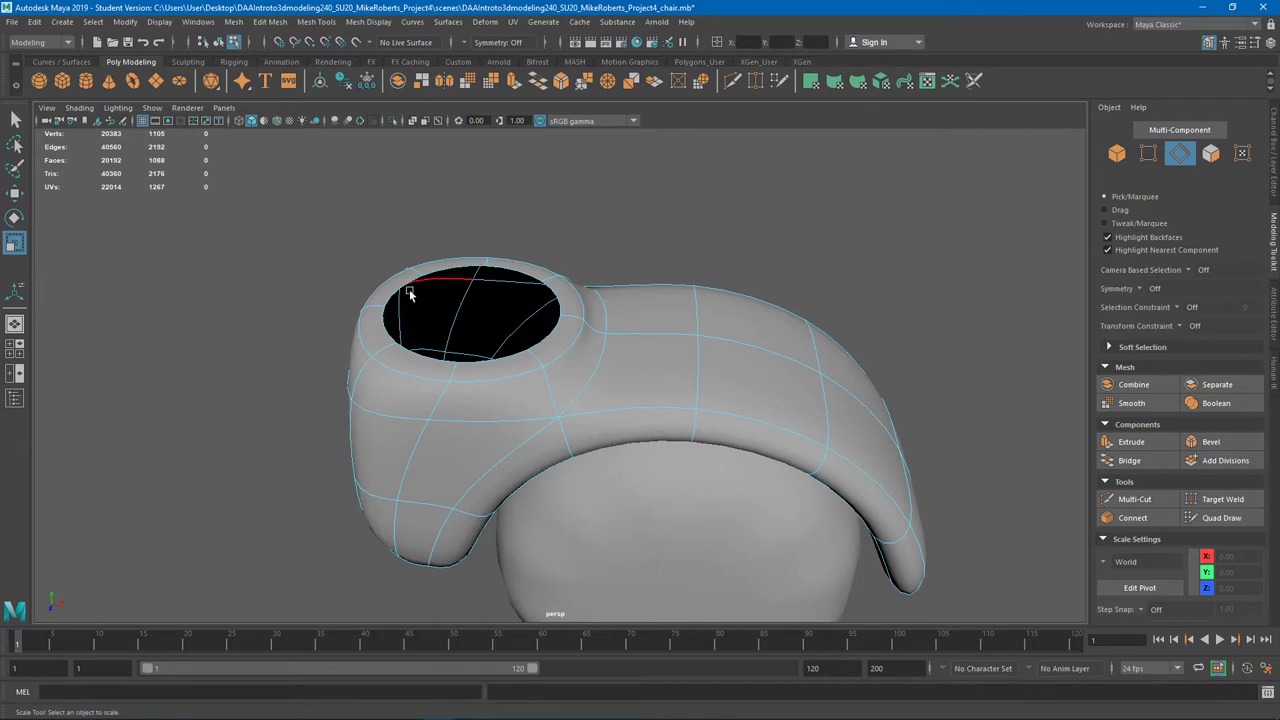
left_click_drag(457, 337, 650, 323, "alt")
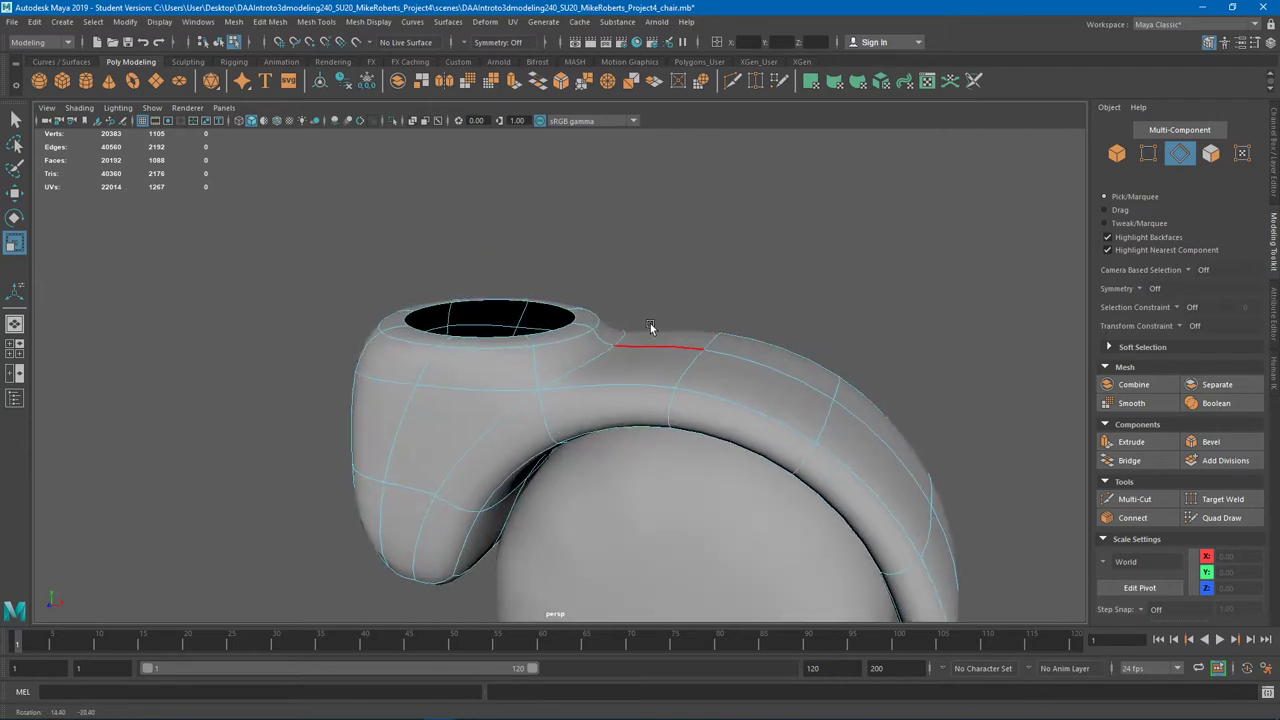
left_click(1148, 497)
right_click_drag(562, 354, 657, 274, "alt")
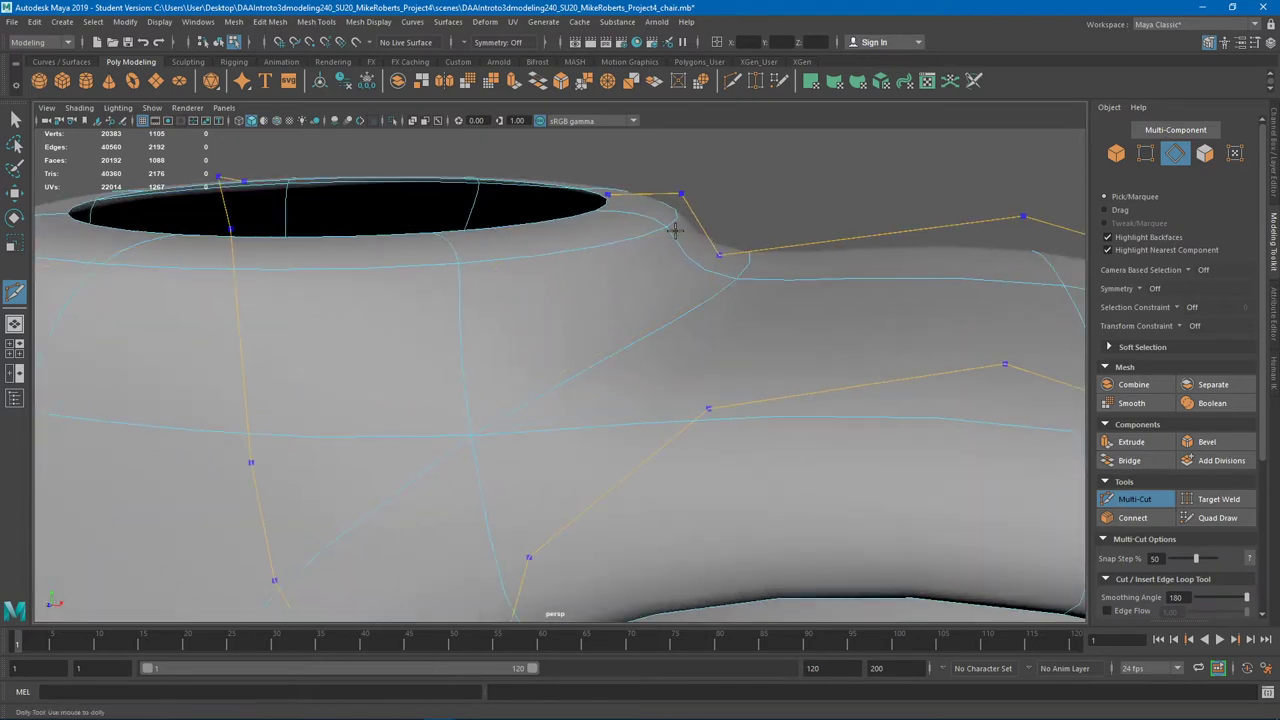
left_click_drag(462, 307, 419, 288, "alt")
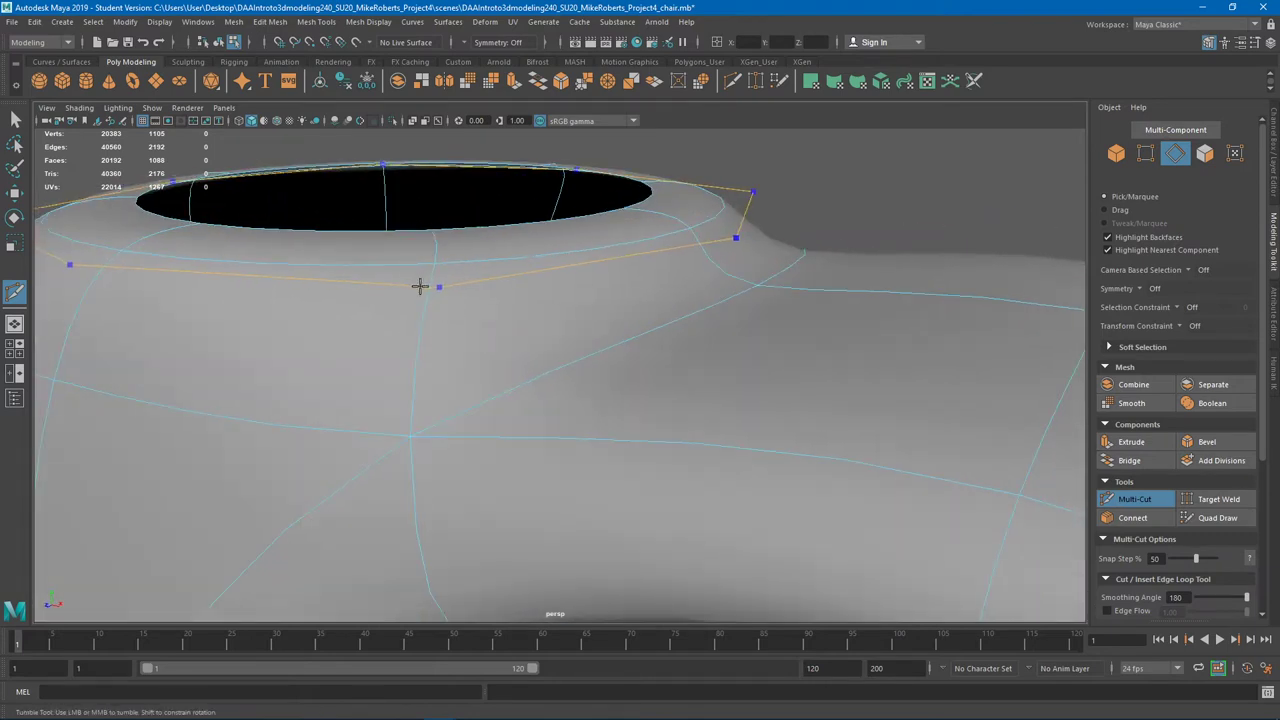
left_click(419, 289, "ctrl")
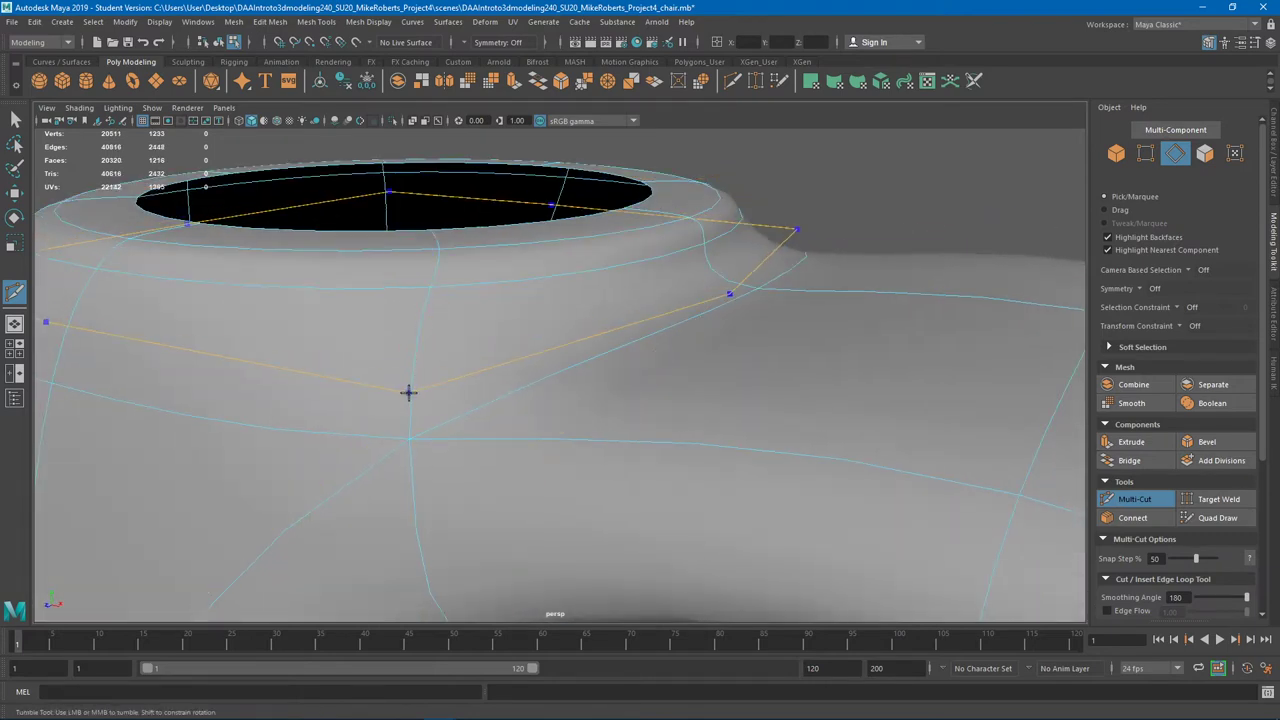
left_click(409, 383, "ctrl")
Overlay the polygon cage on the smoothed cover, return to plain smooth preview, and examine the block end
right_click_drag(497, 363, 457, 367, "alt")
left_click_drag(457, 367, 500, 381, "alt")
middle_click_drag(500, 381, 503, 345, "alt")
right_click_drag(503, 345, 505, 310, "alt")
key("2")
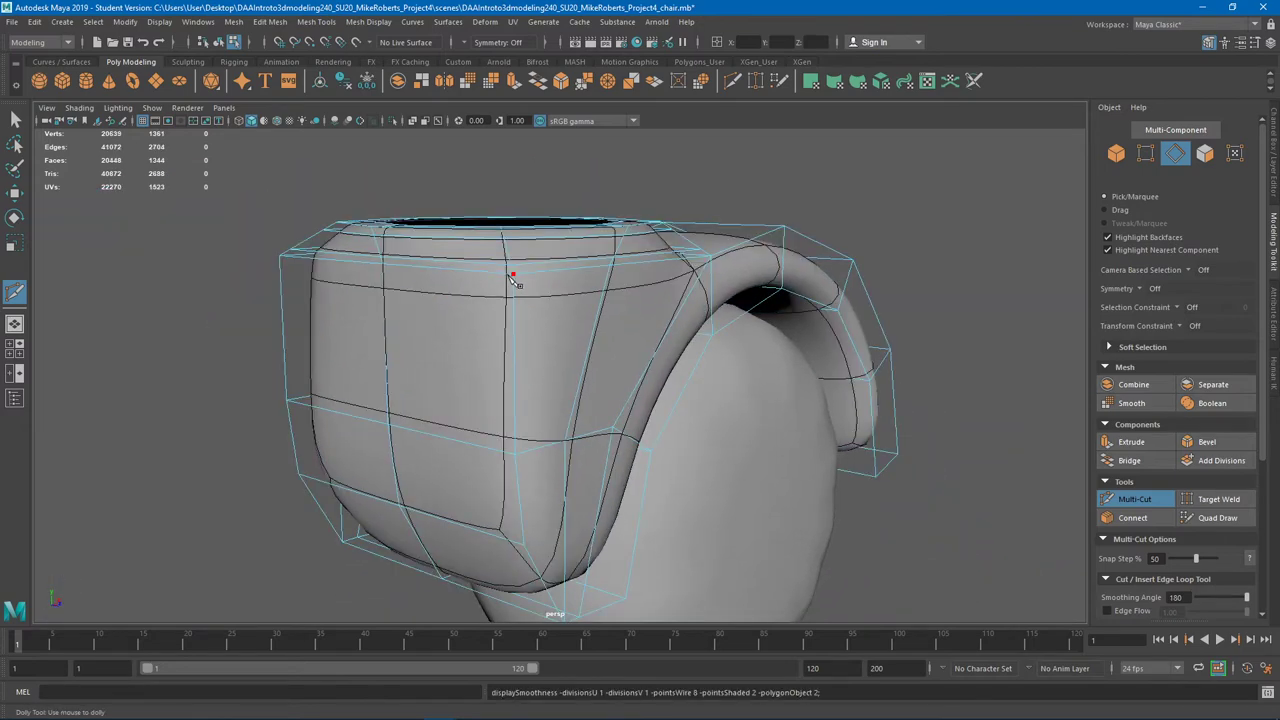
key("3")
key("q")
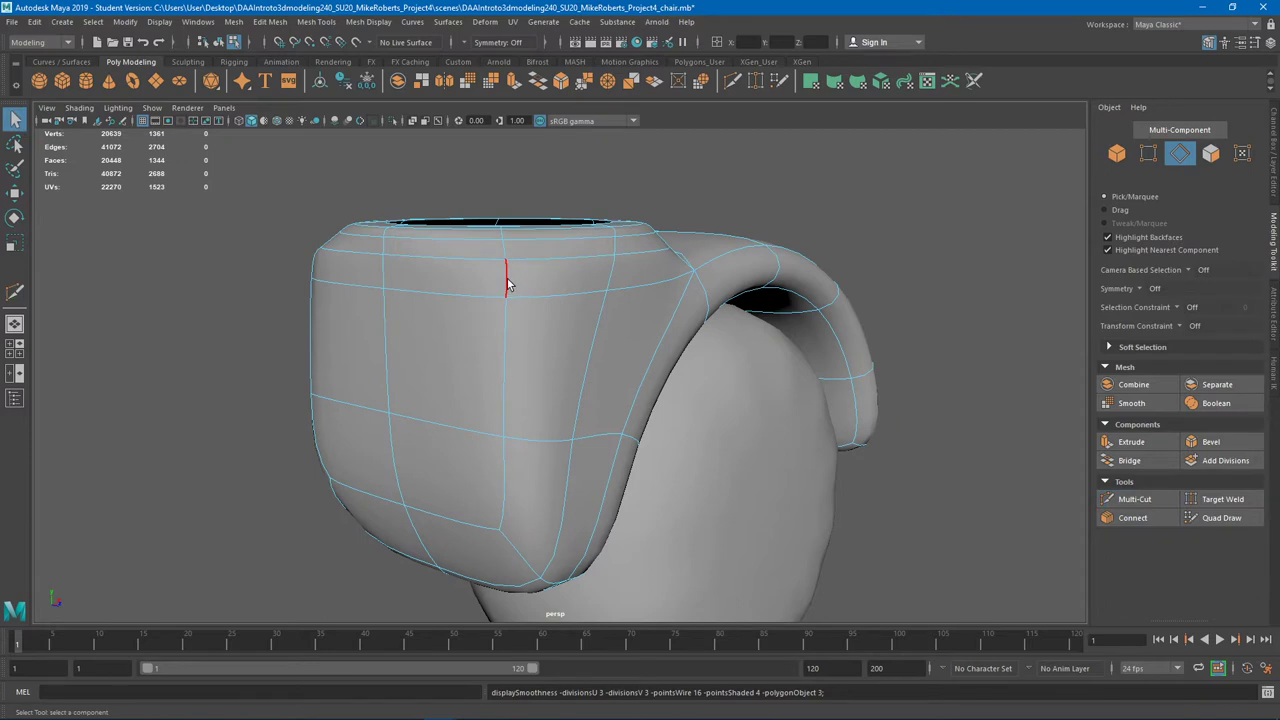
Turn on World Z symmetry and lower the short vertical edges at the block's two outer corners to world Y about -132.42
left_click(508, 284)
left_click_drag(364, 326, 531, 311, "alt")
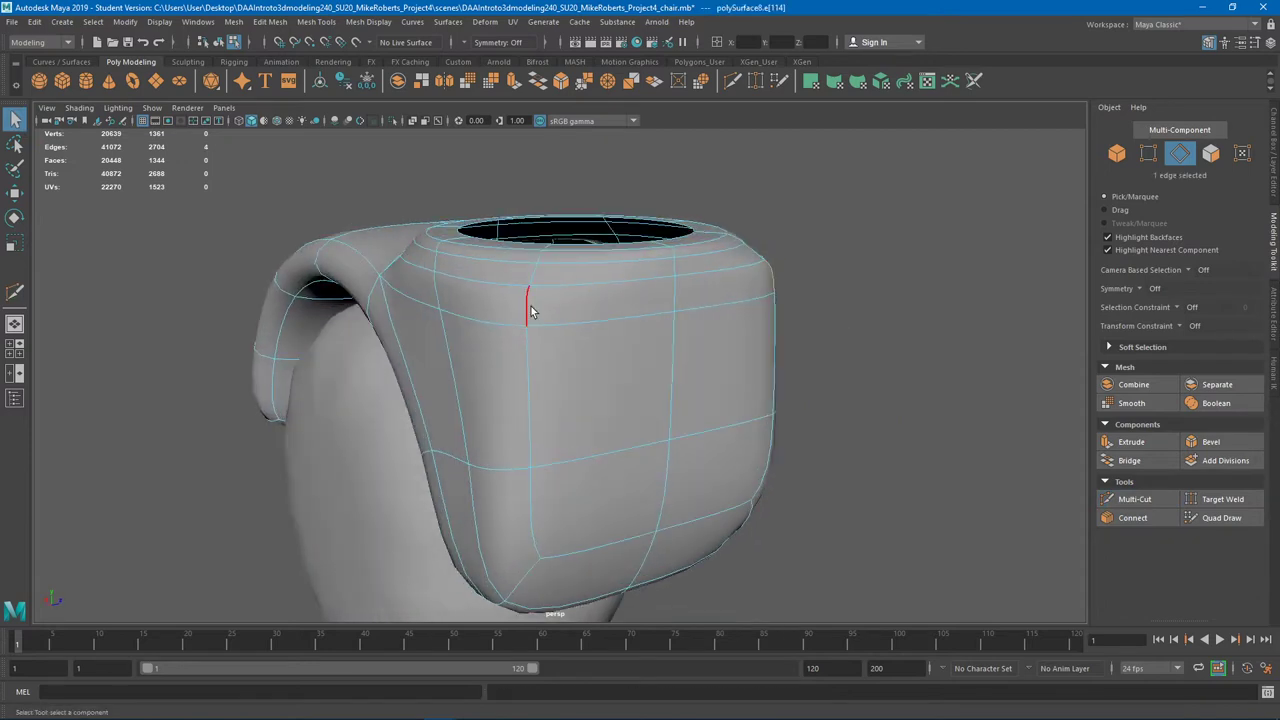
left_click(1139, 288)
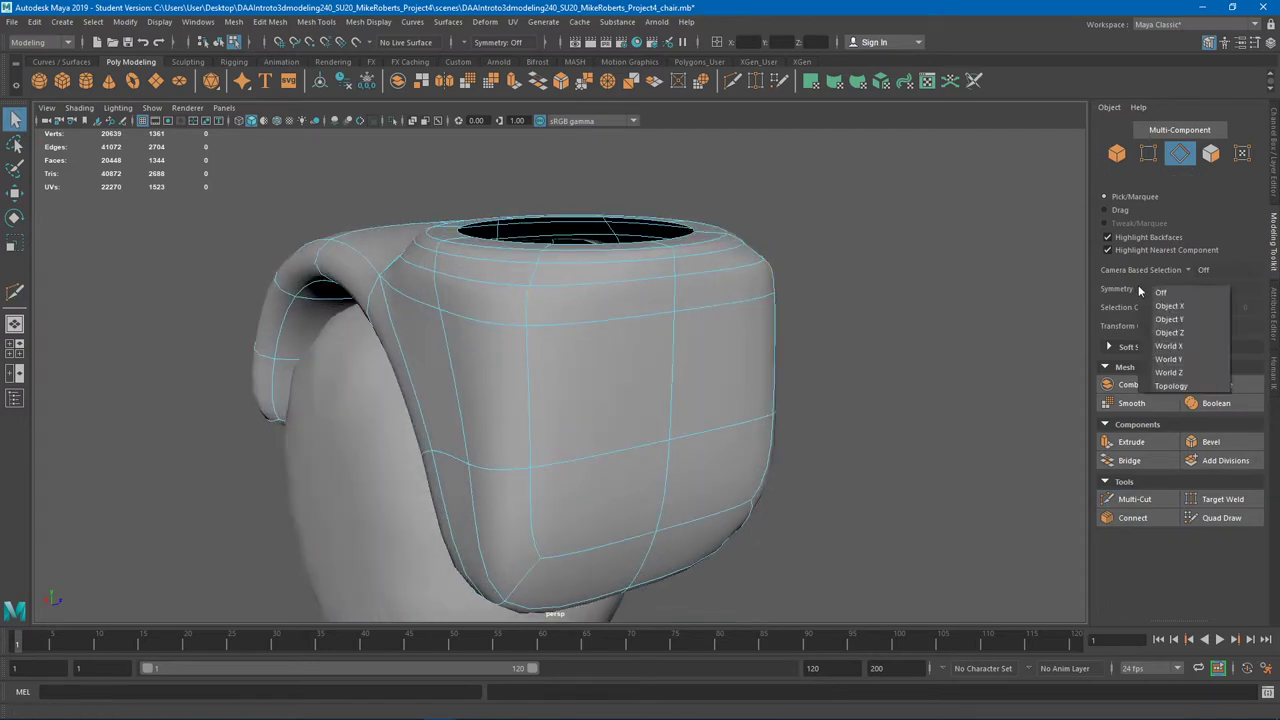
left_click(1168, 372)
left_click(526, 317)
left_click_drag(537, 316, 672, 325, "alt")
key("w")
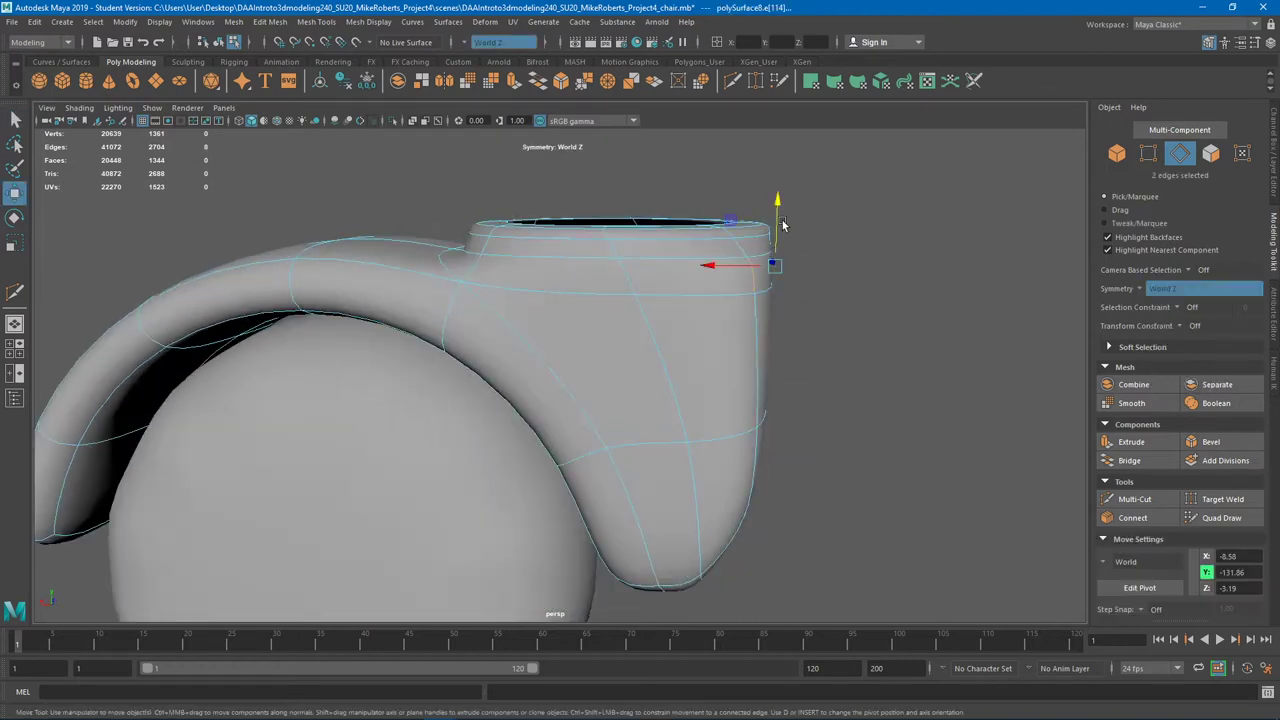
left_click_drag(779, 210, 780, 243)
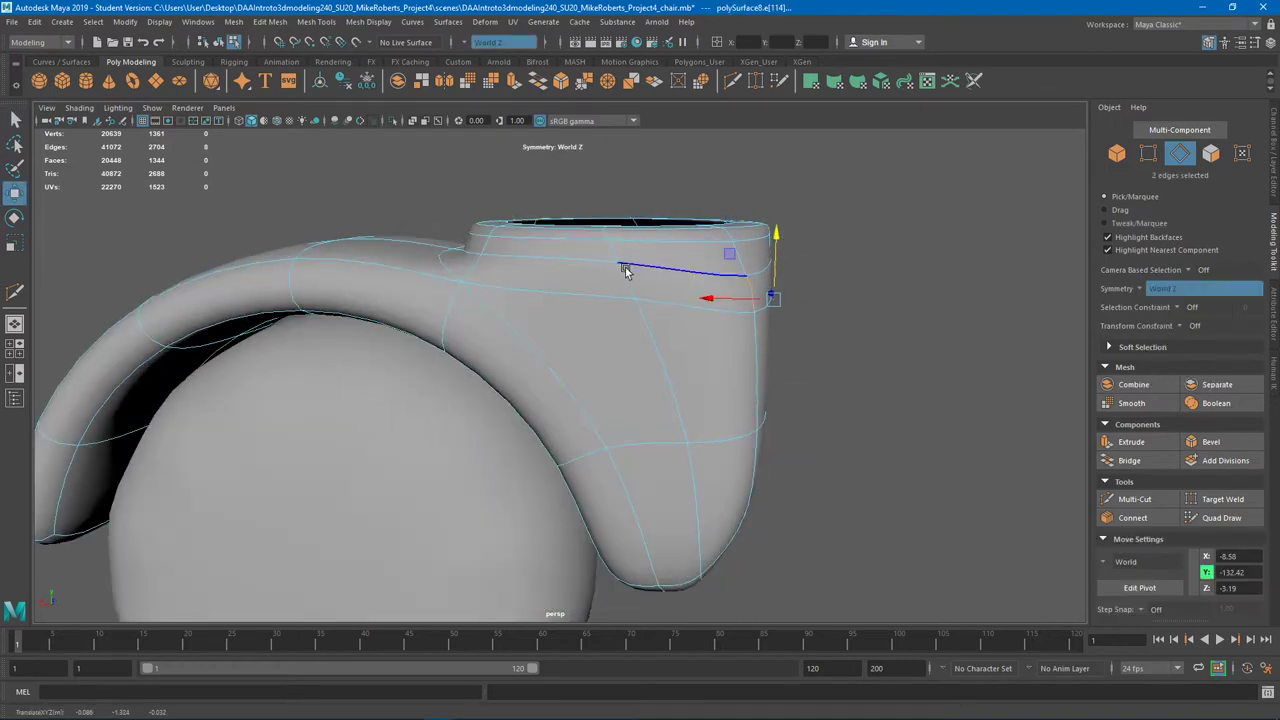
Select the short vertical edge at the middle of the block's end and lower it to world Y about -132.44
left_click(624, 269)
left_click_drag(621, 273, 714, 277)
left_click(716, 276)
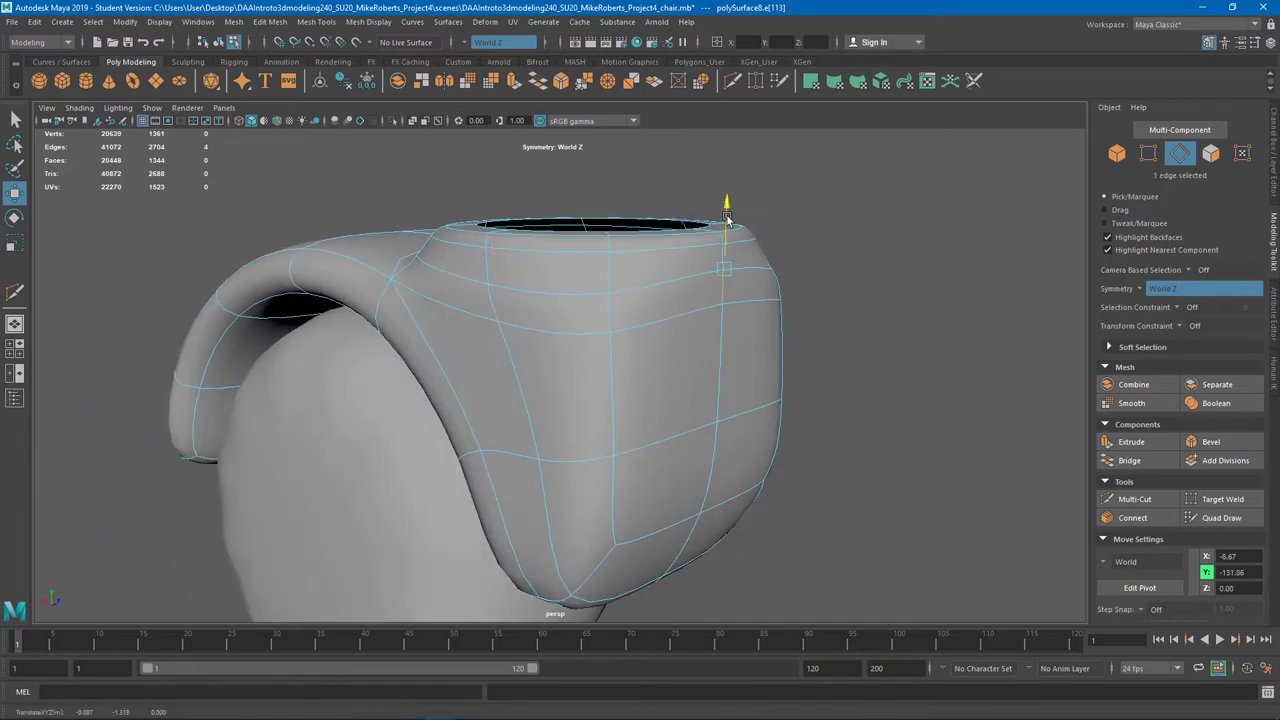
left_click_drag(727, 220, 532, 294)
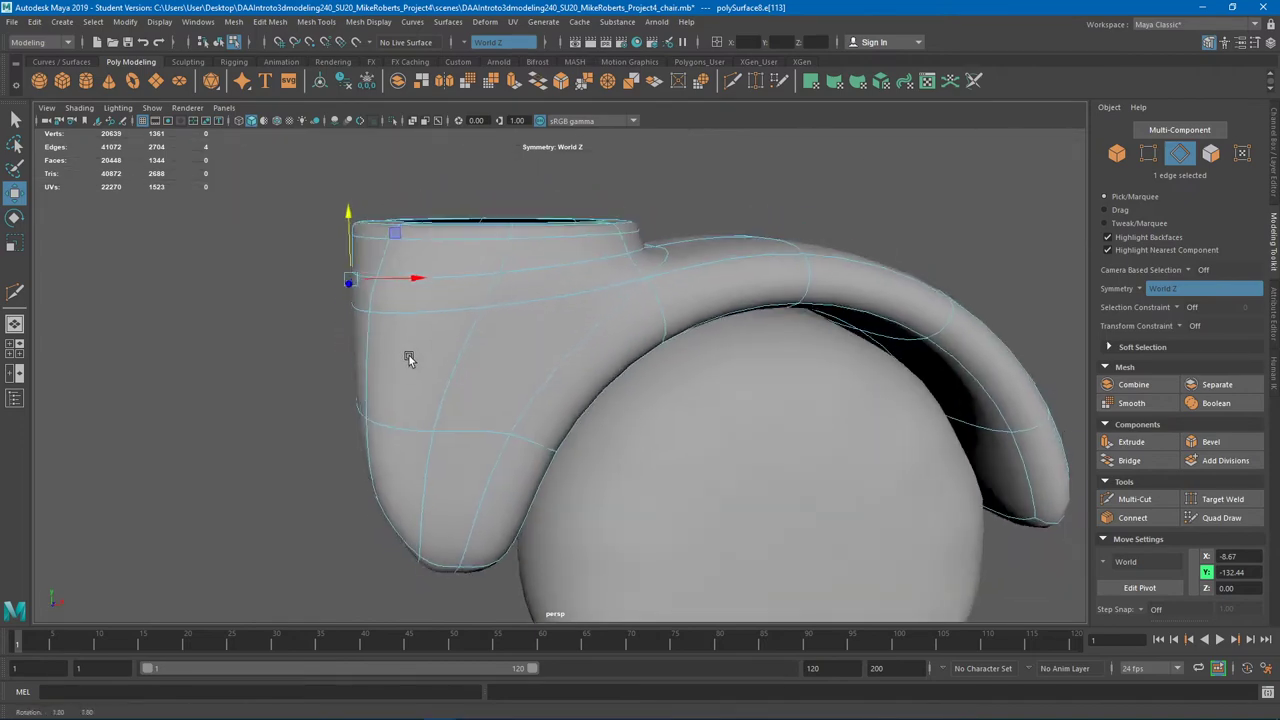